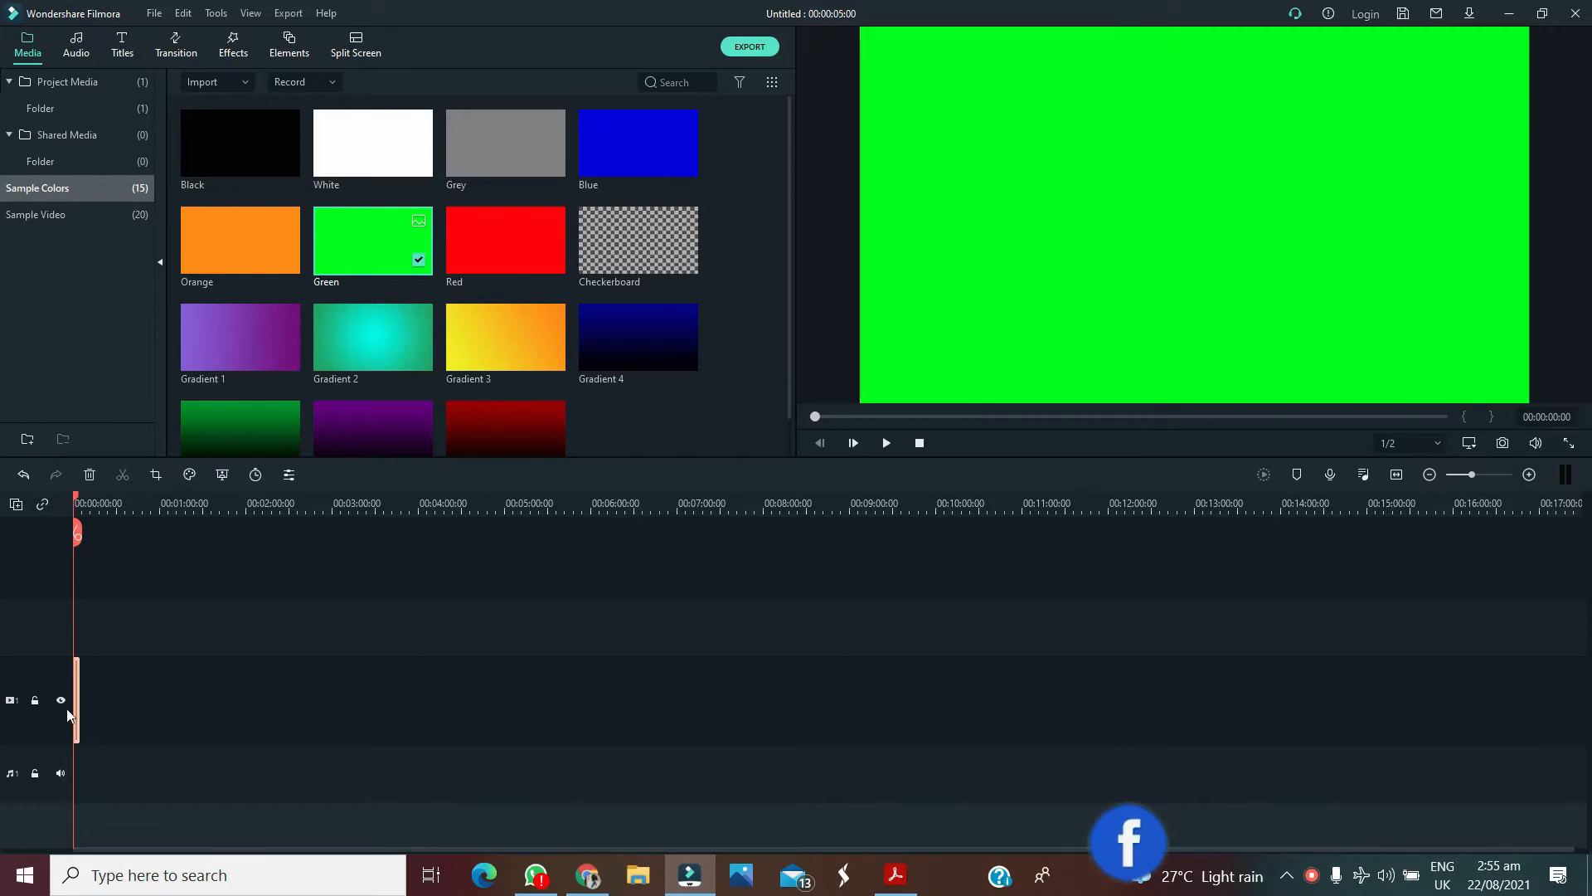
Extend the Green background clip on track 1 to about 00:17:33 and lock its track at a reduced height
drag(78, 727, 1586, 734)
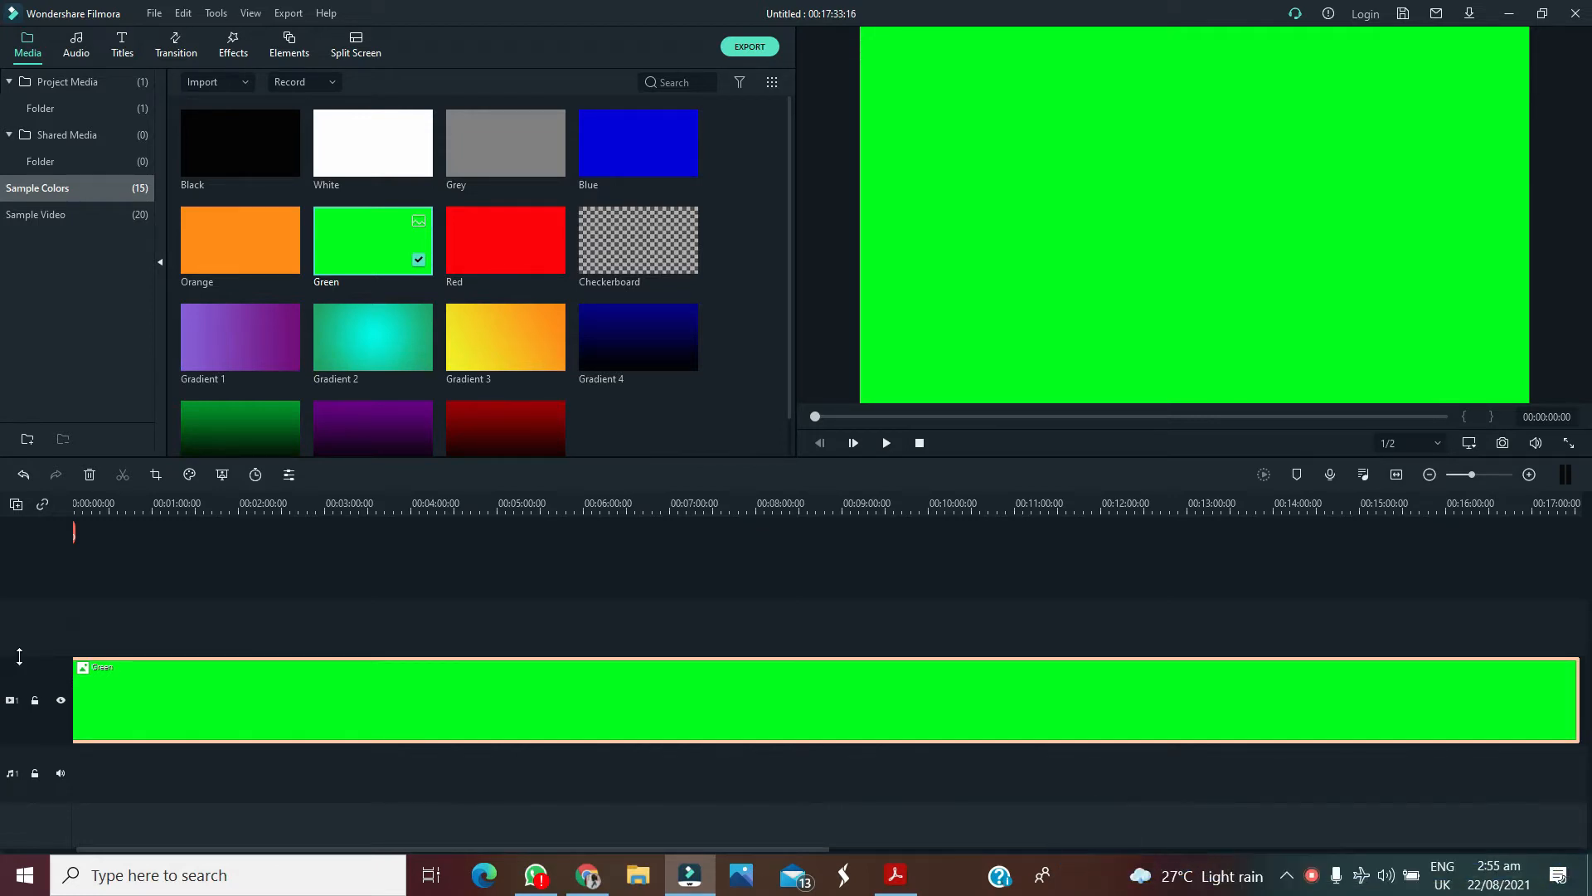
drag(21, 655, 20, 718)
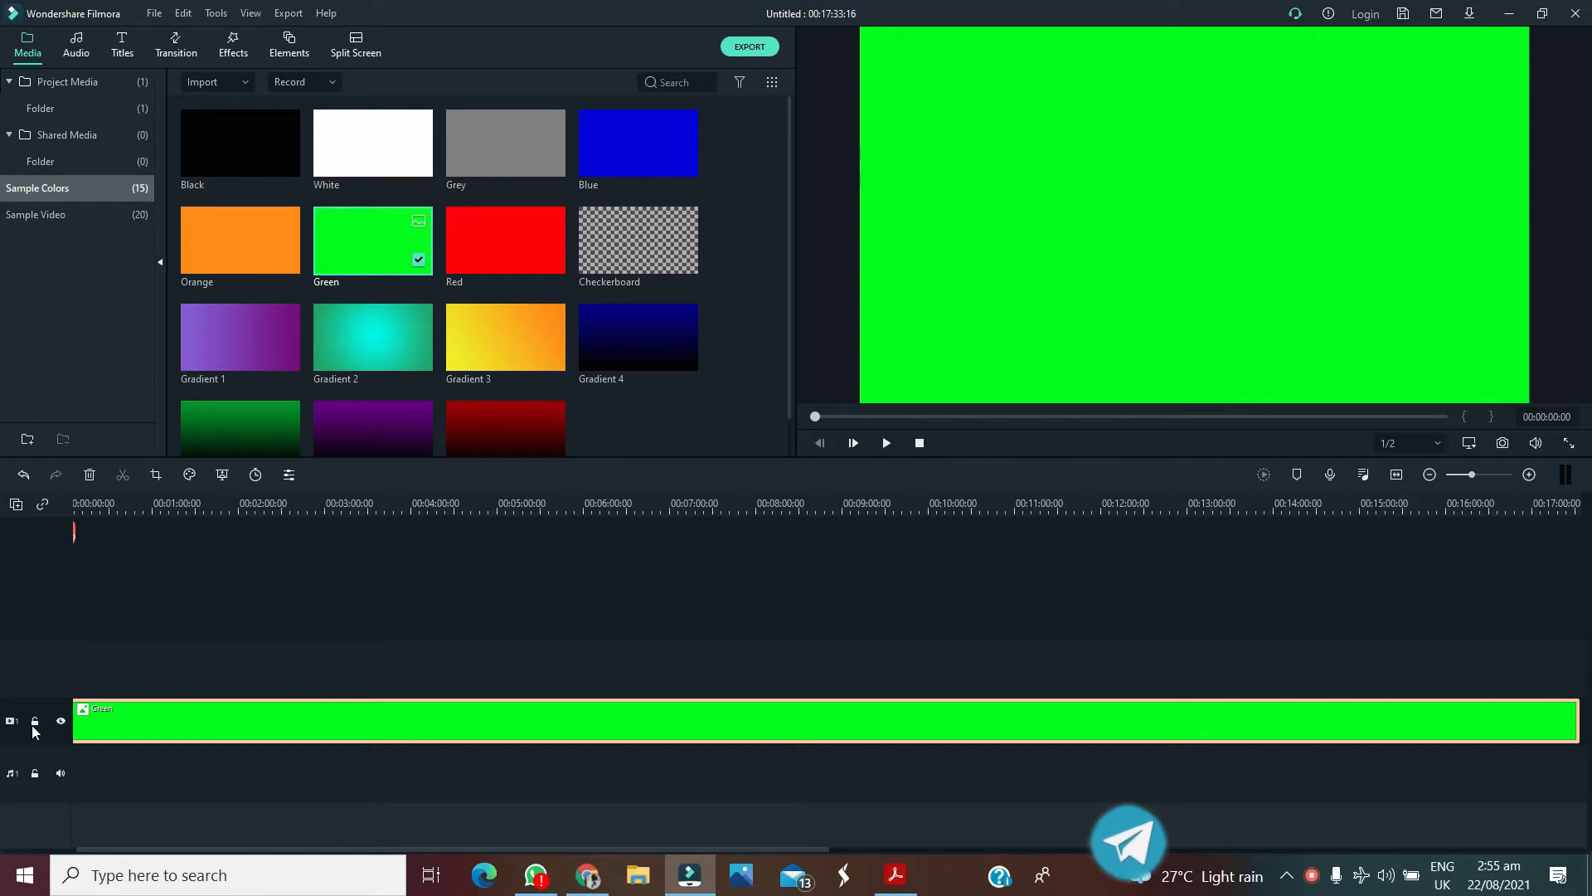
click(35, 723)
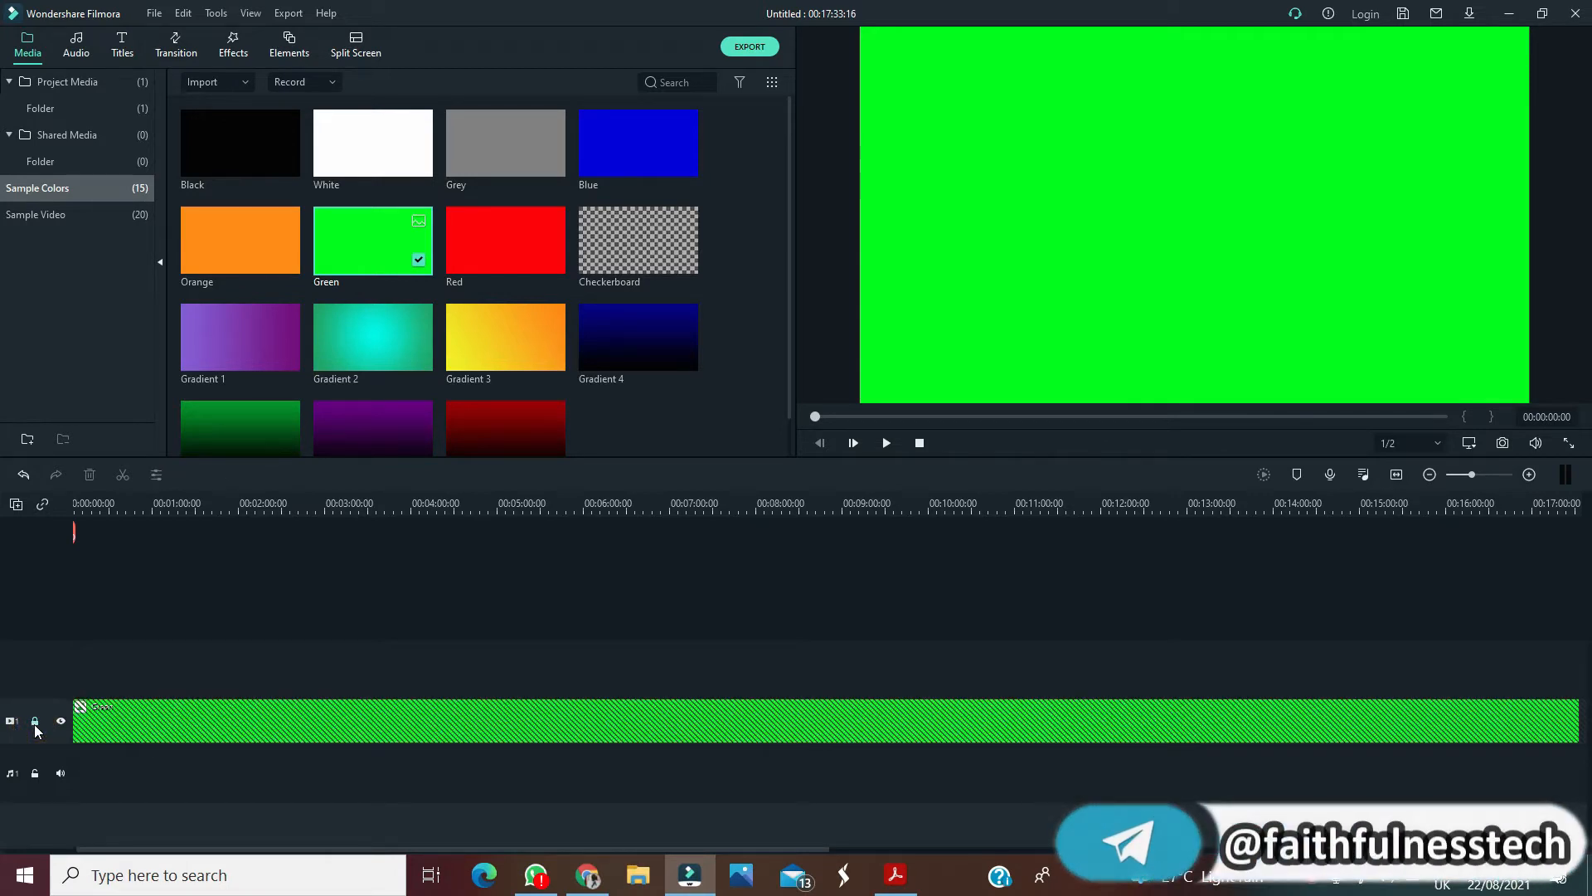
Add a second Green colour clip at the start of track 2, above the locked background
drag(355, 243, 69, 670)
drag(371, 513, 1279, 498)
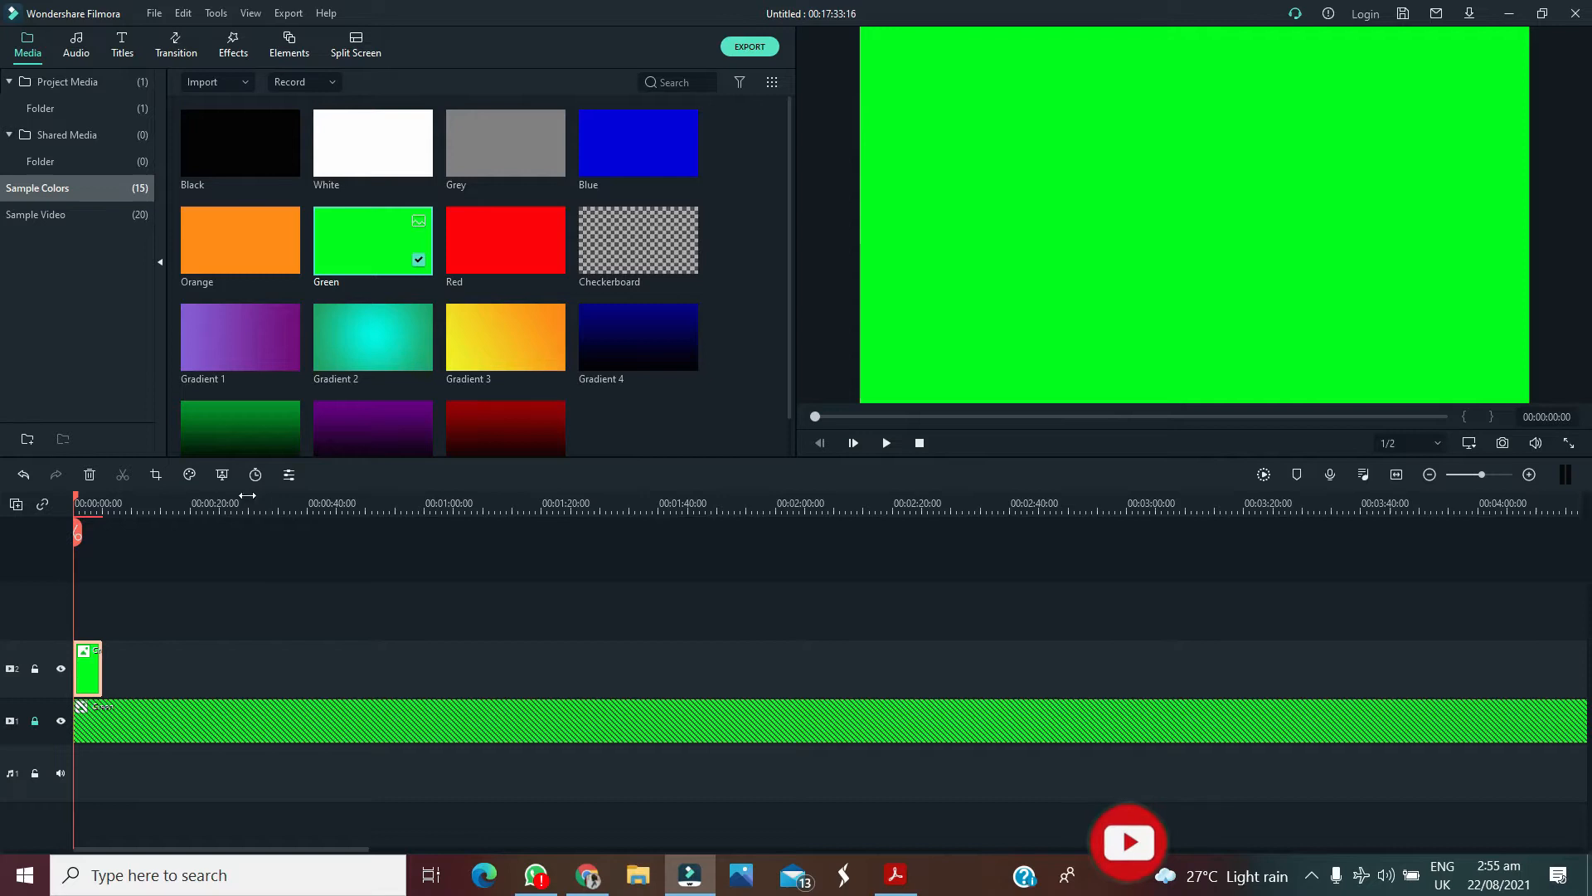
drag(222, 503, 707, 639)
click(693, 653)
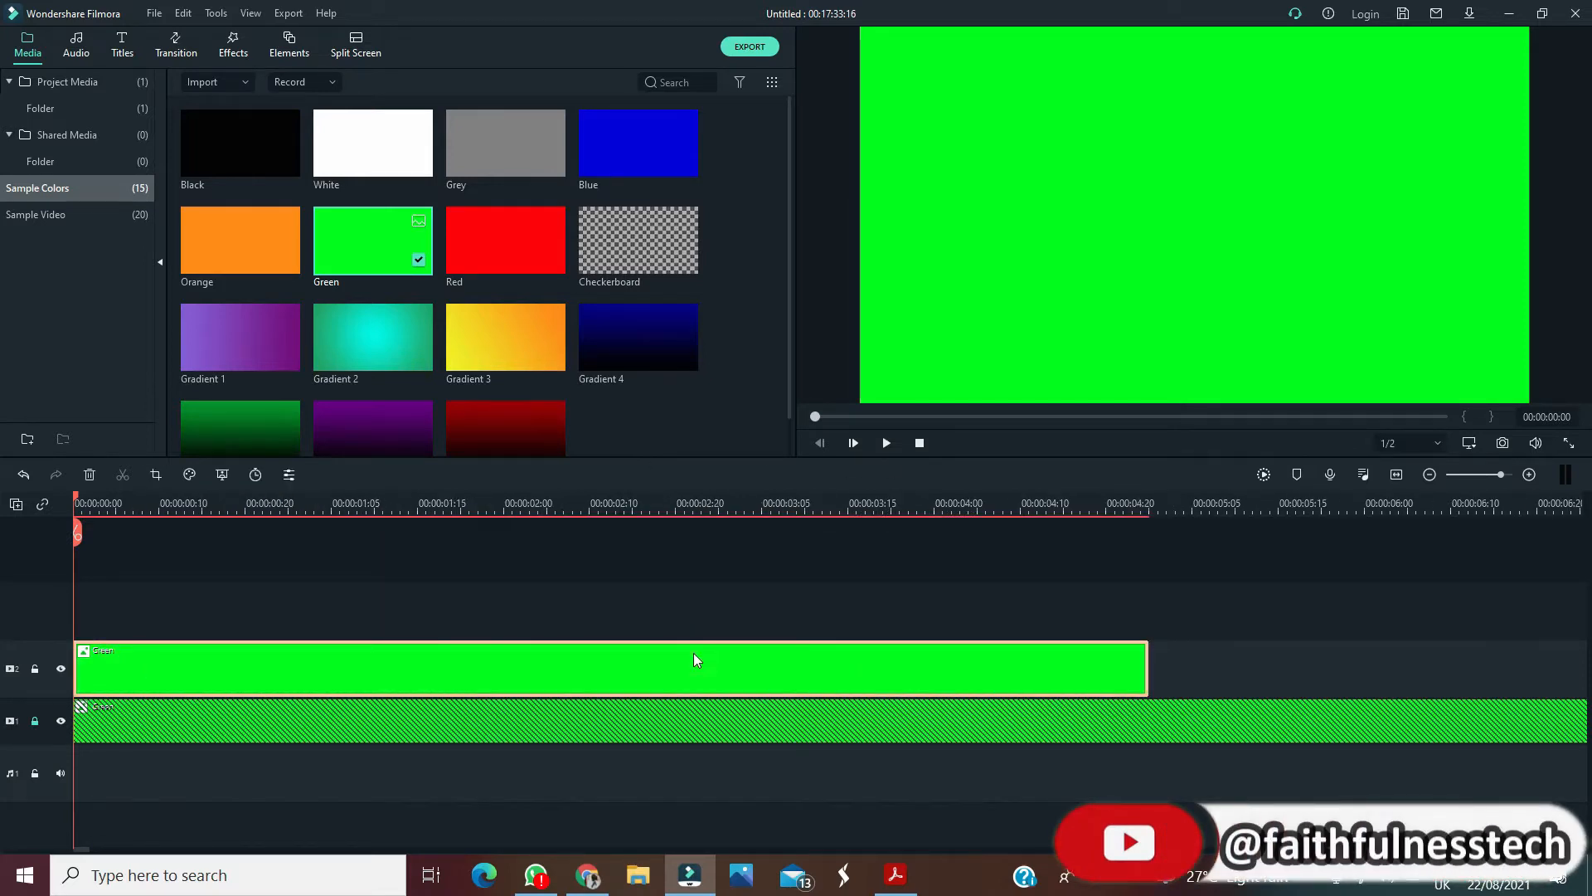
Move the second Green clip up to the start of track 6, leaving empty tracks beneath it
drag(693, 654, 668, 534)
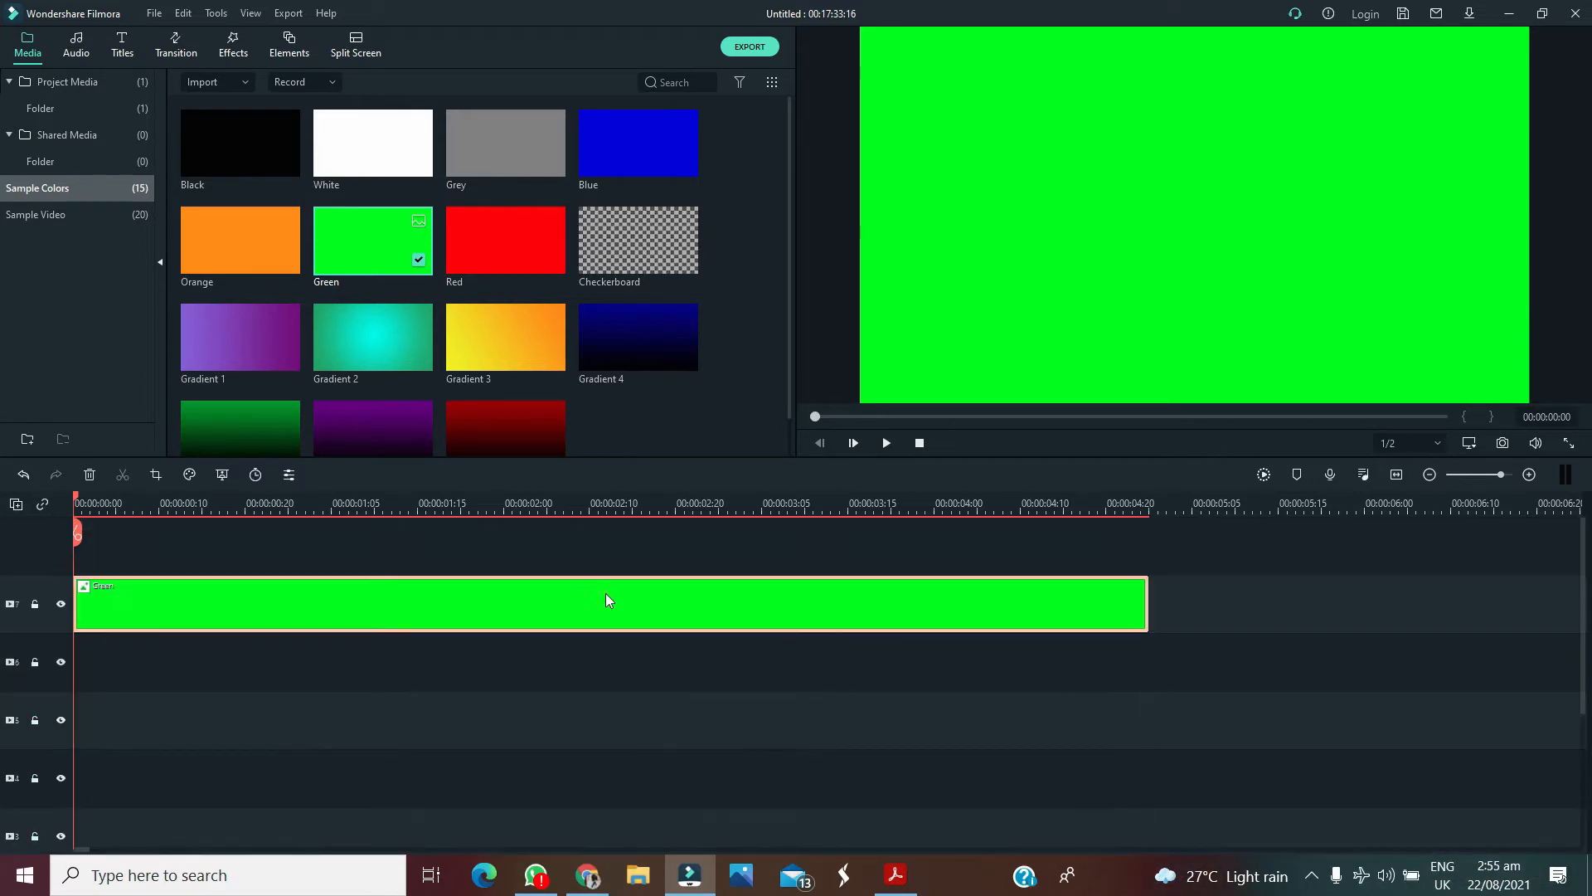
drag(606, 598, 597, 532)
scroll(594, 631, up, 1)
drag(333, 590, 158, 772)
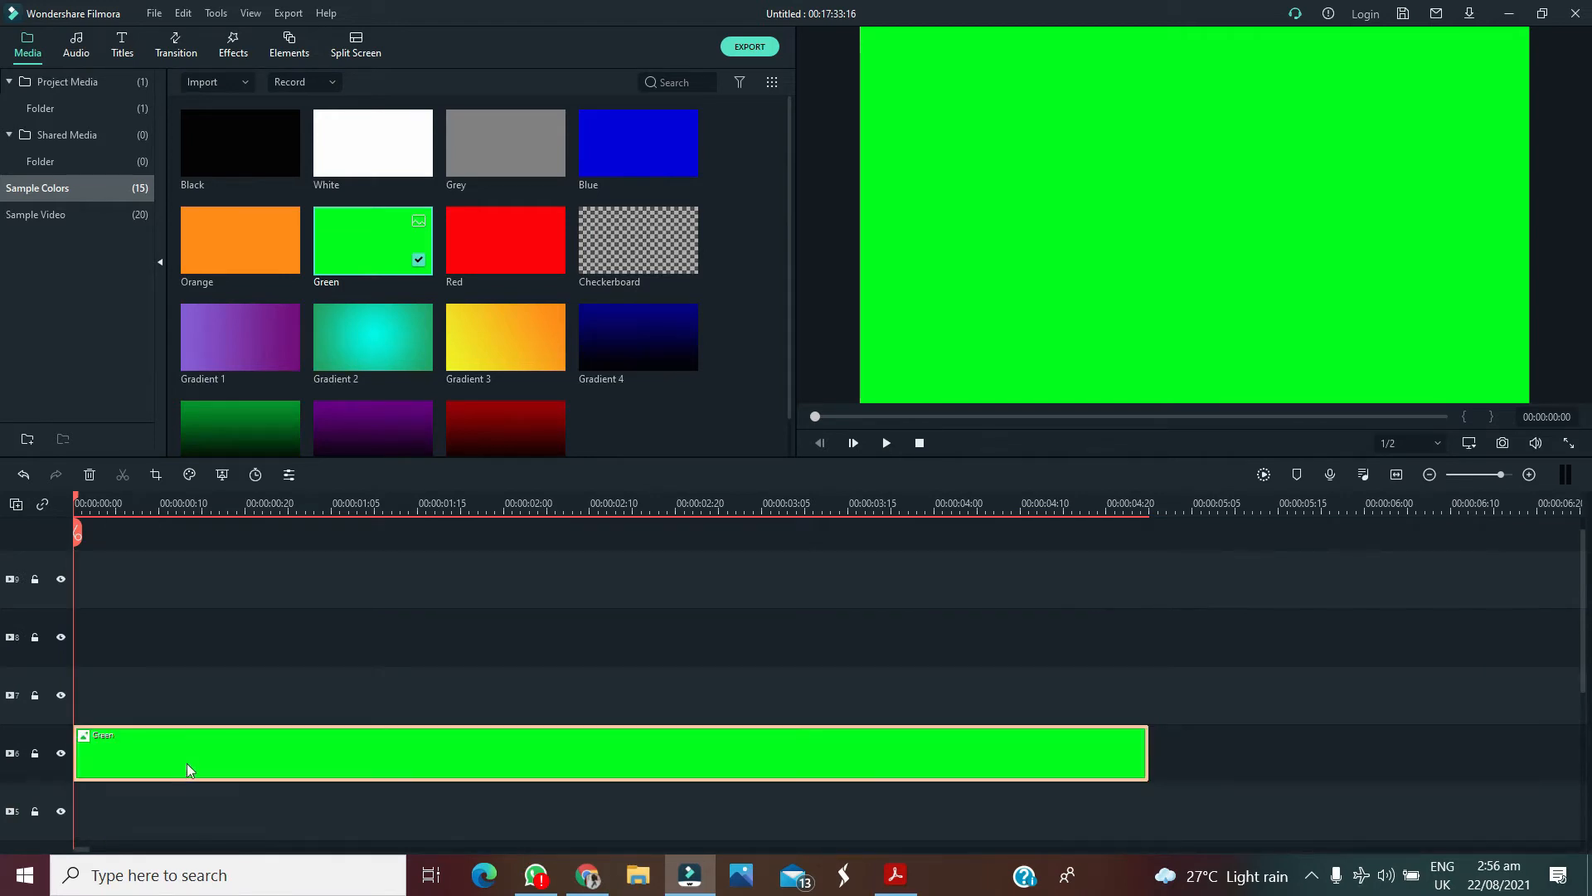
scroll(186, 763, down, 1)
Add another Green colour clip at the start of track 5, directly under the one on track 6
drag(366, 185, 75, 797)
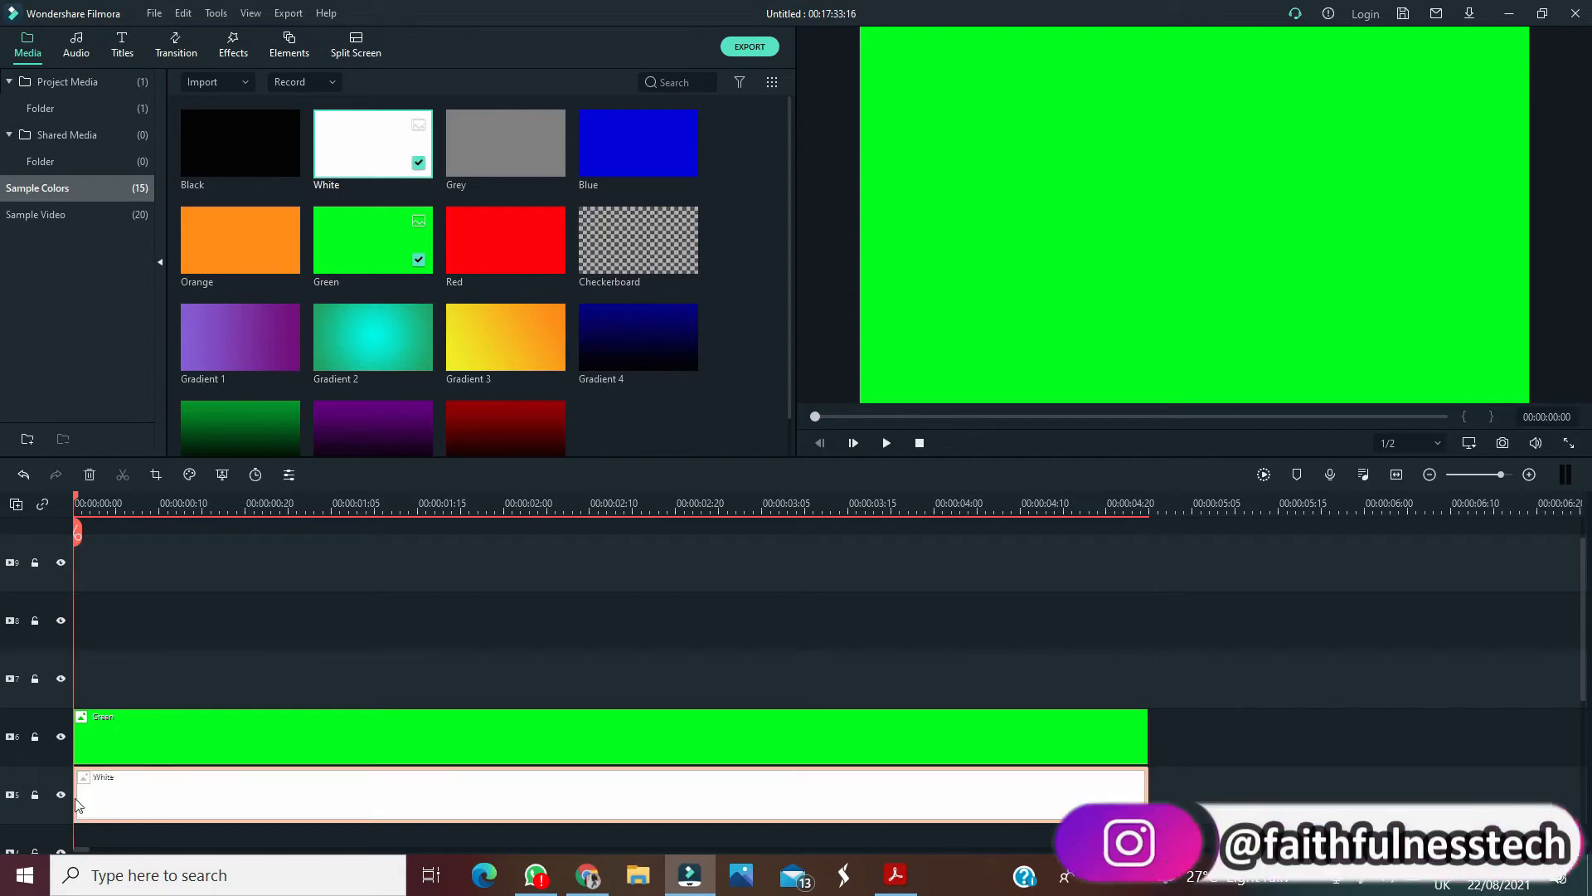
key(ctrl+z)
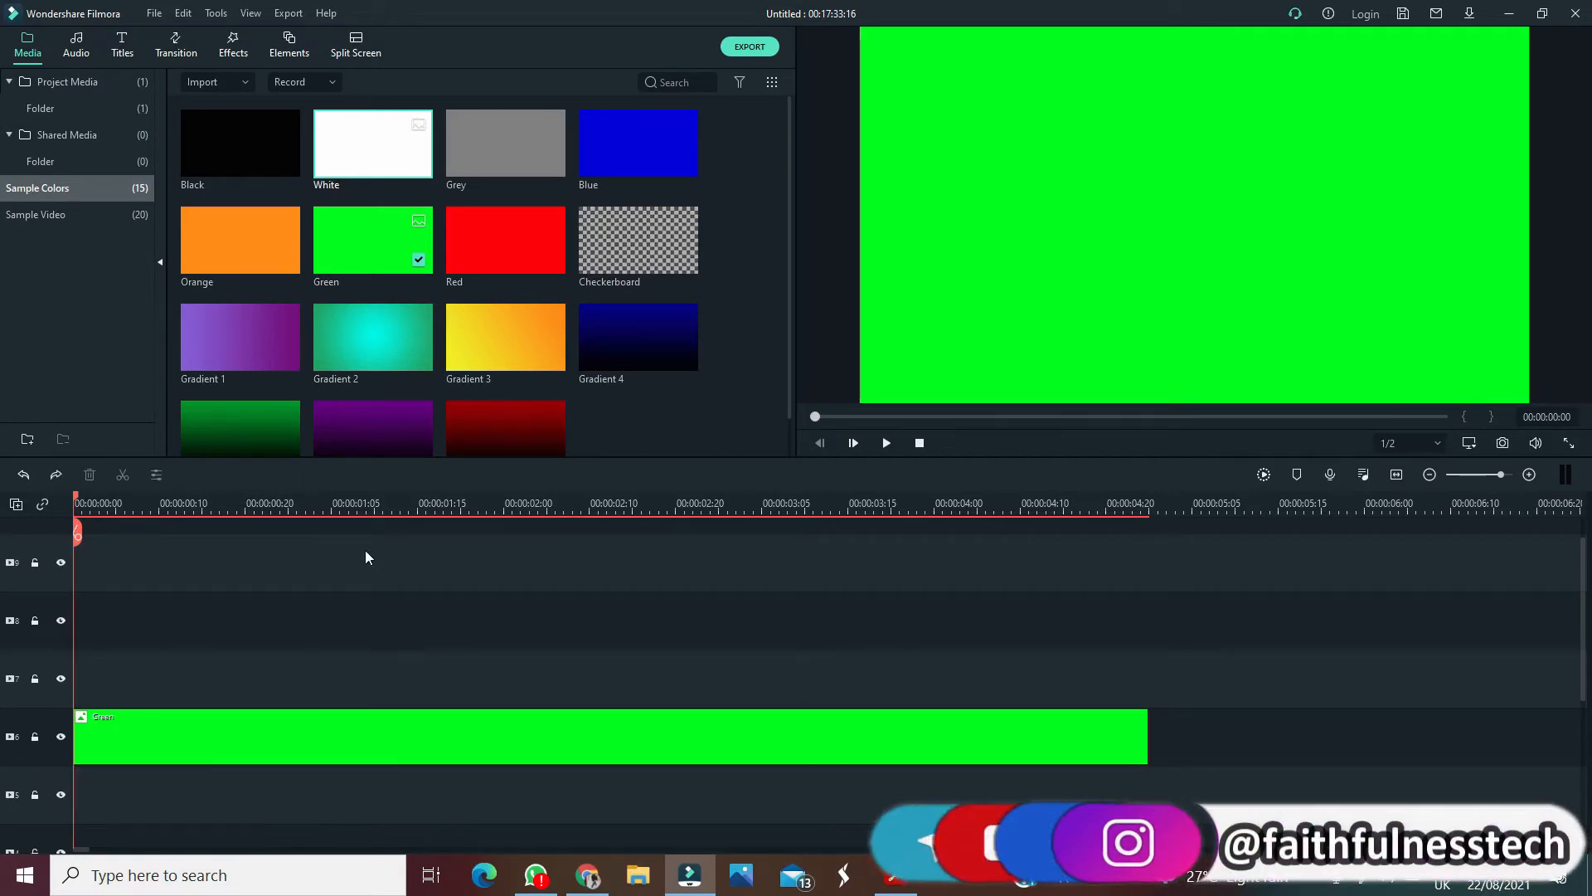
drag(349, 266, 36, 810)
scroll(193, 768, down, 1)
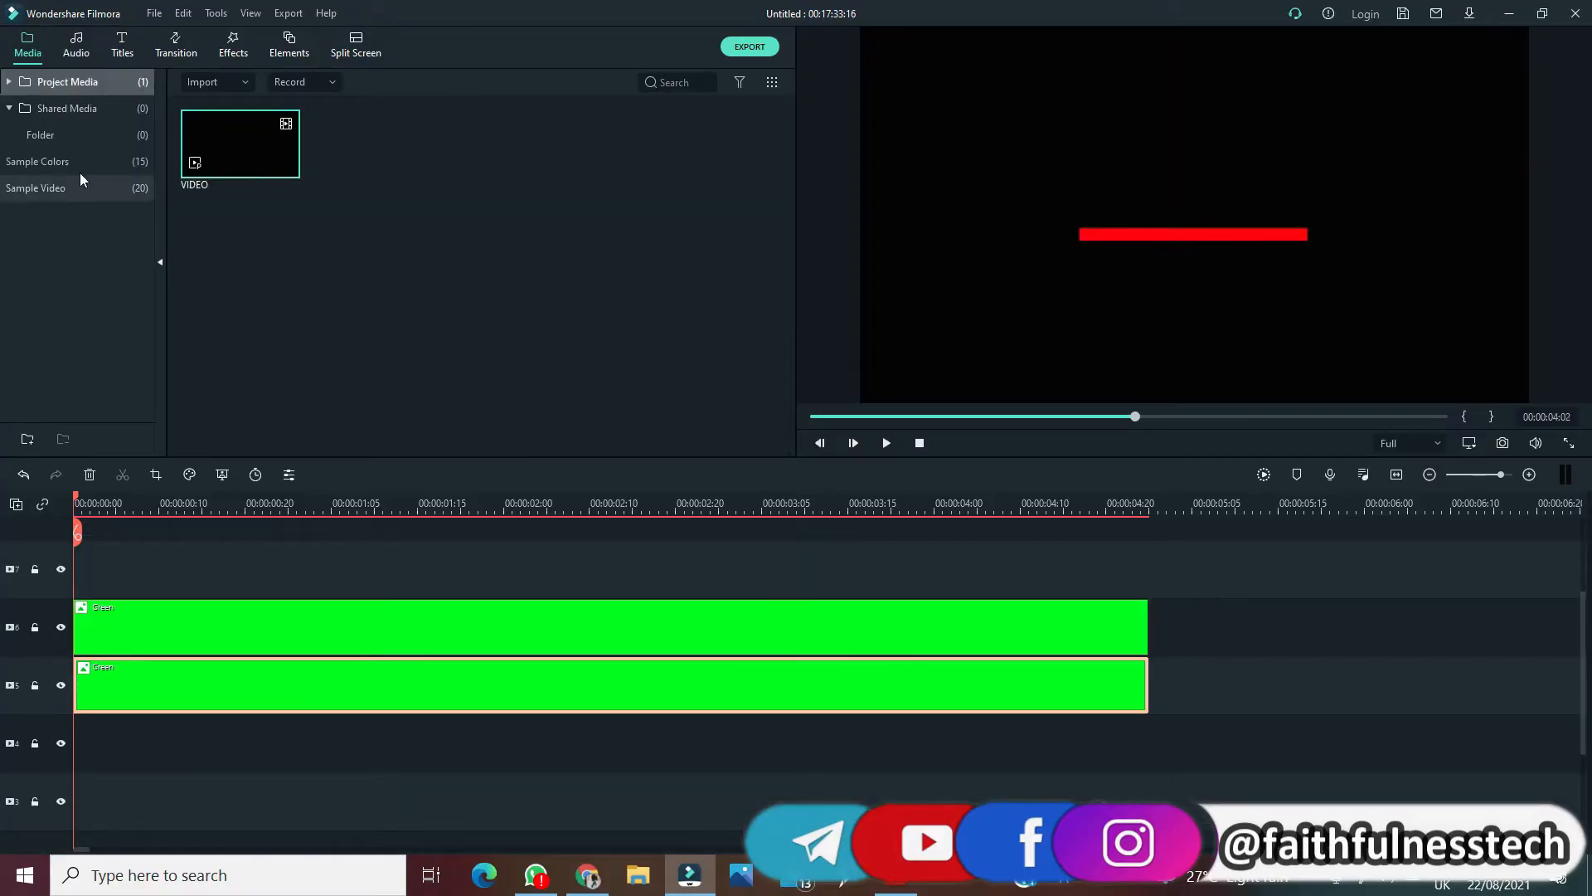
Add the Red sample colour to track 4, starting at about 00:00:03:14 beneath the two Green clips
click(54, 156)
drag(509, 241, 850, 751)
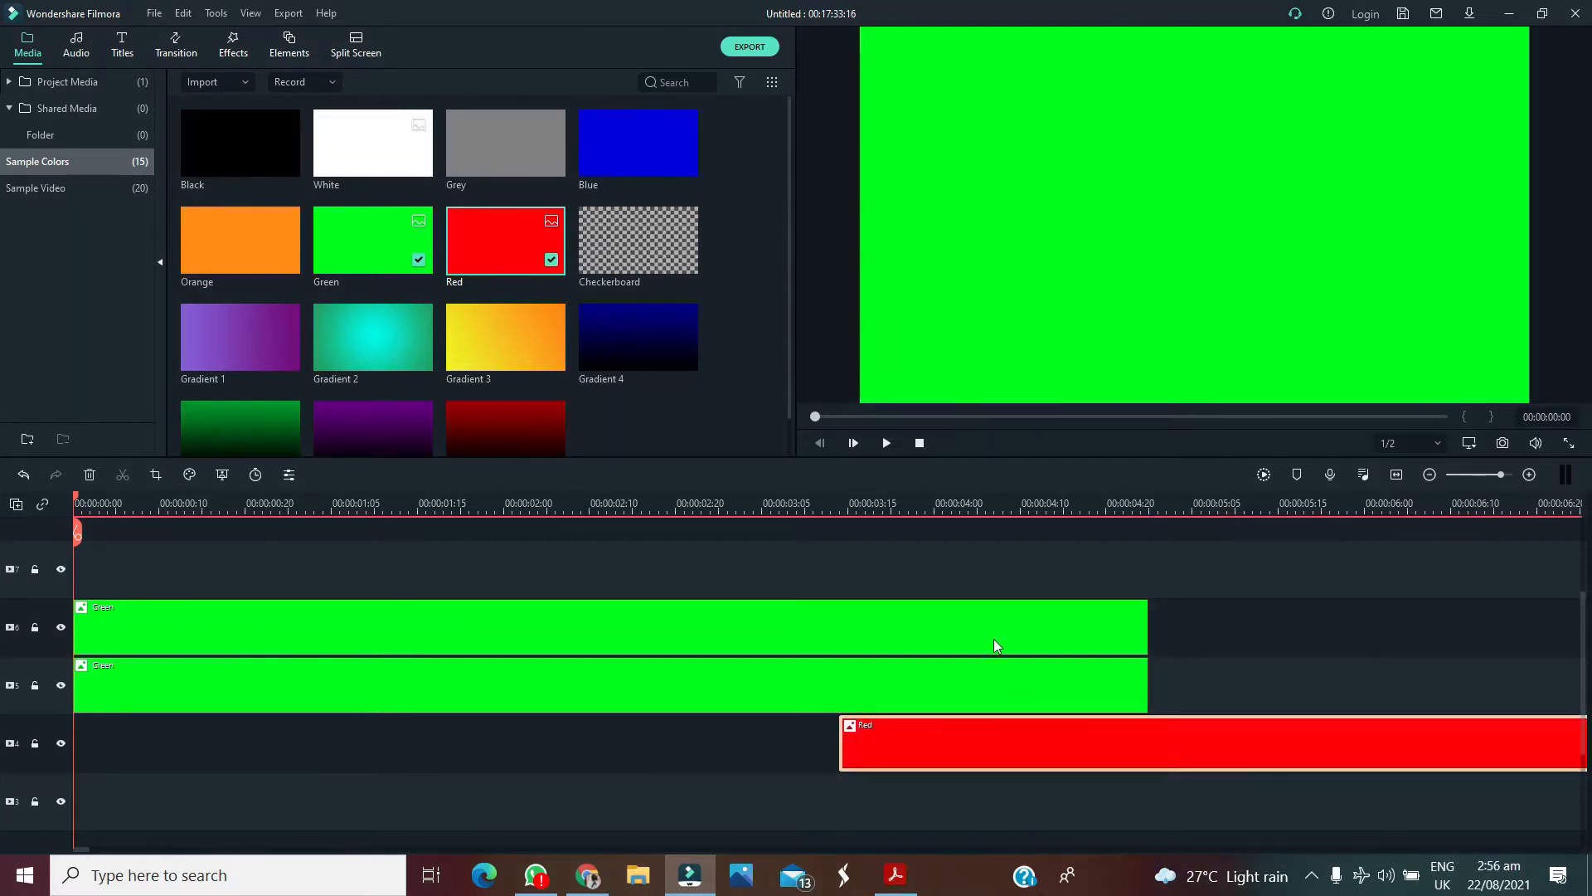
key(space)
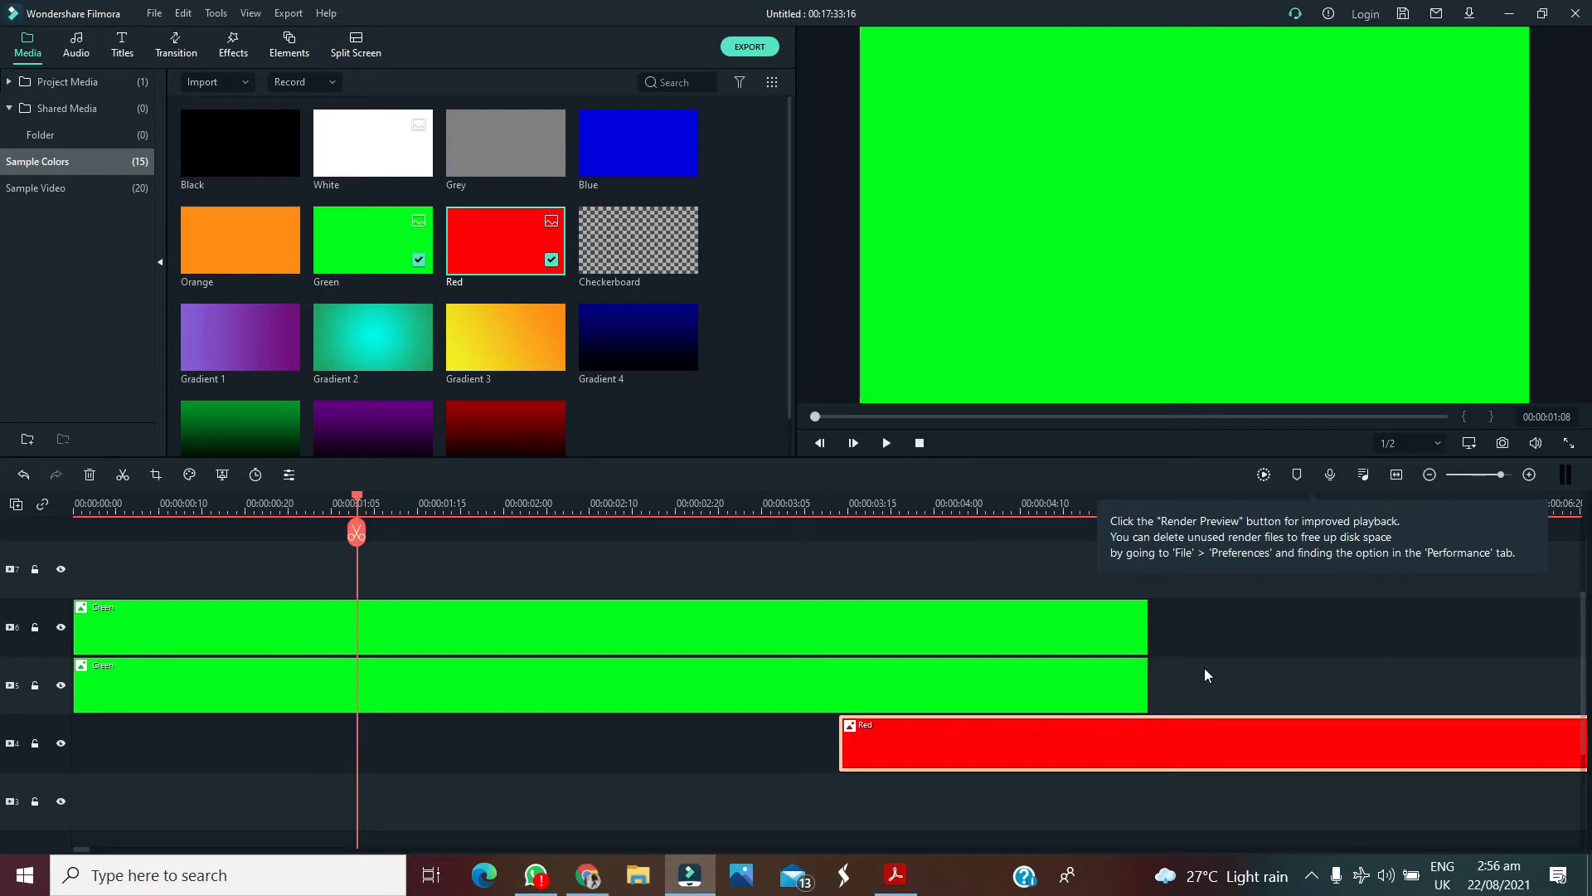
Open the Red clip's image settings and add a timeline marker at 00:00:05:05 to mark the frame's horizontal centre
double_click(1121, 728)
click(1176, 508)
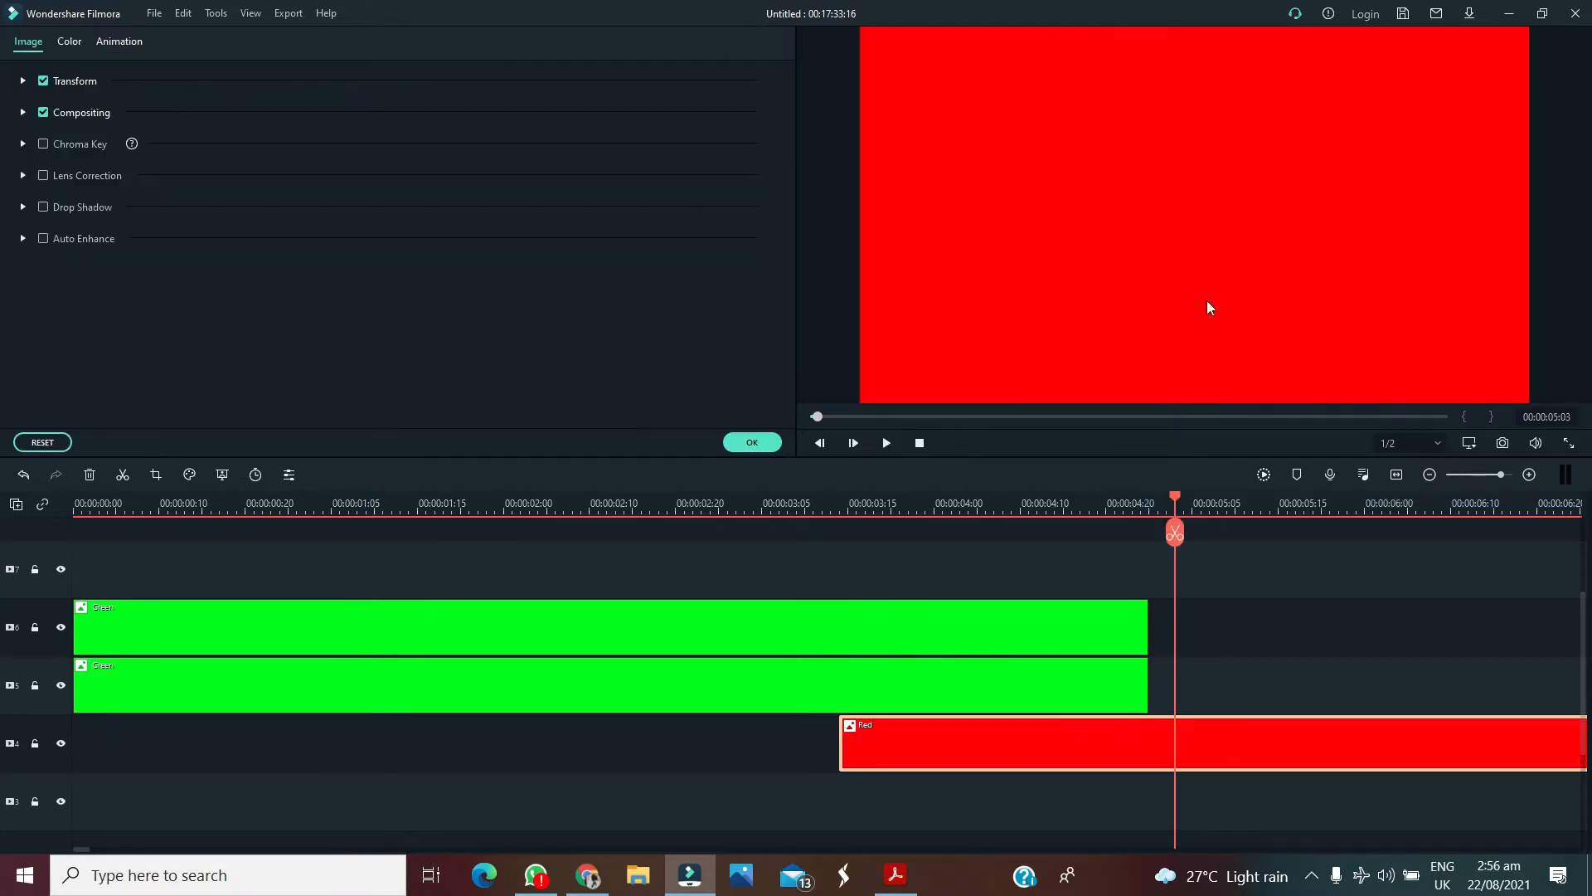
click(1207, 301)
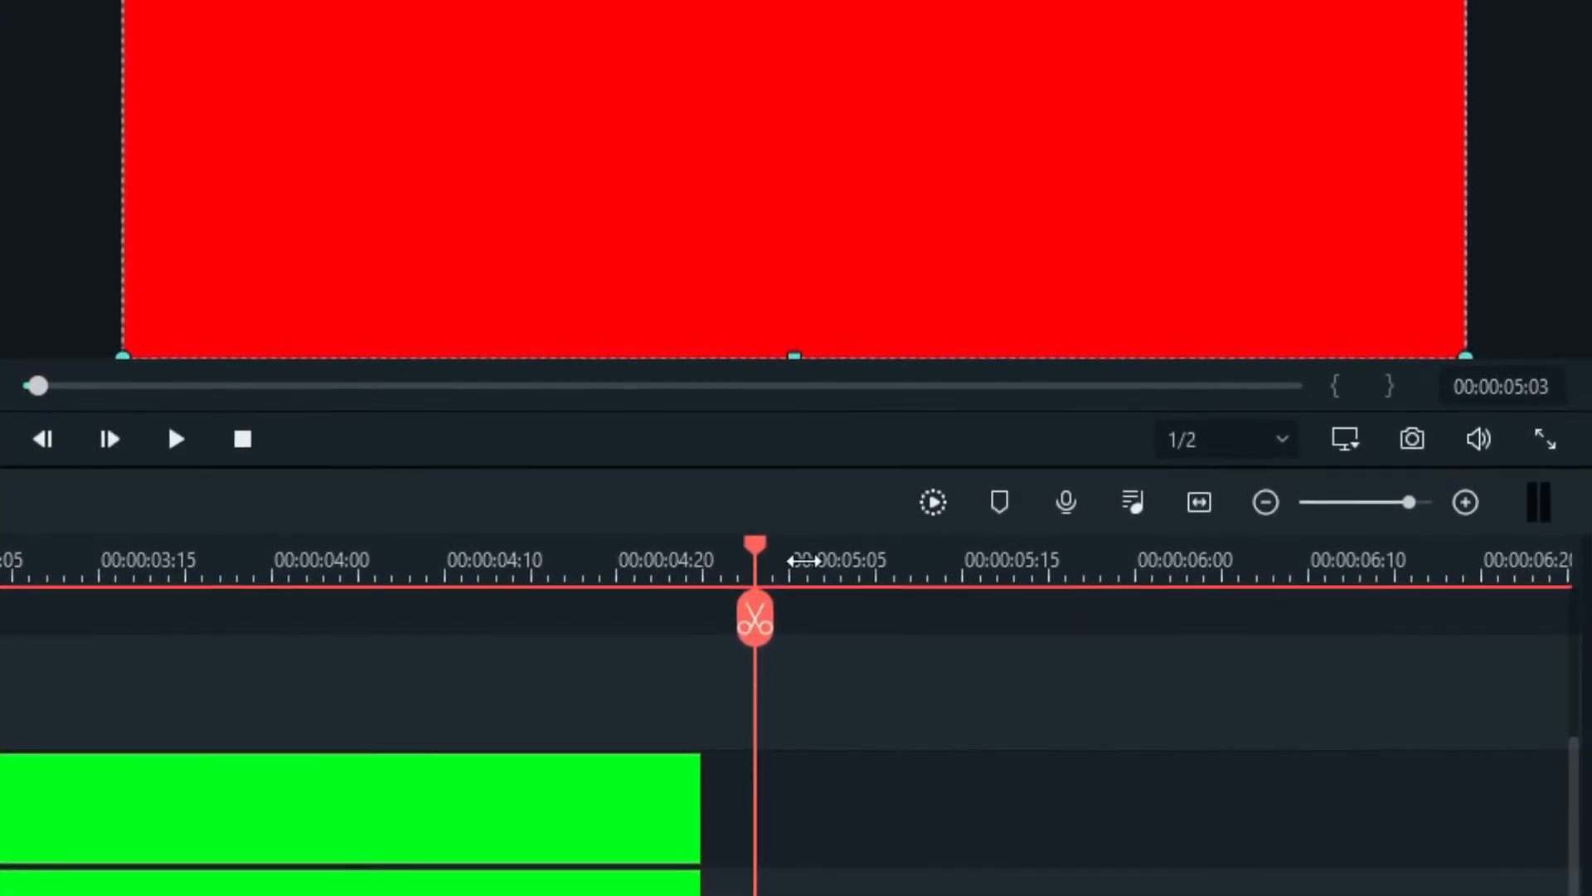
click(792, 554)
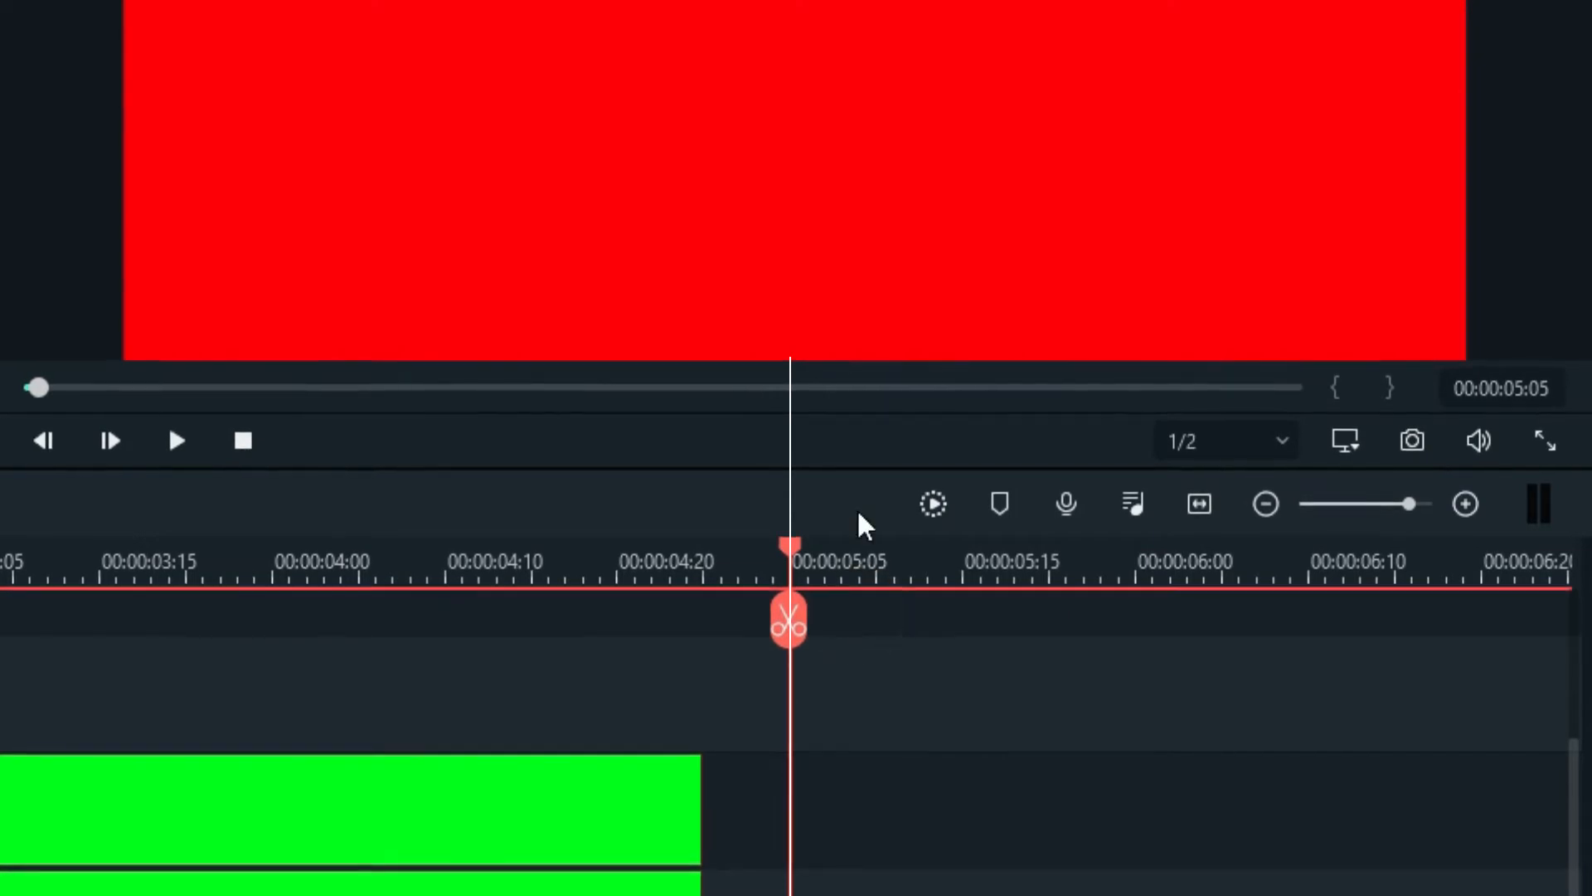
click(1000, 503)
click(749, 93)
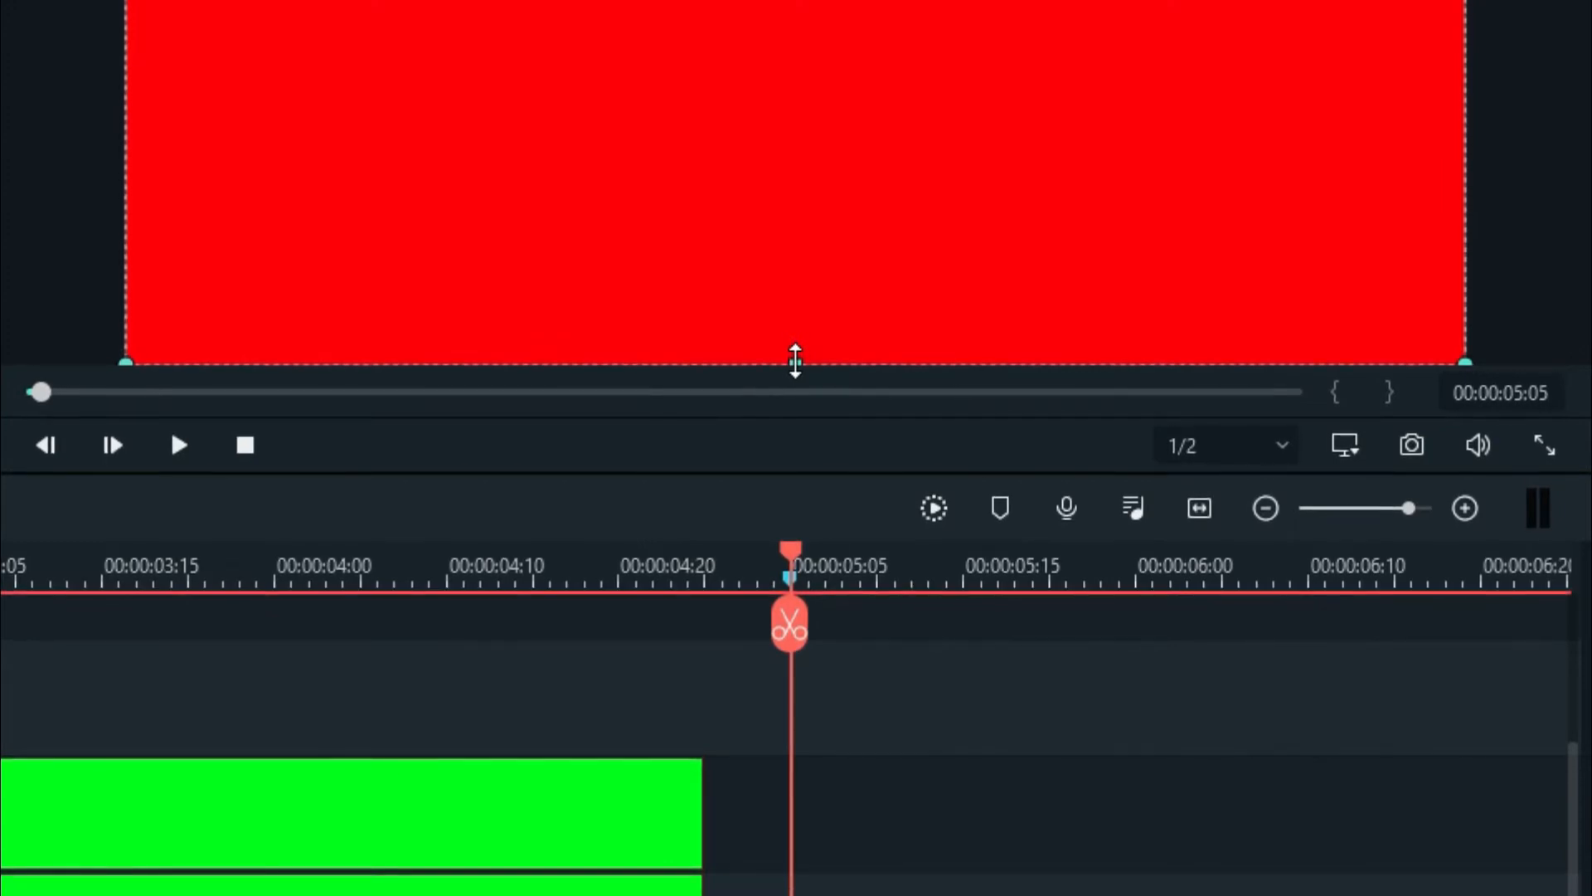
click(790, 576)
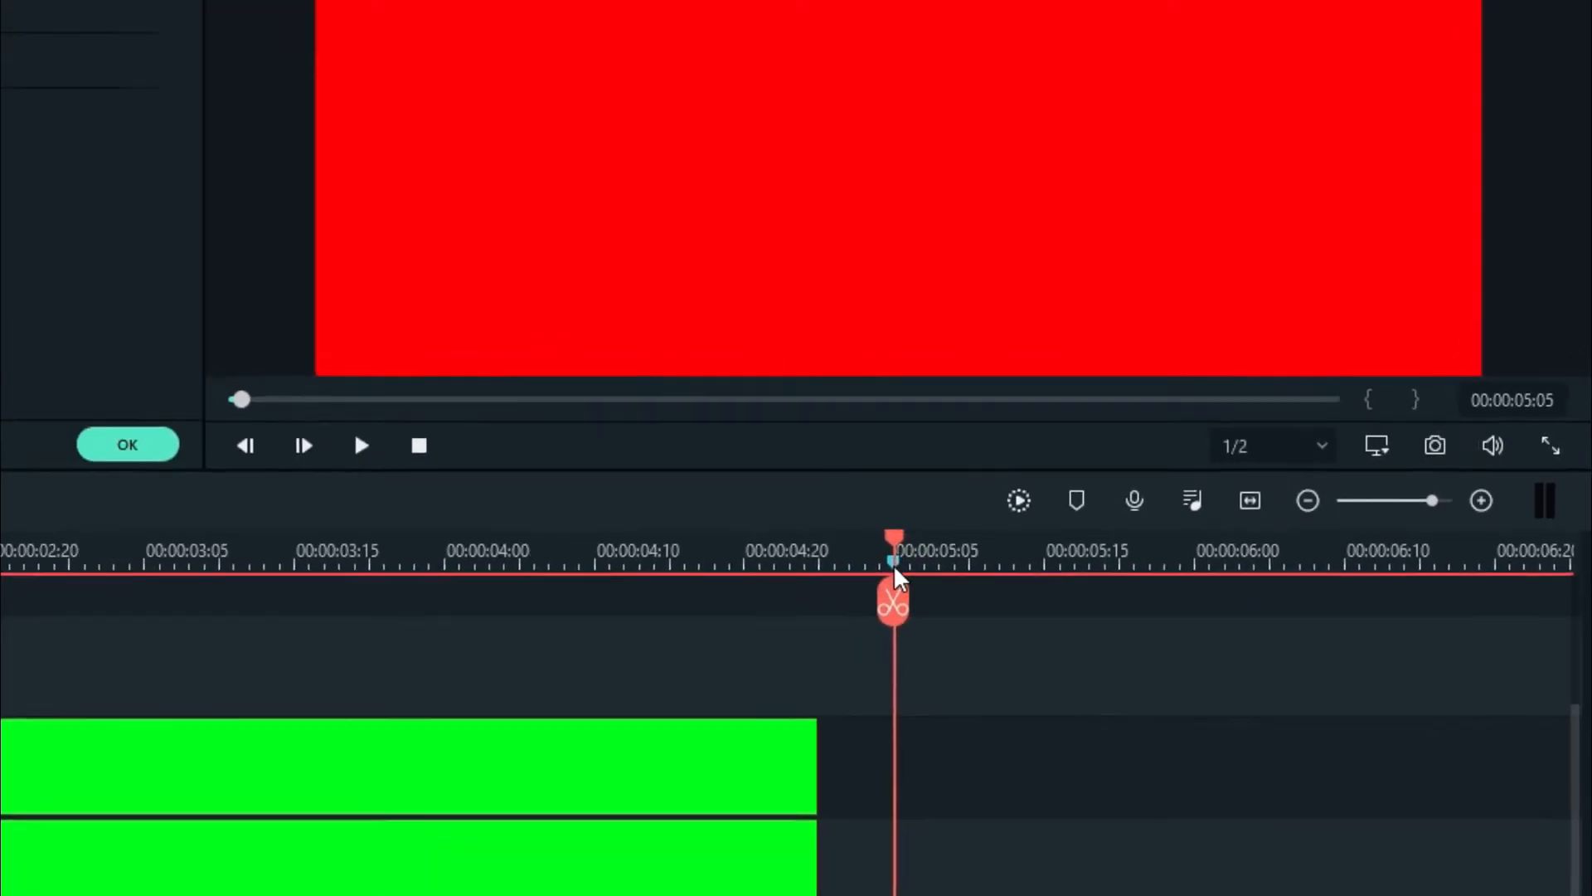
Shrink the Red clip in the preview from all sides into a short, narrow horizontal bar near the frame's middle
click(848, 49)
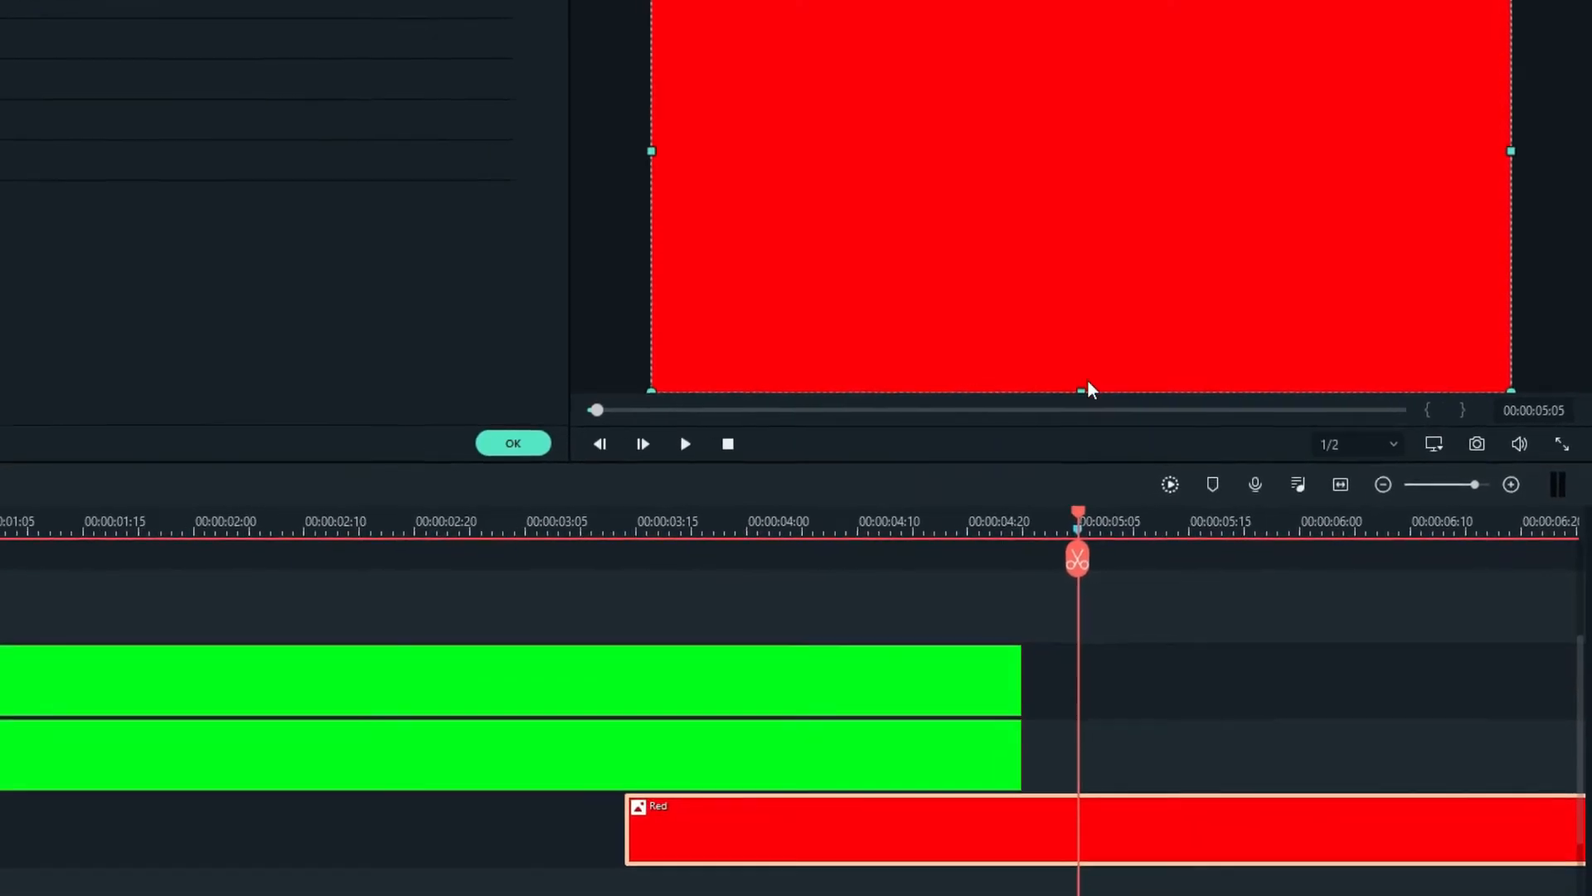
drag(1047, 388, 1062, 241)
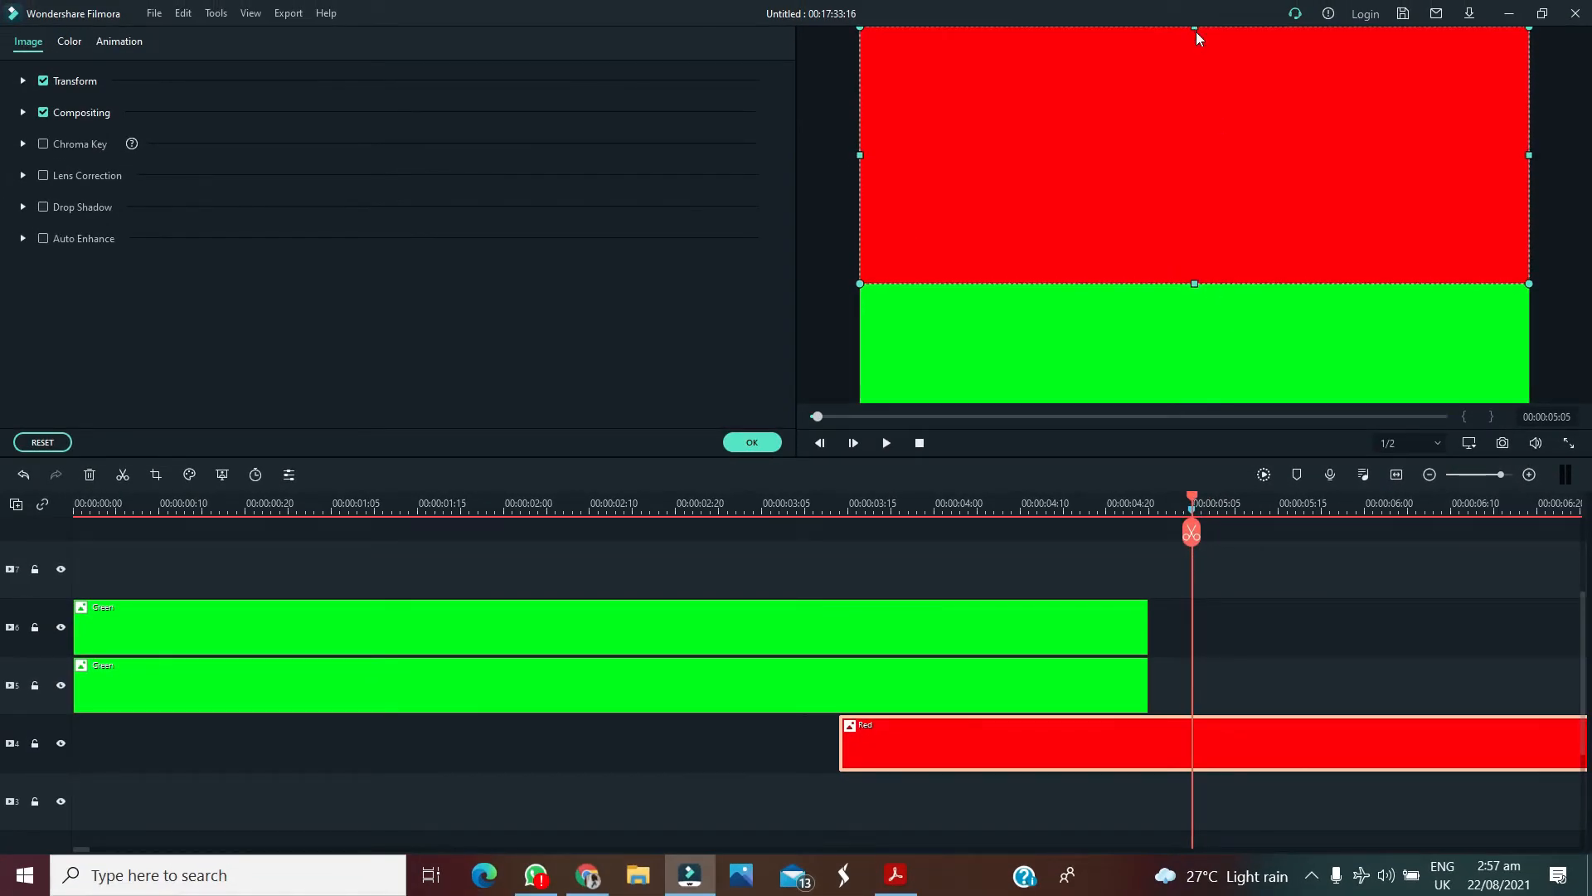
drag(1195, 29, 1195, 225)
drag(860, 254, 1083, 270)
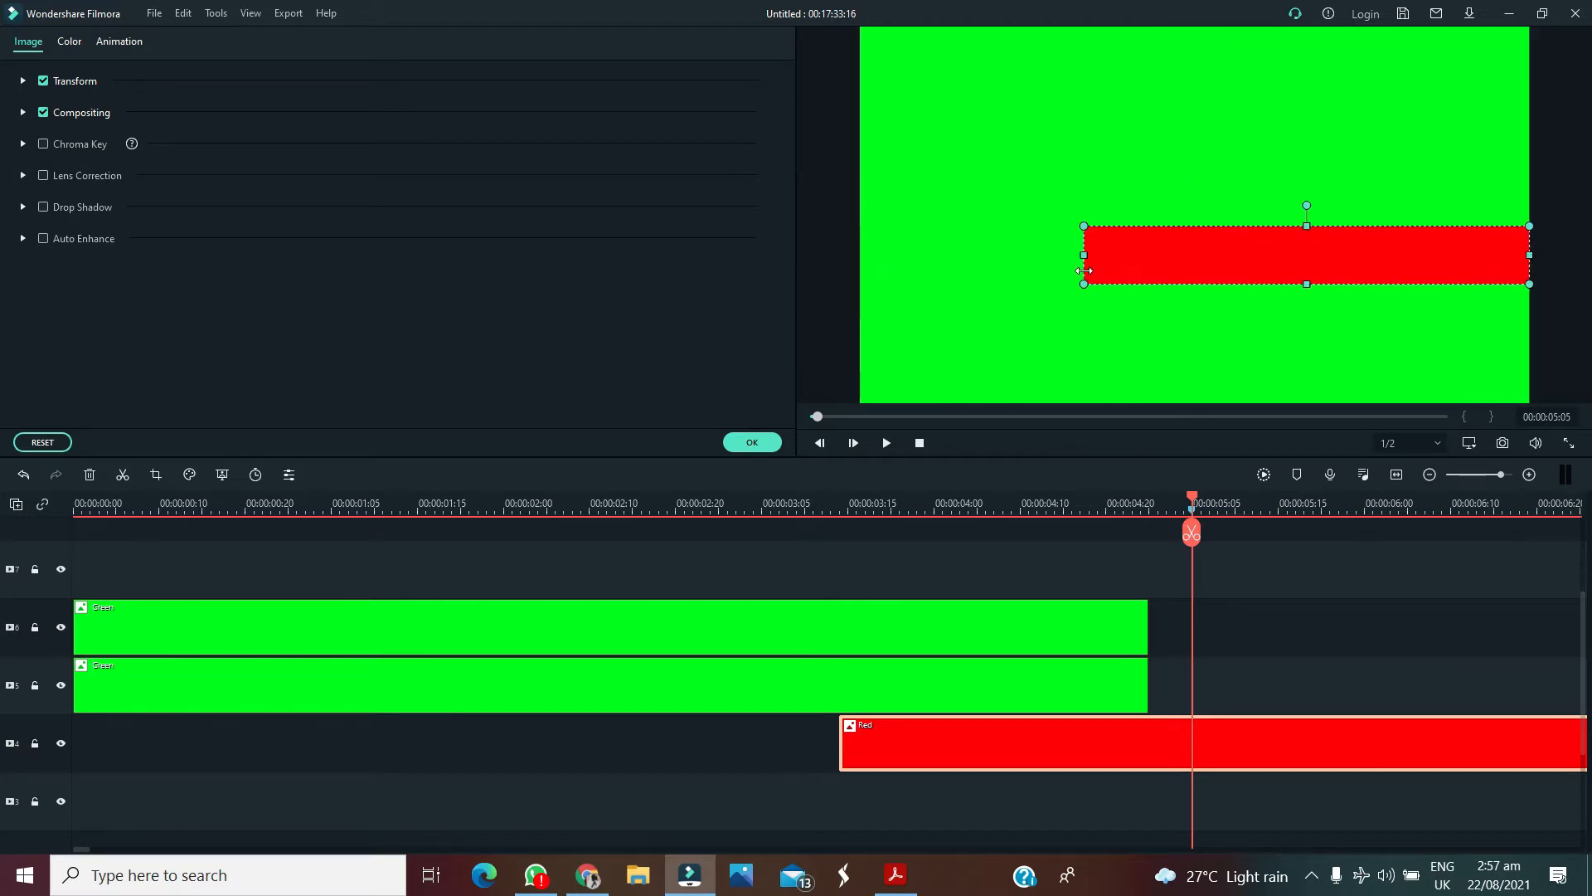
drag(1529, 255, 1333, 262)
drag(1208, 283, 1212, 261)
Nudge the red bar until it is horizontally centred on the marker, slightly below the frame's vertical middle
key(Left)
key(Left)
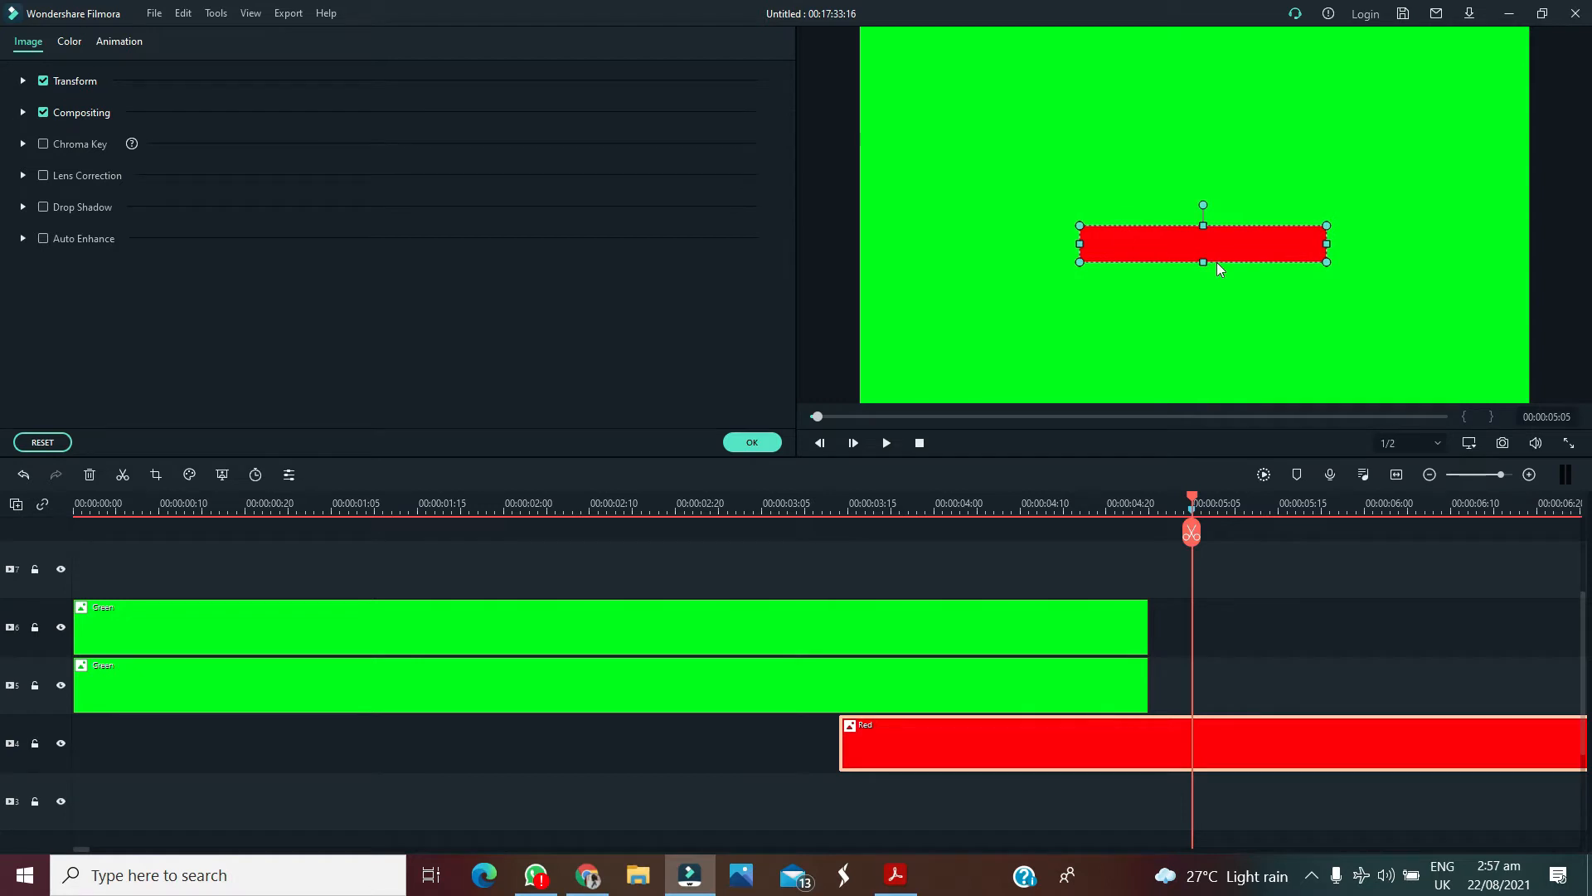
key(Down)
key(Down)
key(Down)
key(Down)
key(Down)
key(Down)
key(Down)
key(Down)
key(Down)
key(Down)
key(Down)
key(Down)
key(Down)
key(Down)
key(Down)
key(Down)
key(Down)
key(Down)
key(Down)
key(Down)
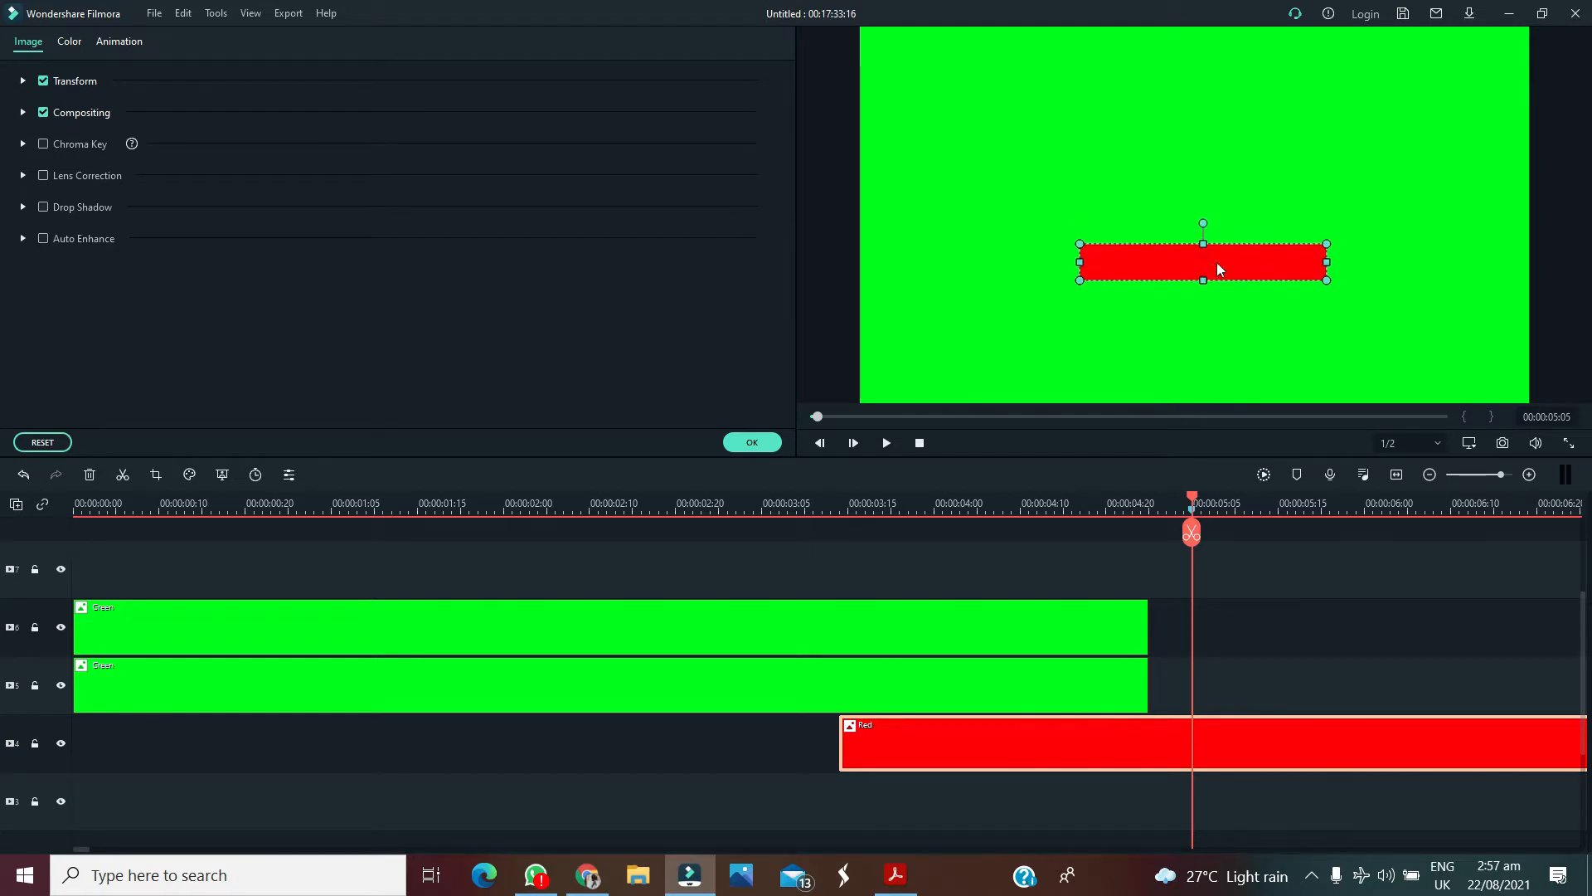
key(Up)
key(Up)
key(Up)
key(Up)
key(Up)
key(Up)
key(Up)
key(Up)
key(Up)
key(Up)
key(Up)
key(Up)
key(Up)
key(Up)
key(Up)
key(Up)
key(Up)
key(Left)
key(Left)
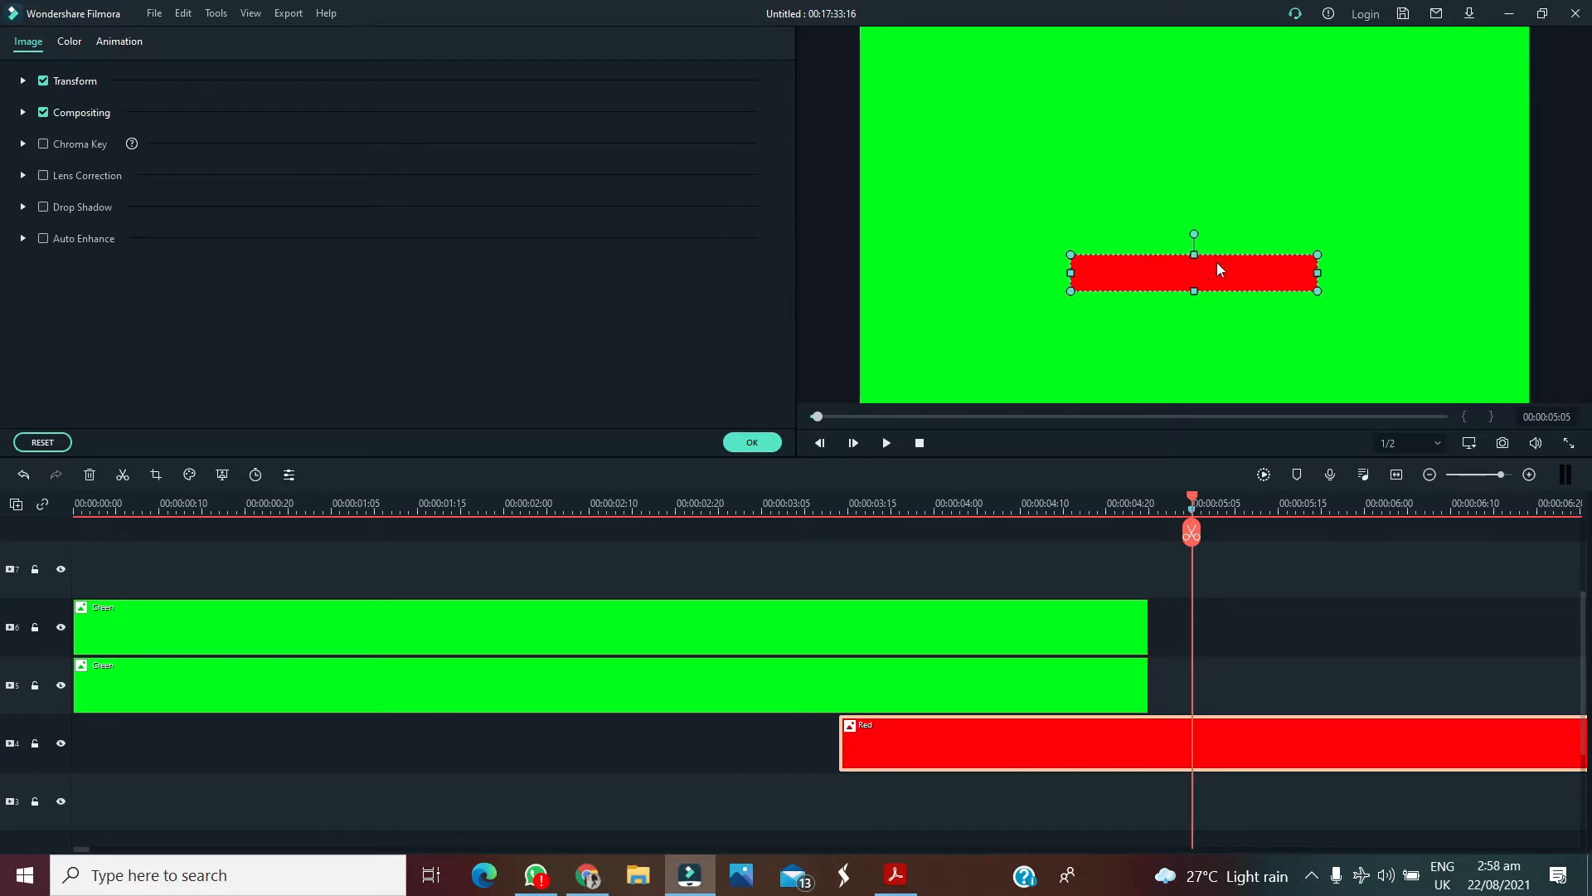
key(Up)
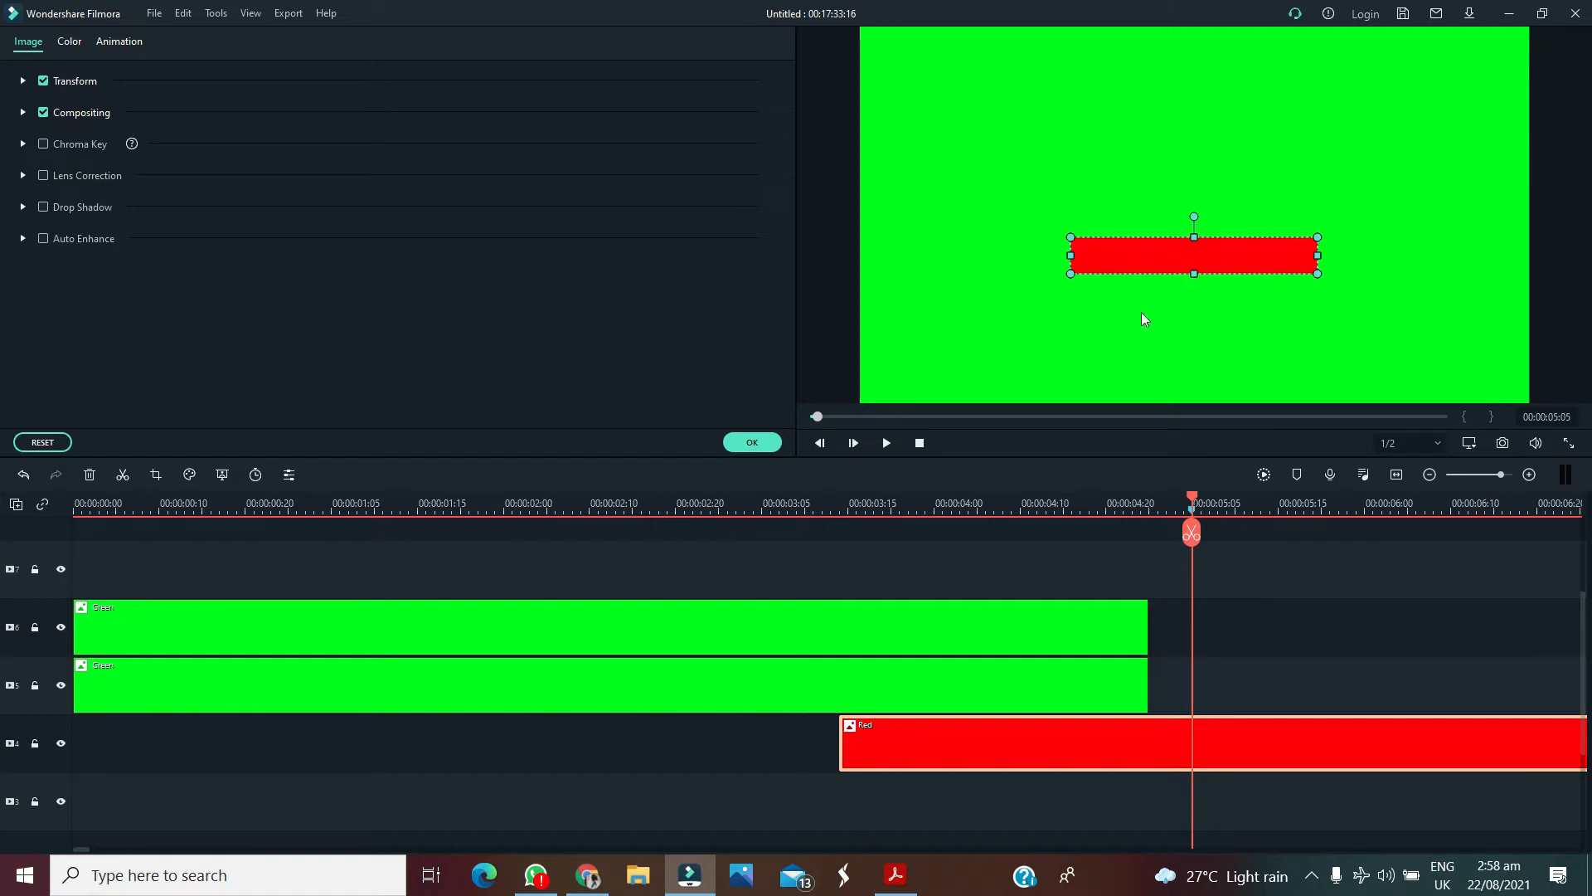
At 00:00:04:12, narrow the track 6 Green clip to the frame's right half and the track 5 Green clip to the left portion
click(1037, 503)
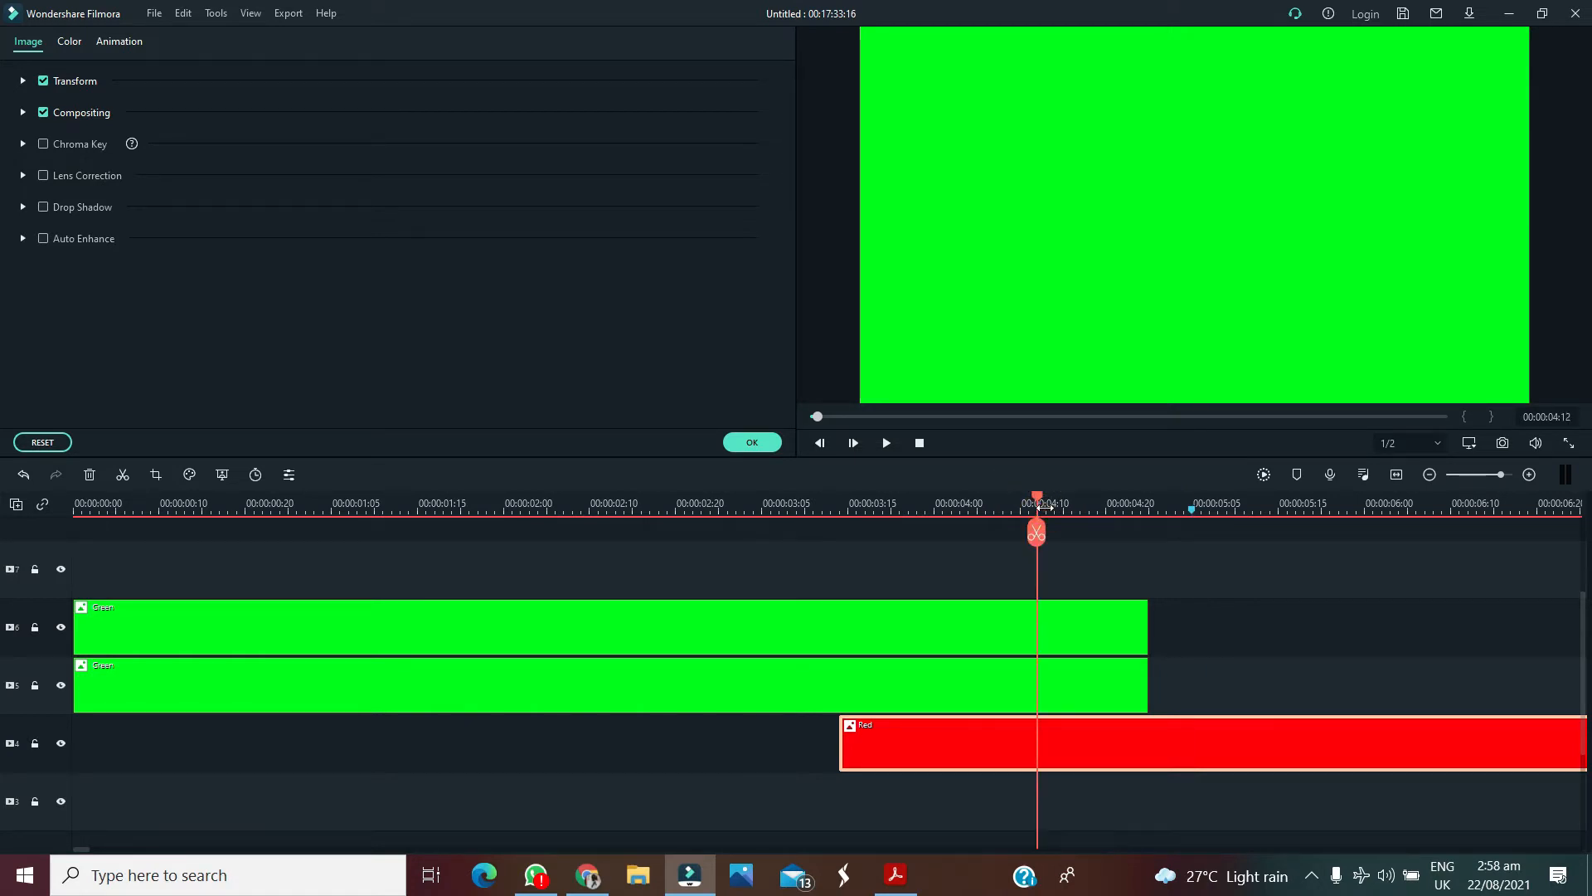
click(1019, 644)
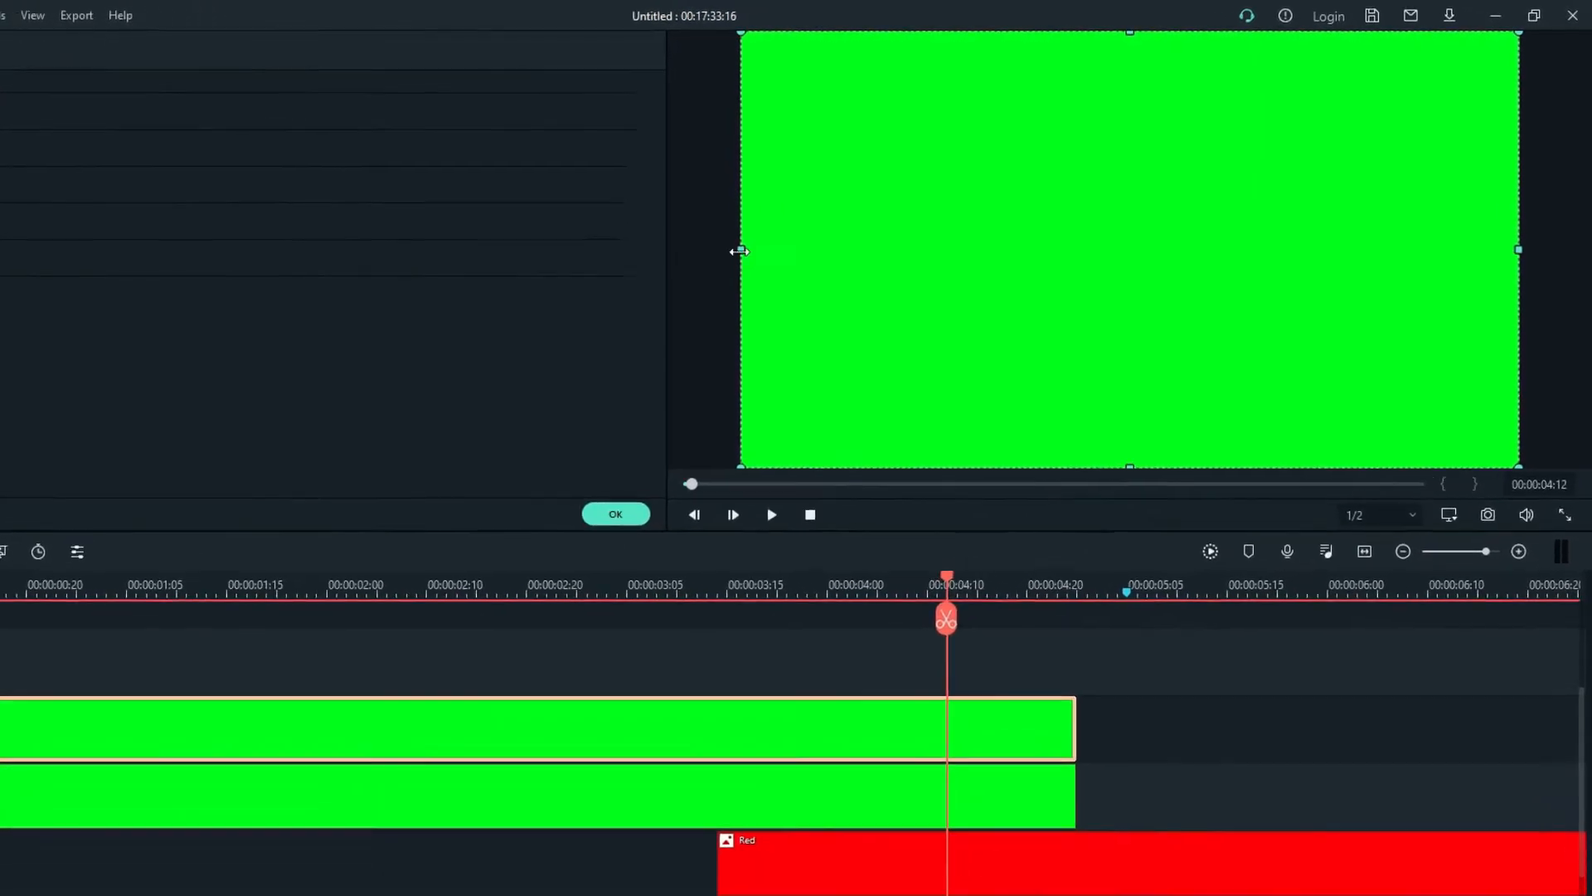
drag(751, 250, 1130, 534)
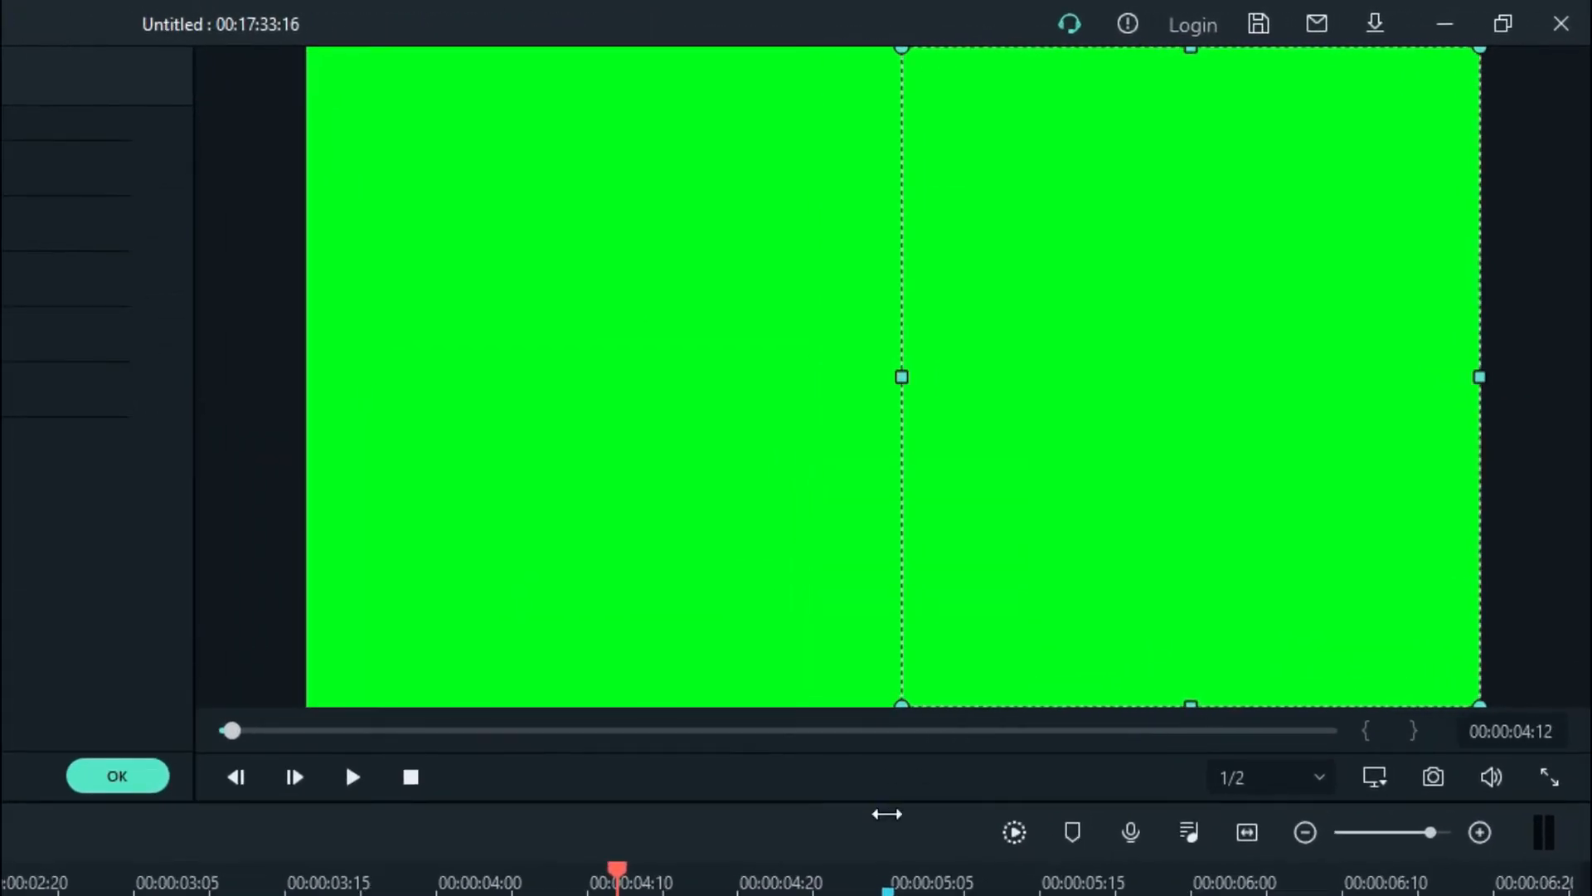
drag(887, 813, 881, 891)
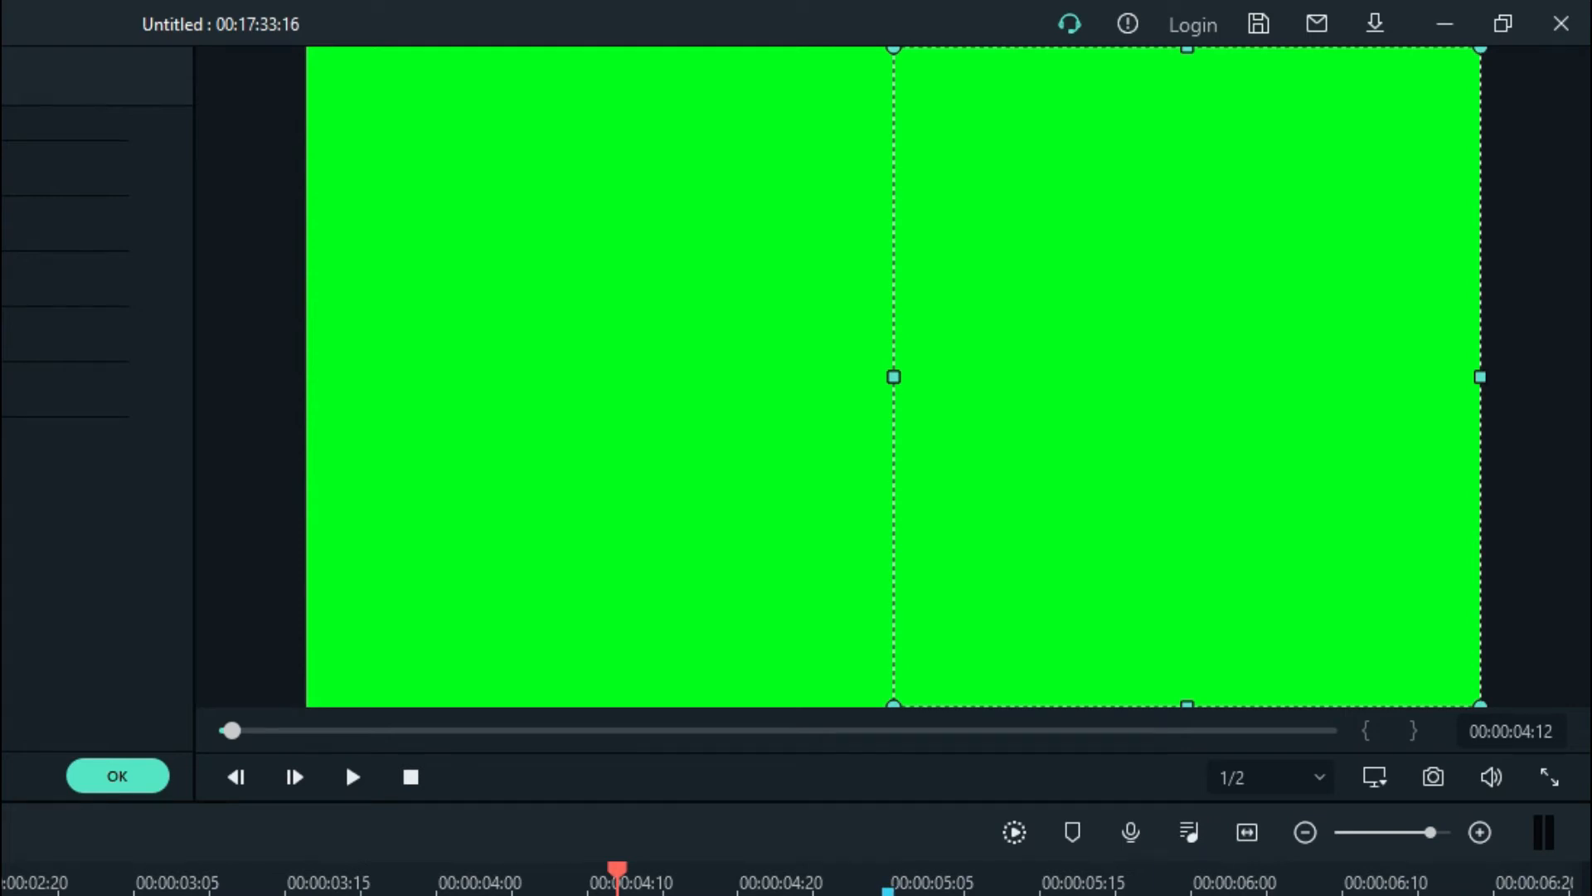
click(1068, 703)
drag(1191, 511, 1128, 526)
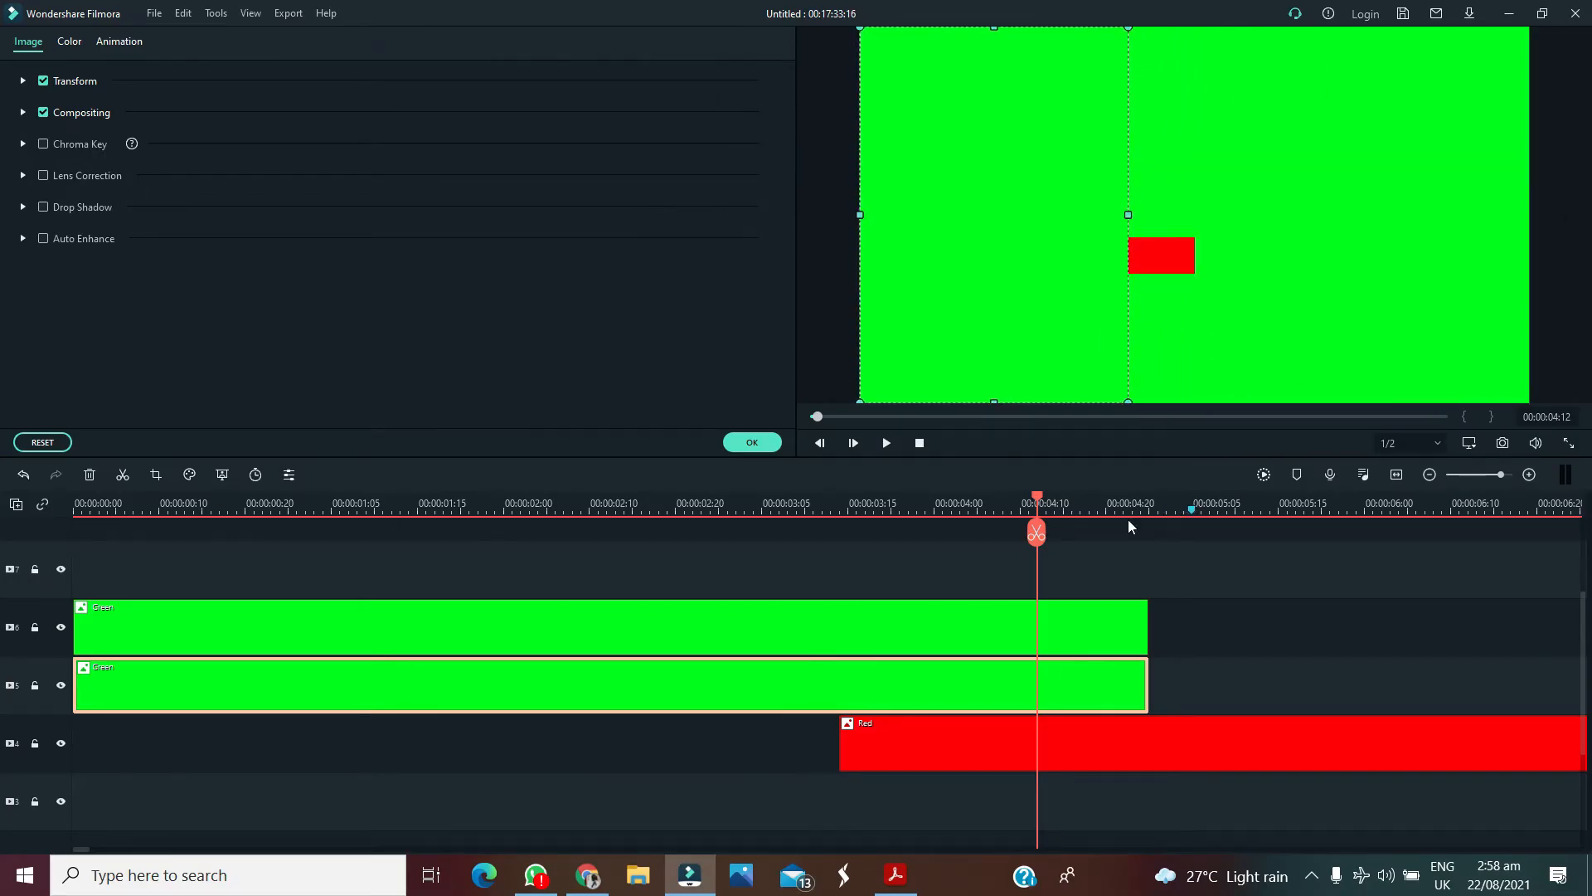
At 00:00:05:06, reduce the red bar's height from its lower edge to turn it into a thin line
click(1199, 508)
click(1225, 765)
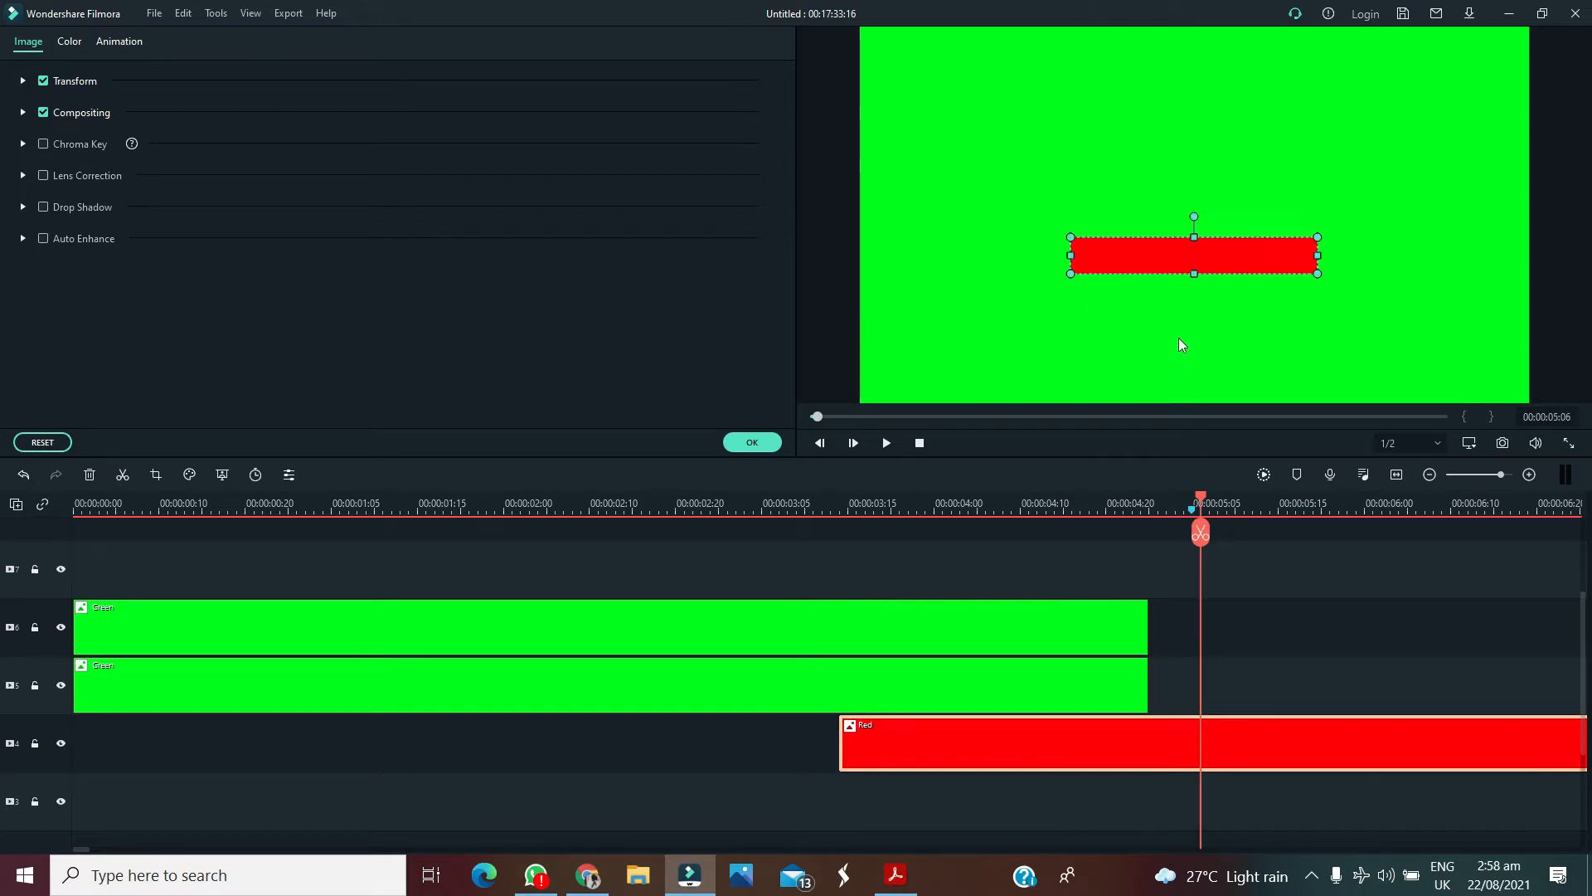
drag(1194, 274, 1194, 241)
click(1235, 579)
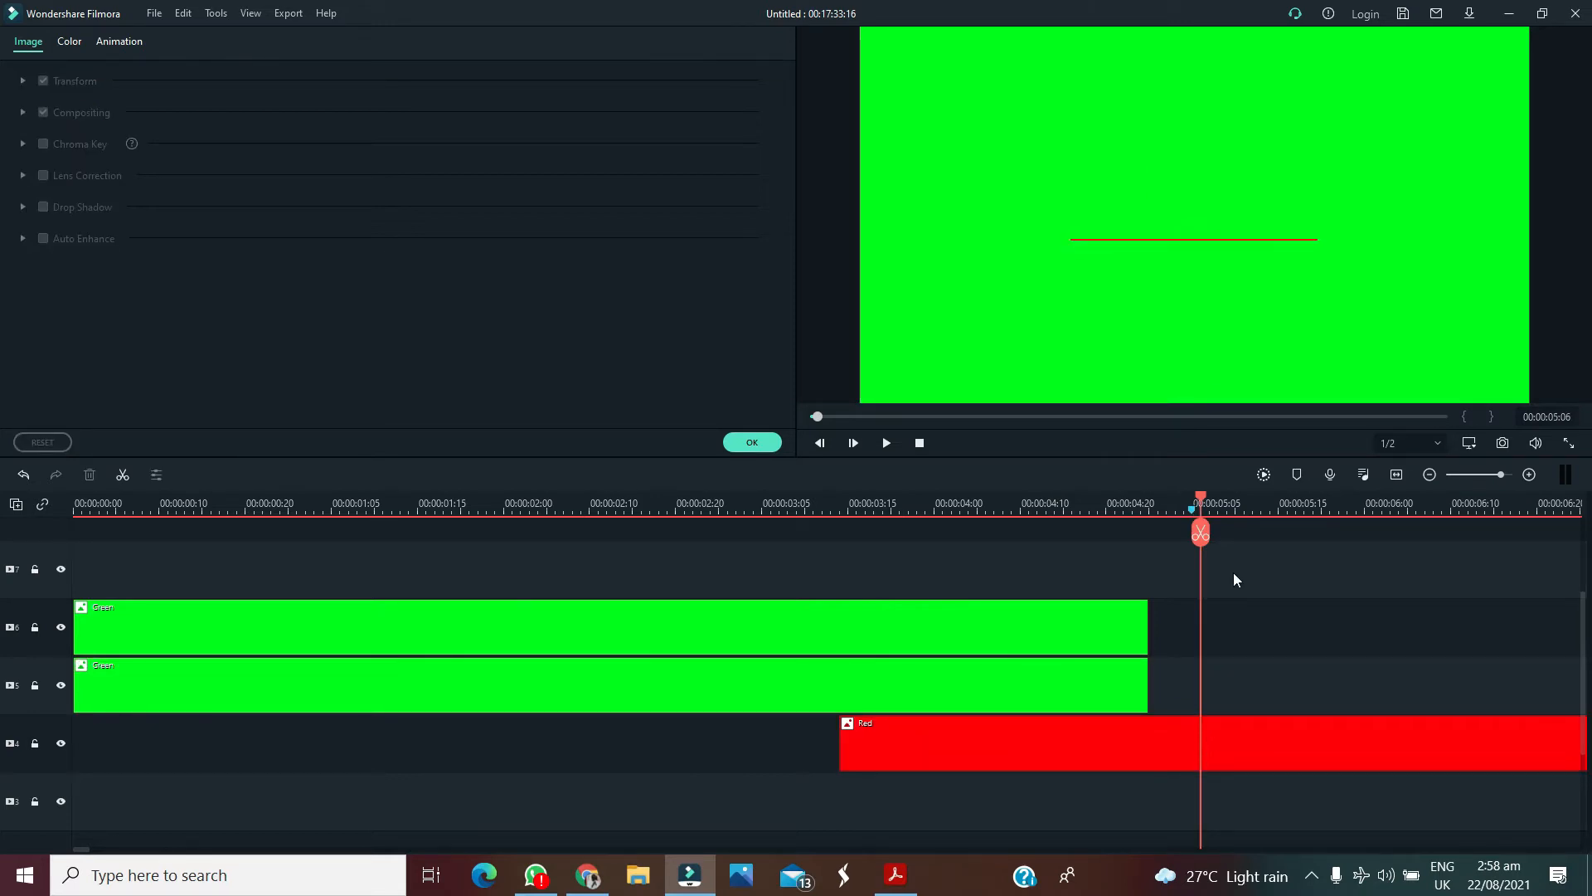
At 00:00:04:16, widen the track 5 Green clip to the centre marker so both green halves meet over the red line
click(1073, 516)
drag(1126, 215, 986, 308)
drag(1116, 329, 1182, 453)
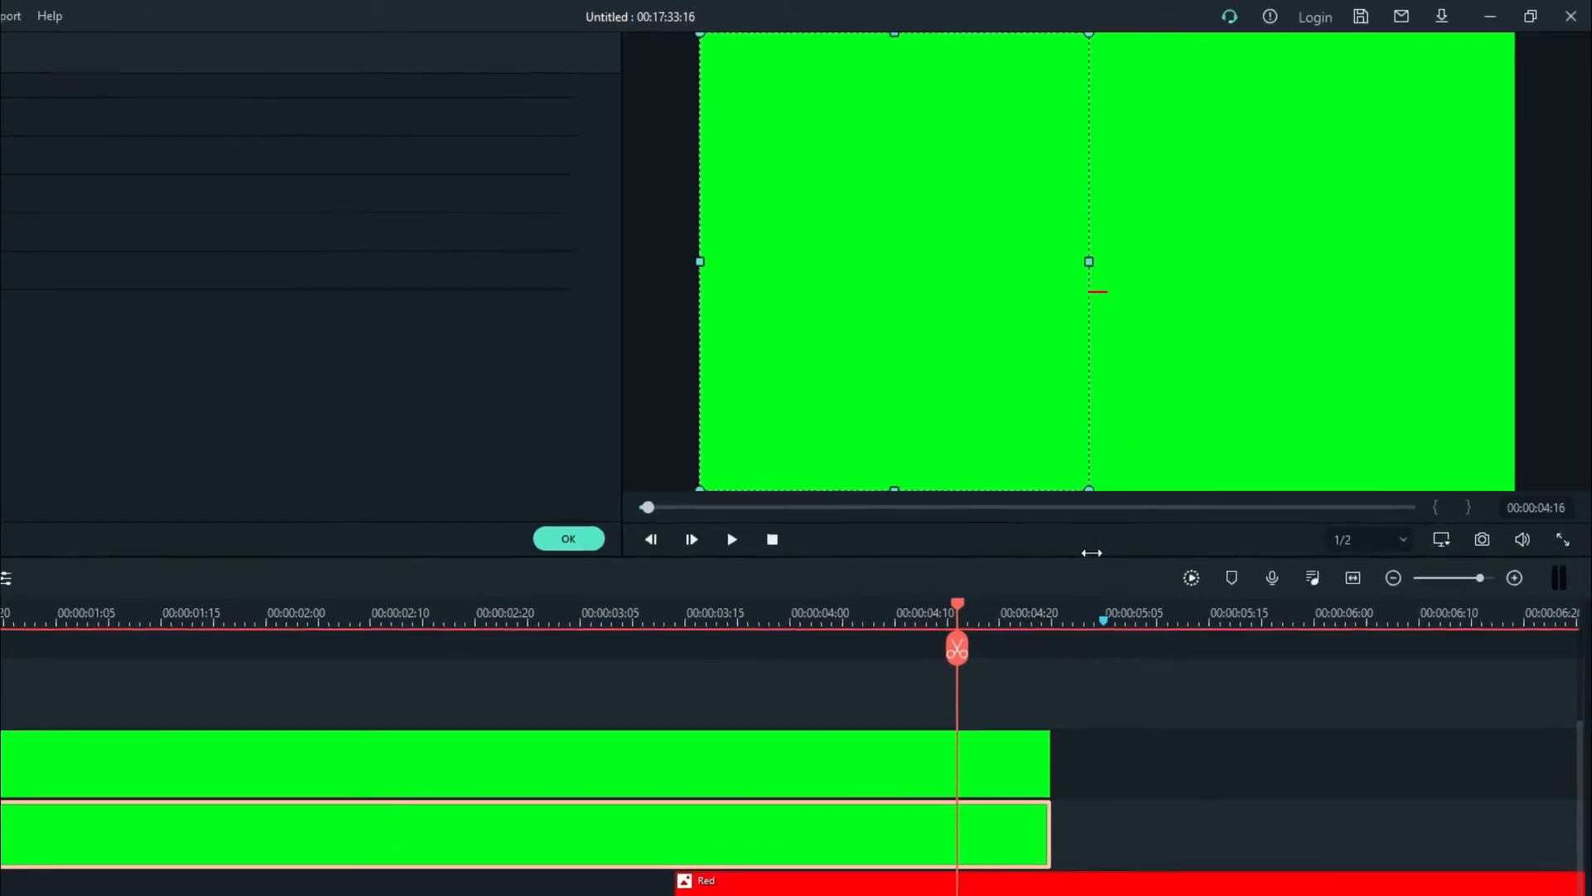
drag(1091, 553, 1102, 624)
drag(898, 881, 900, 771)
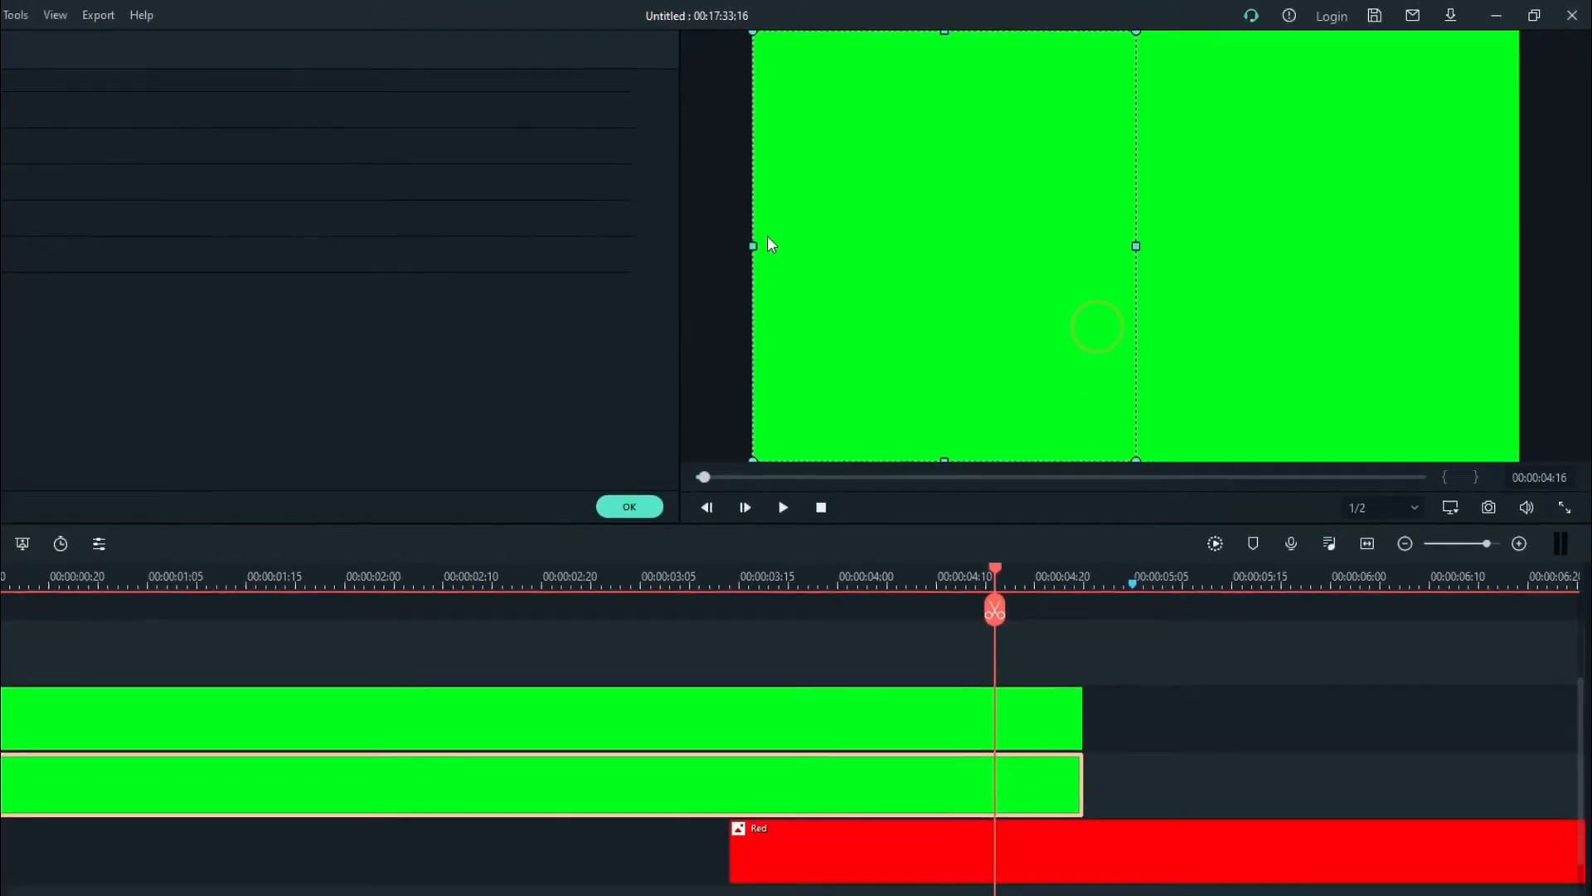
Select the Green clip covering the frame's left half and open its Transform settings
click(1283, 265)
click(1076, 273)
click(1266, 265)
click(1168, 237)
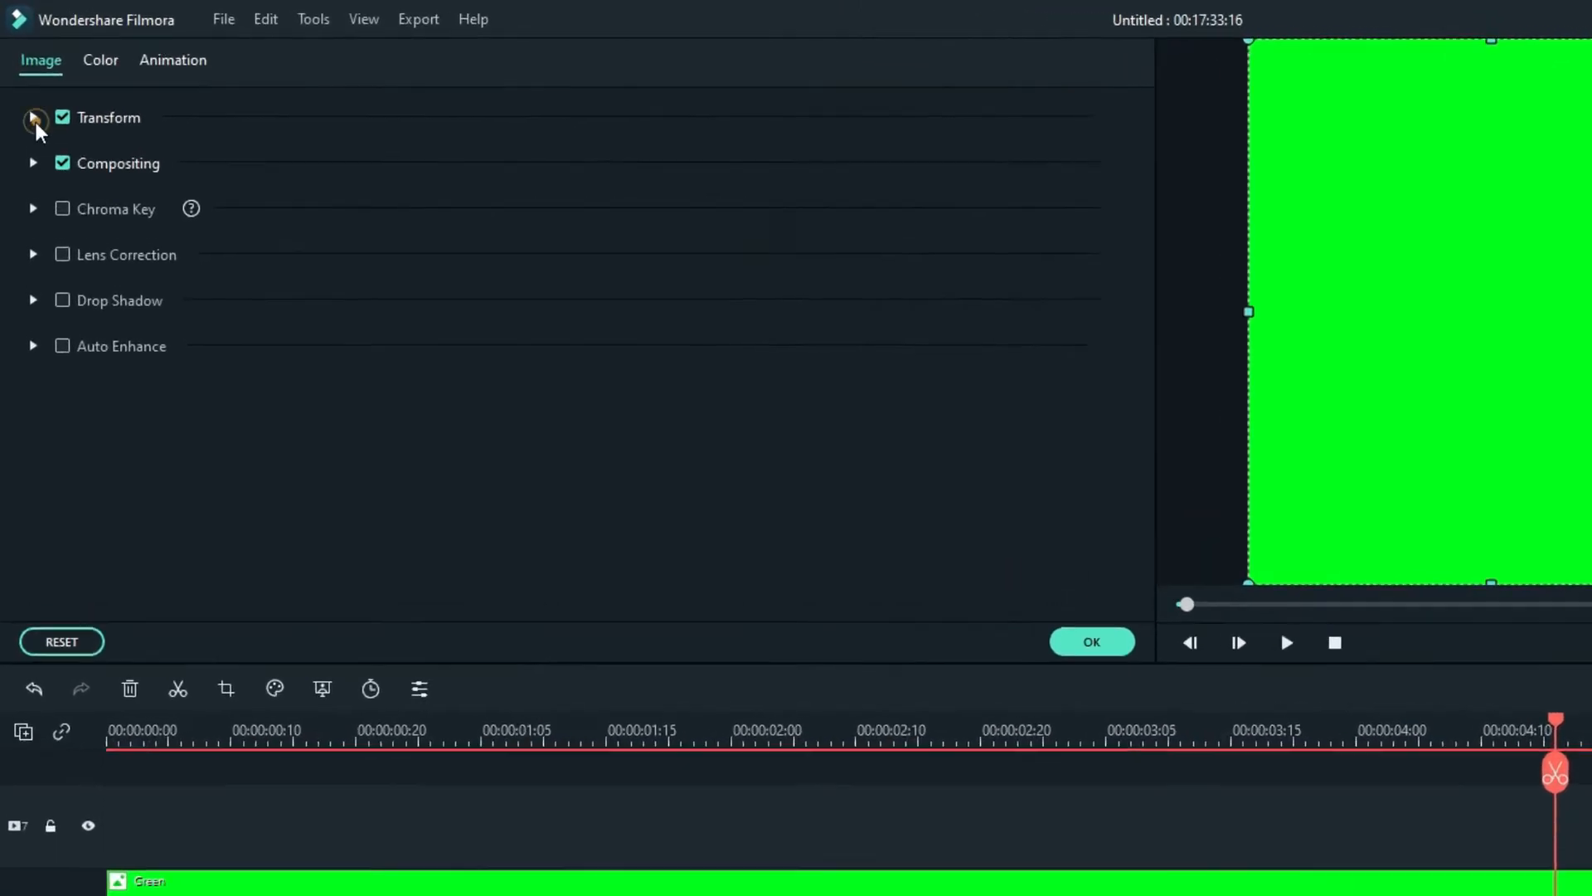
click(34, 120)
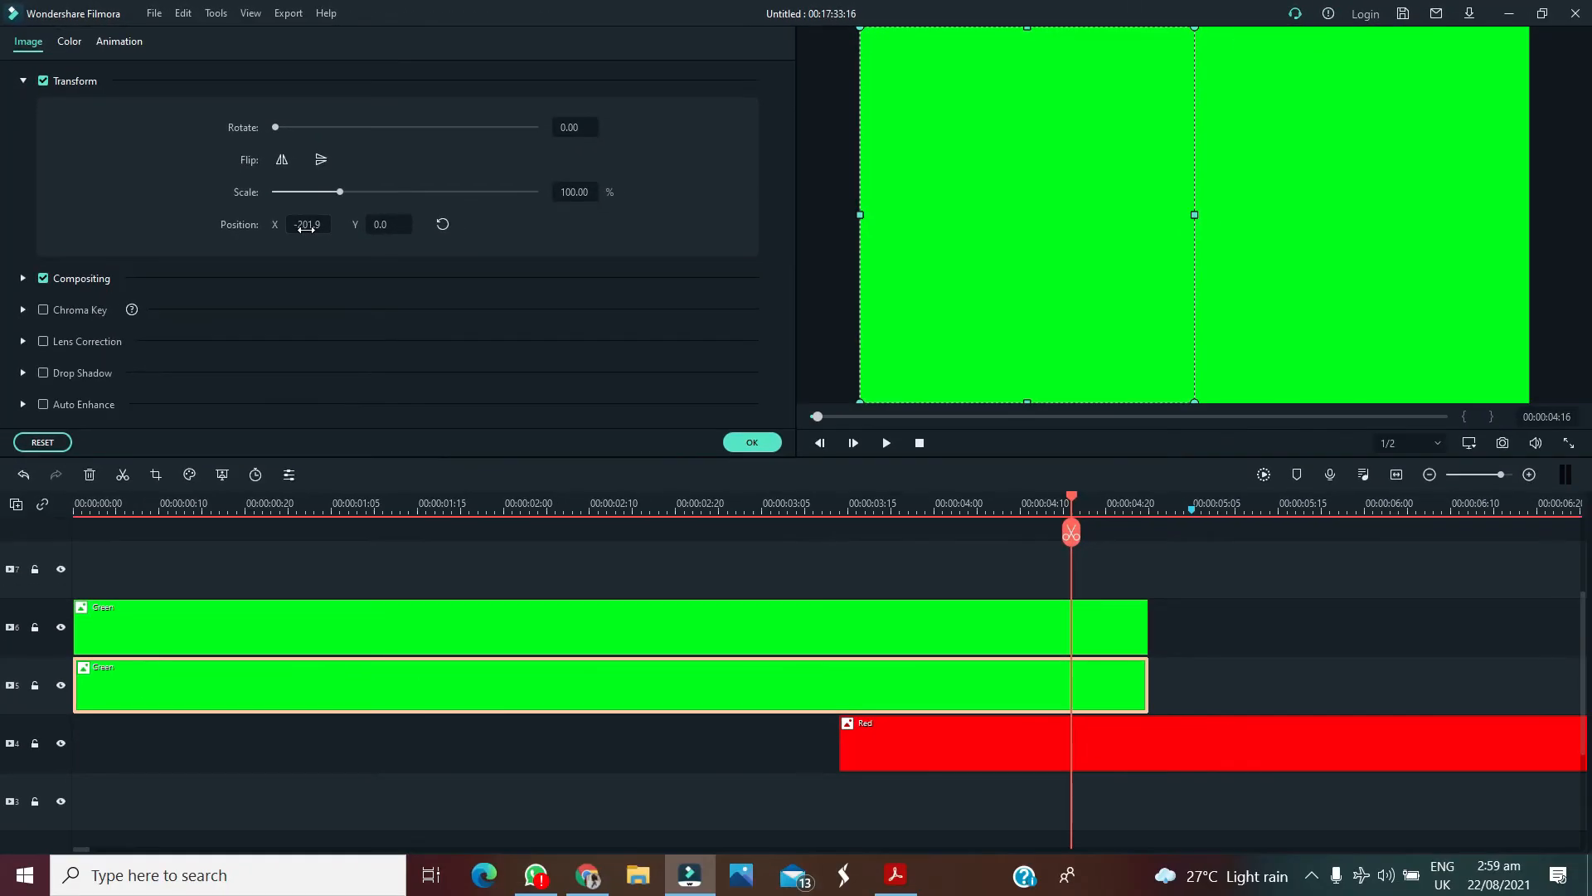
Examine the Transform positions and frame areas of the two Green clips by selecting the right and left halves in turn
click(1231, 207)
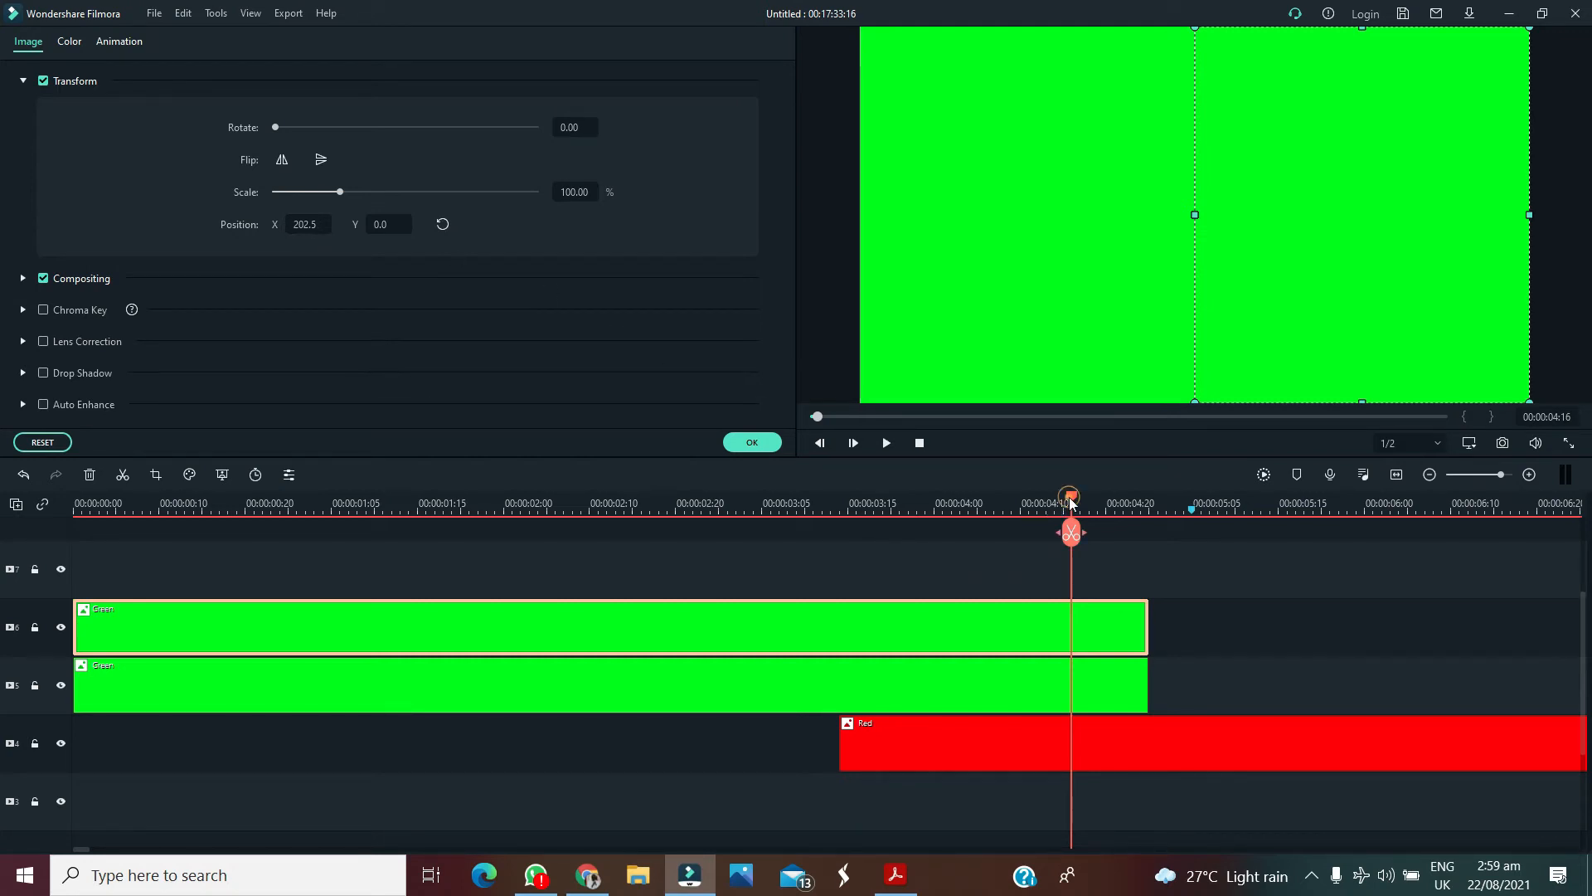
mouse_move(1070, 502)
mouse_down()
mouse_move(1009, 504)
mouse_move(1098, 507)
mouse_up()
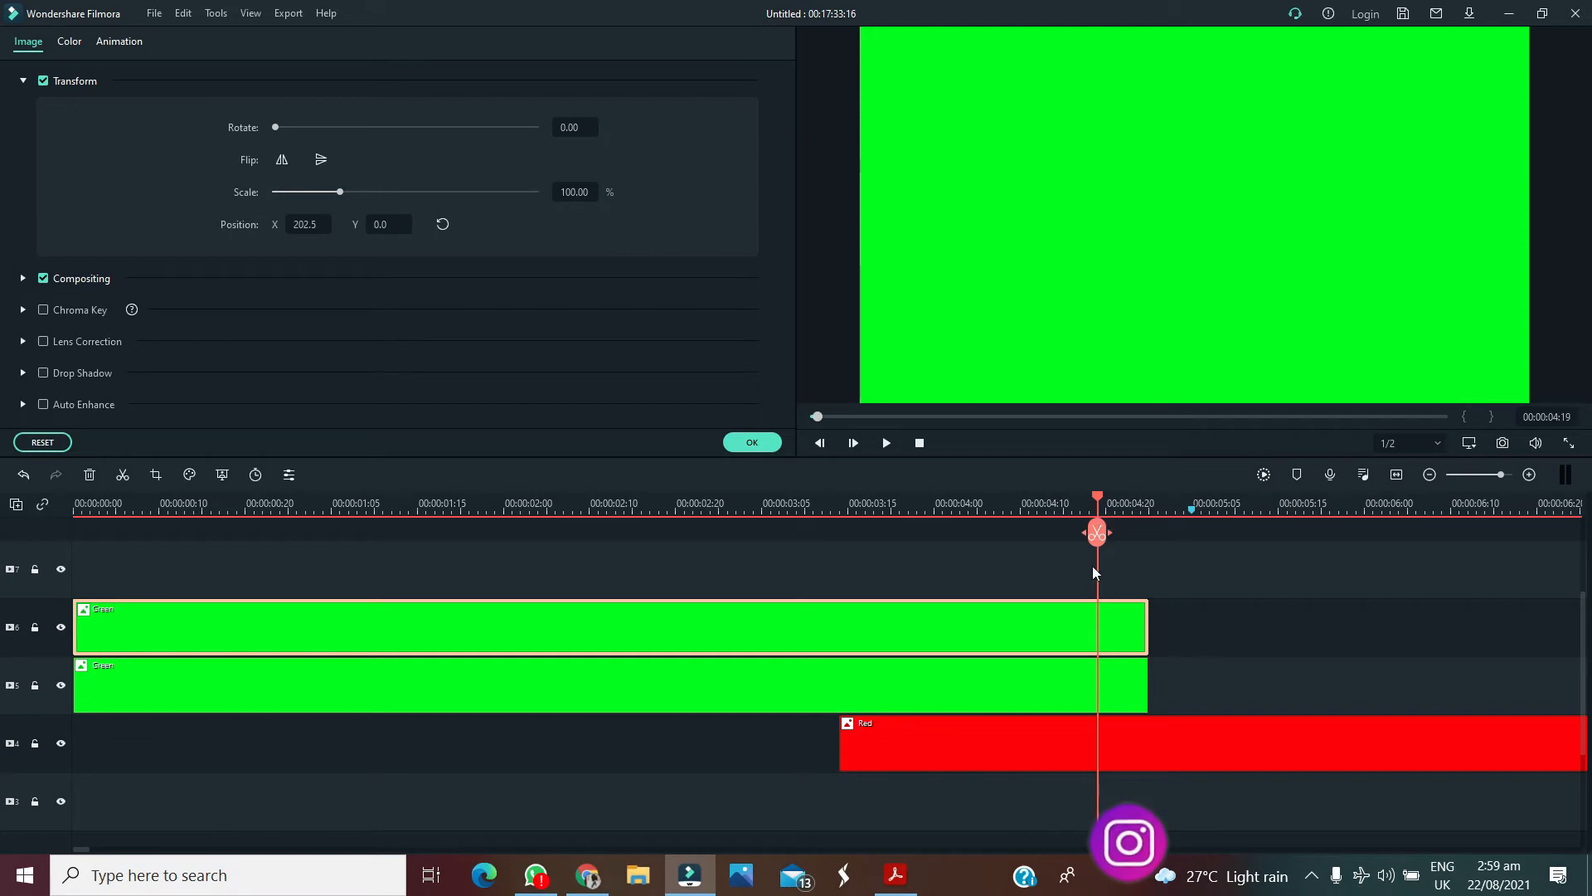
click(1051, 692)
click(1055, 581)
click(1050, 630)
click(1038, 678)
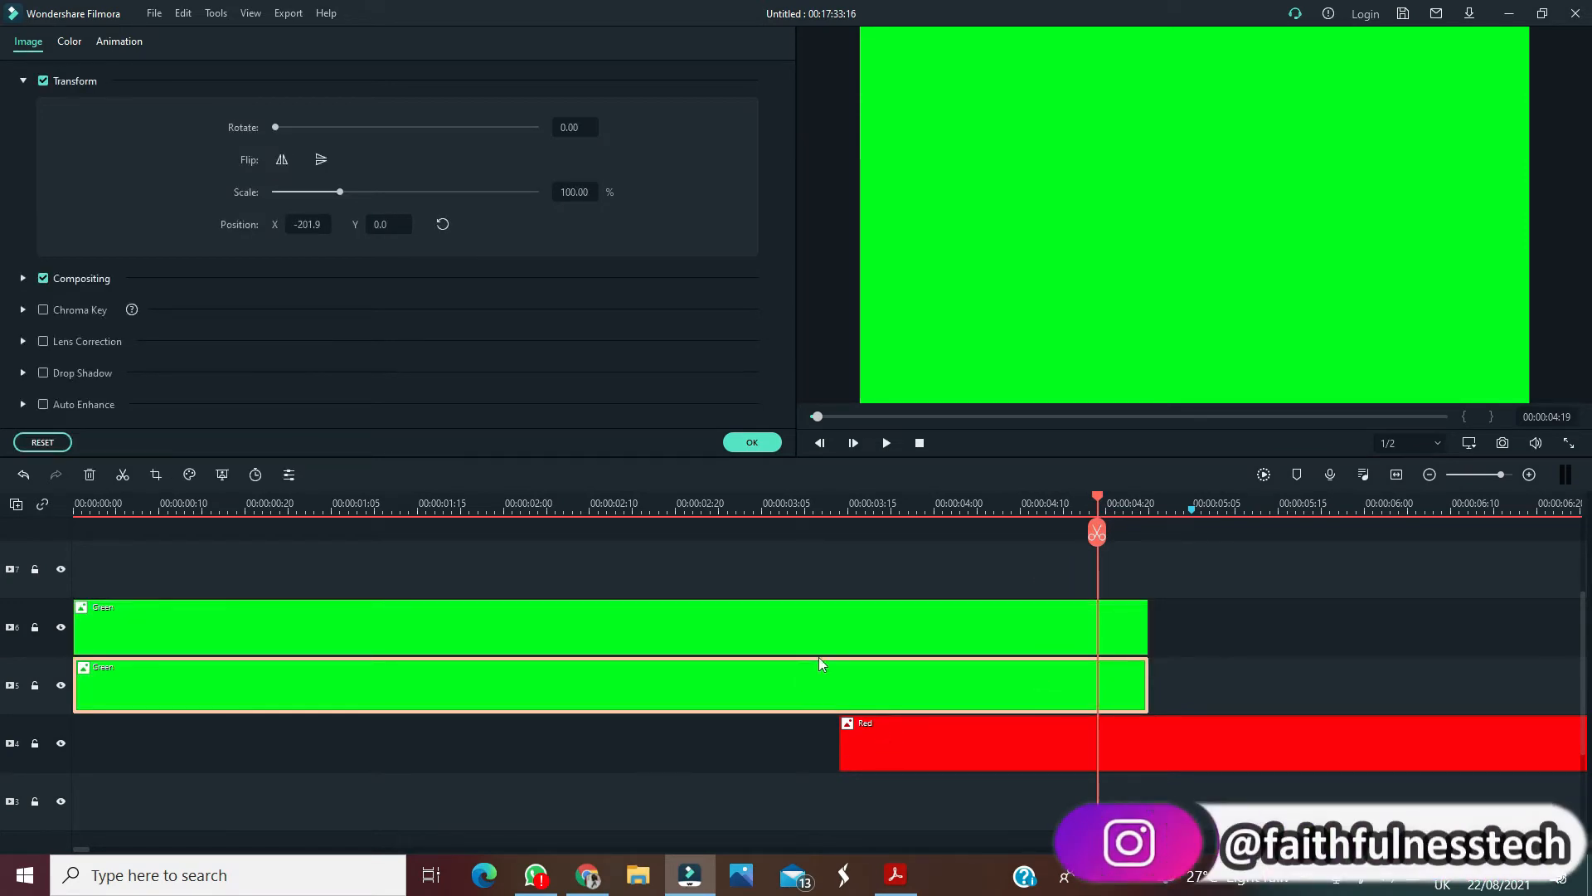
click(994, 631)
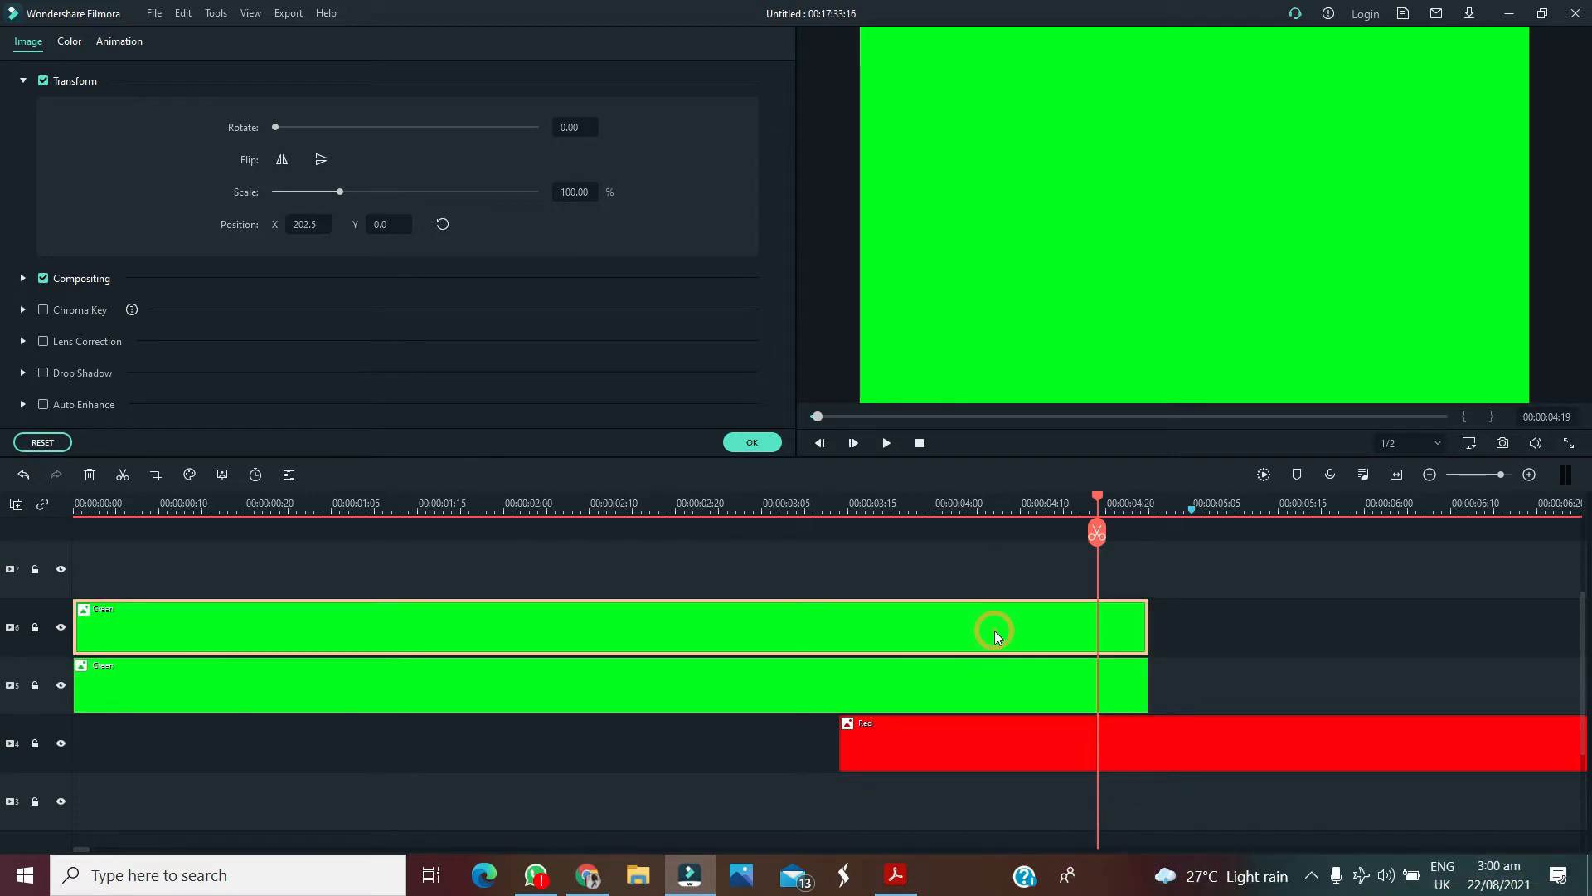
click(994, 690)
click(1074, 628)
click(1054, 686)
click(1054, 626)
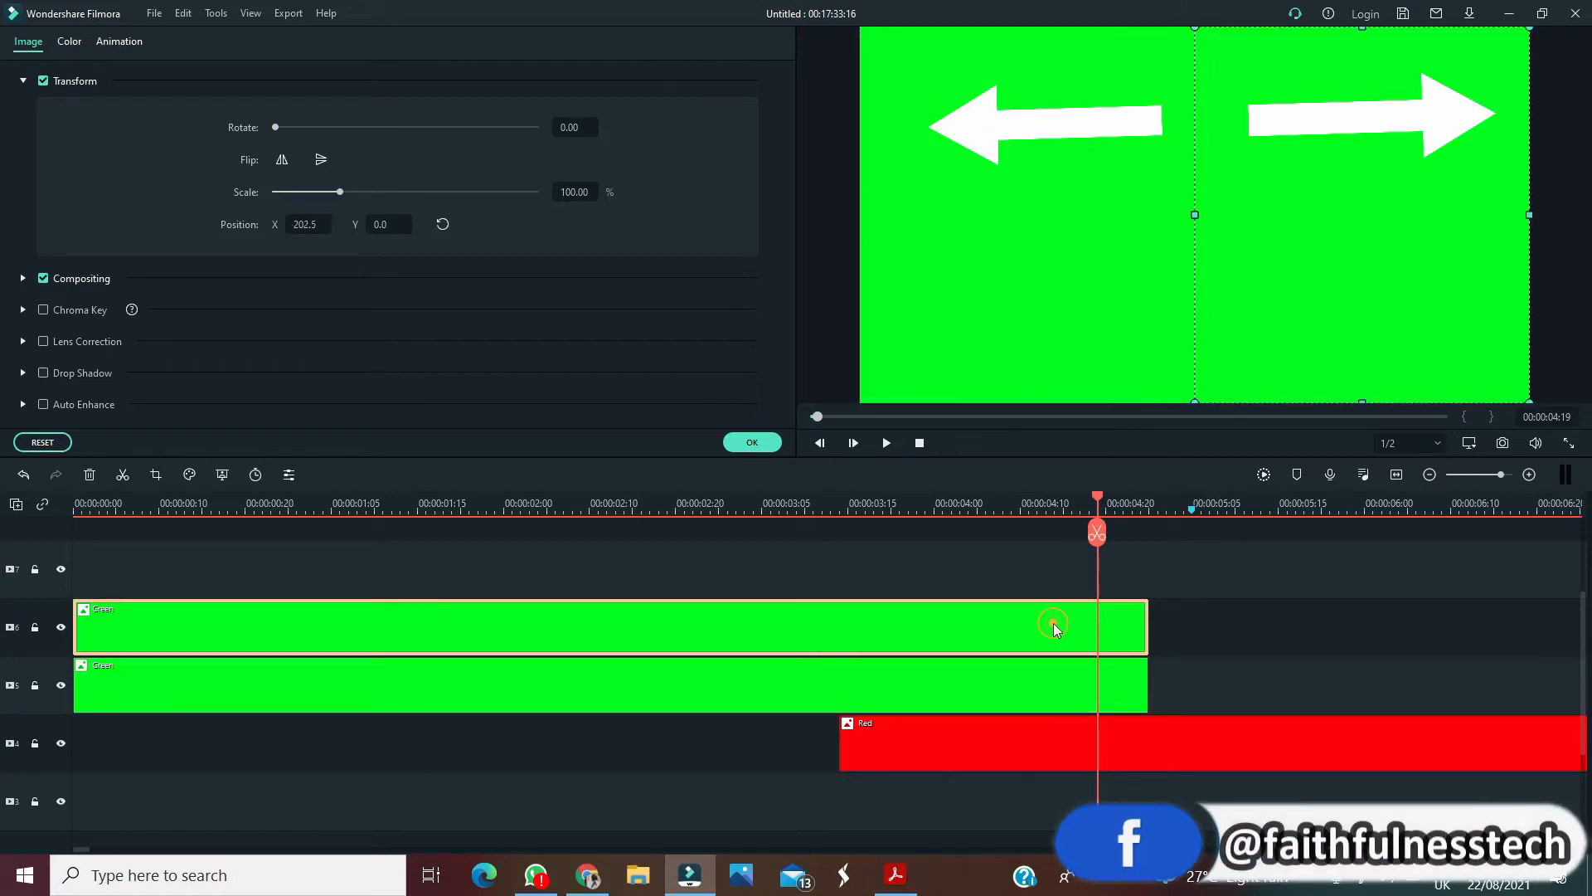
At 00:00:03:14, add a custom animation keyframe to both the track 6 and track 5 Green clips
click(840, 511)
click(839, 509)
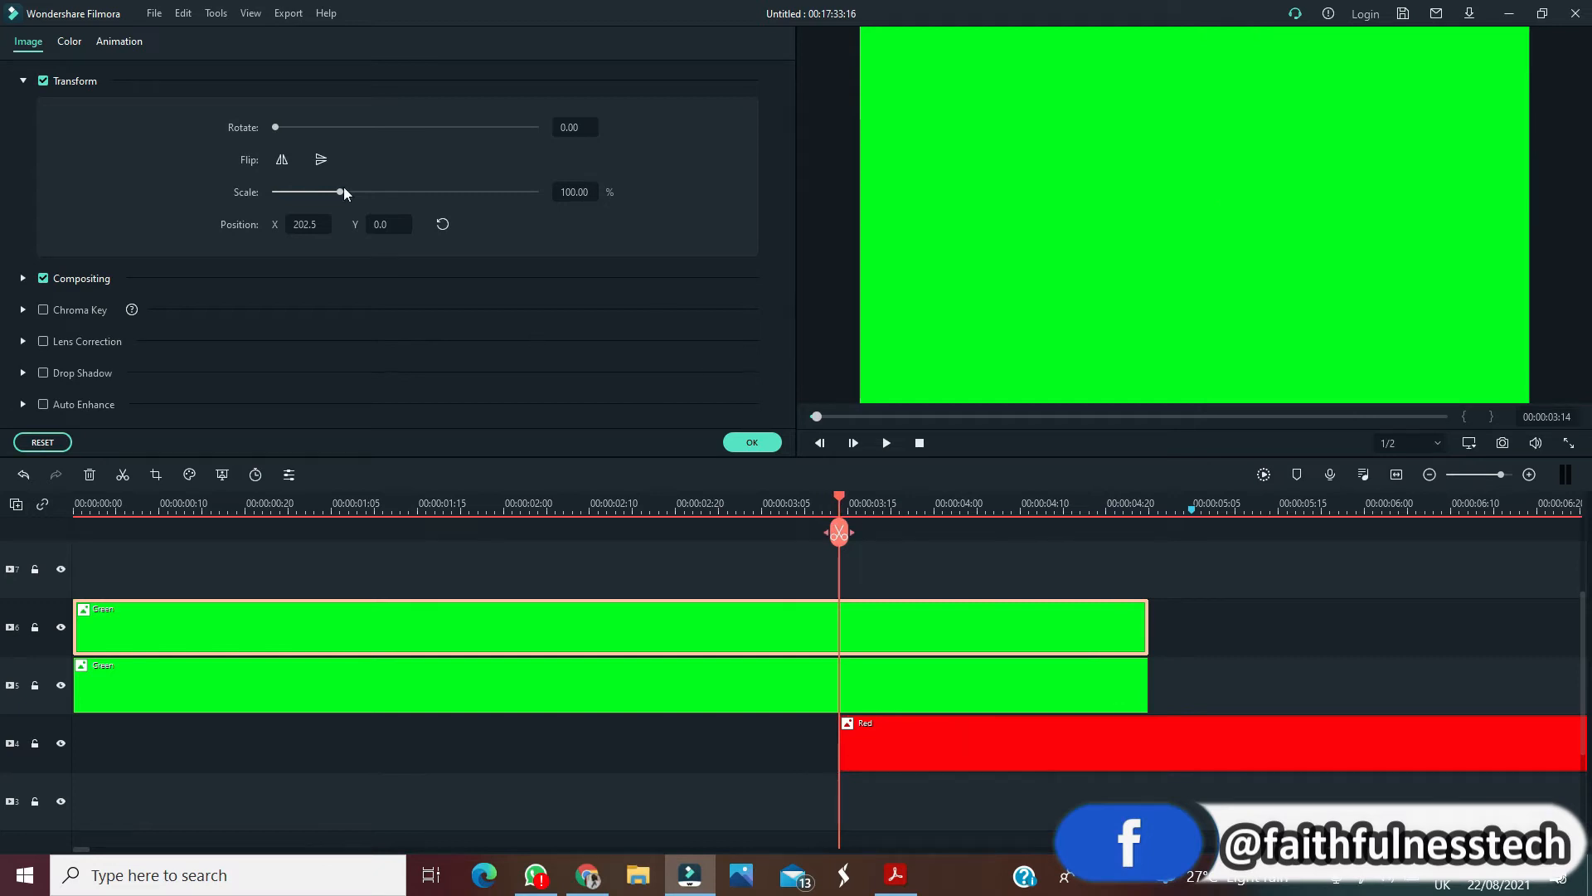
click(136, 39)
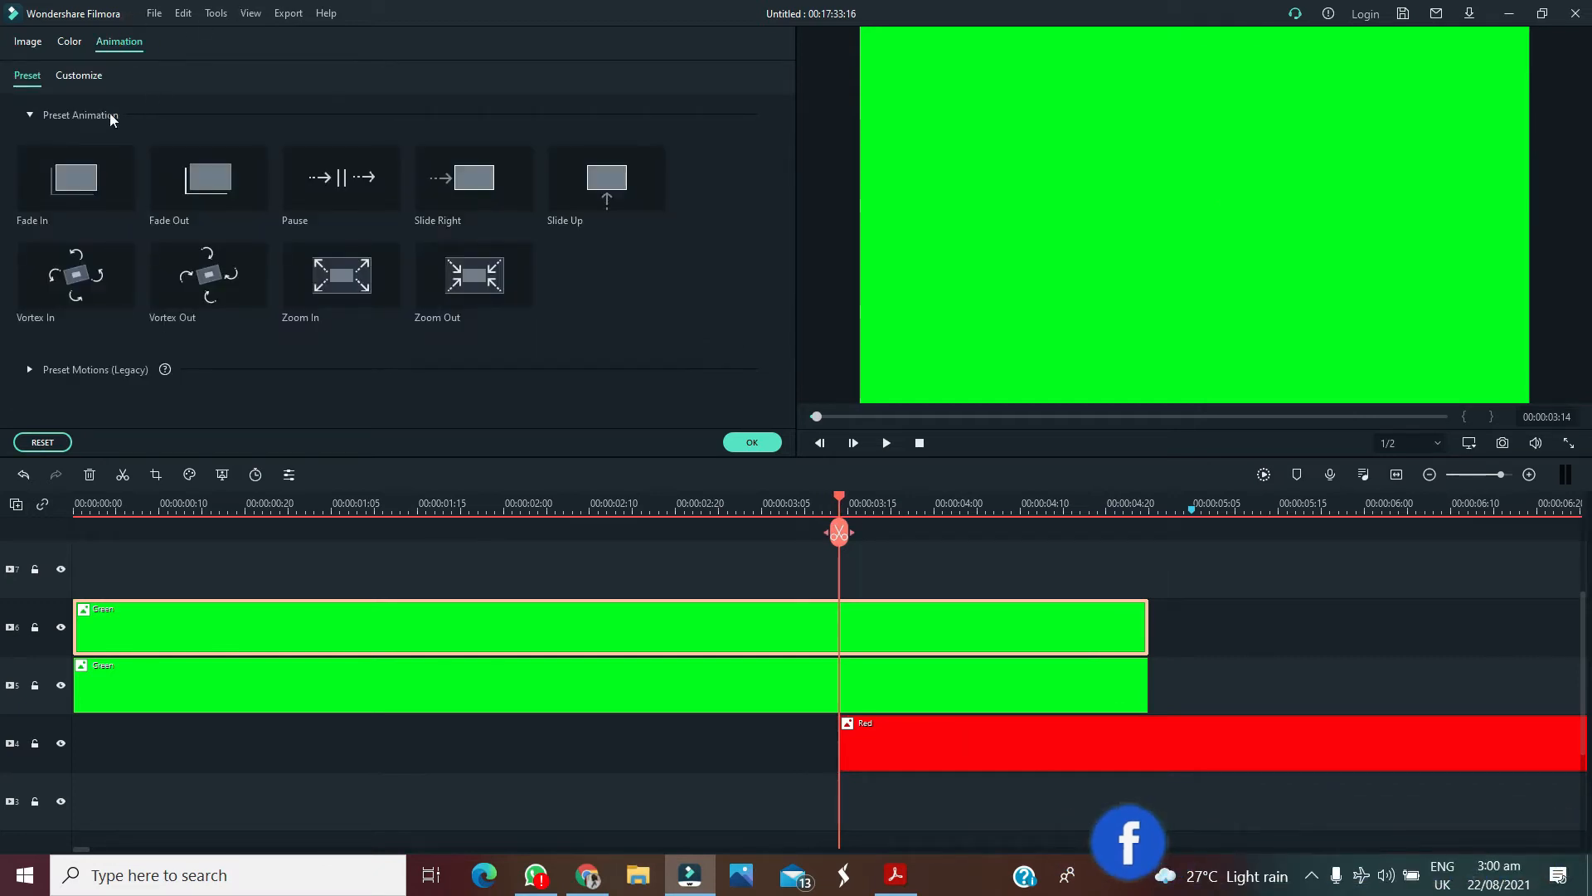
click(87, 76)
click(304, 138)
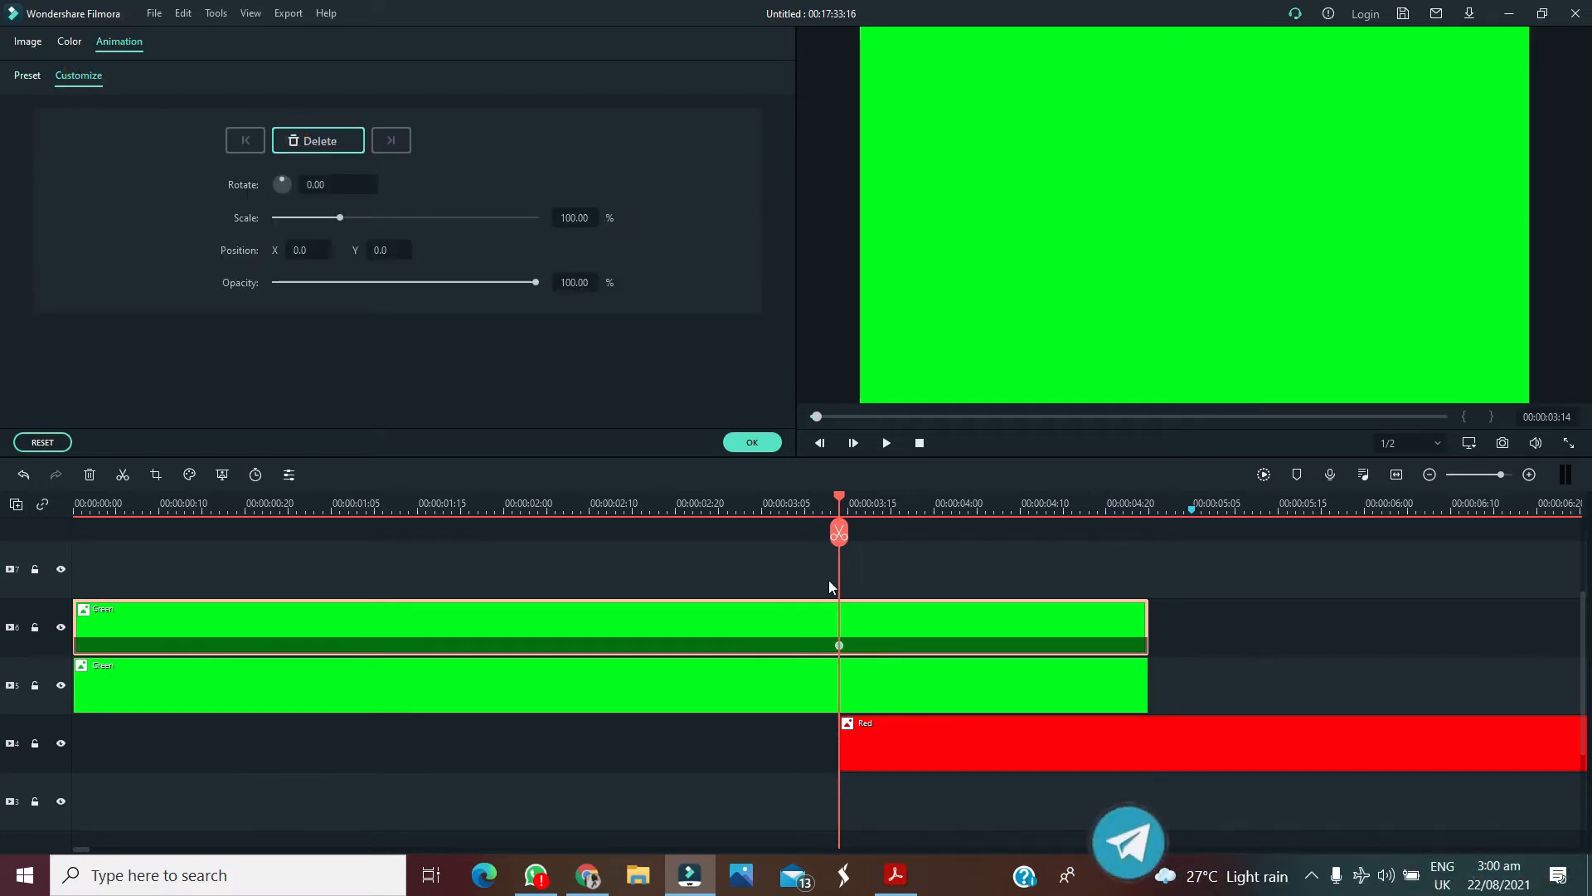
click(871, 669)
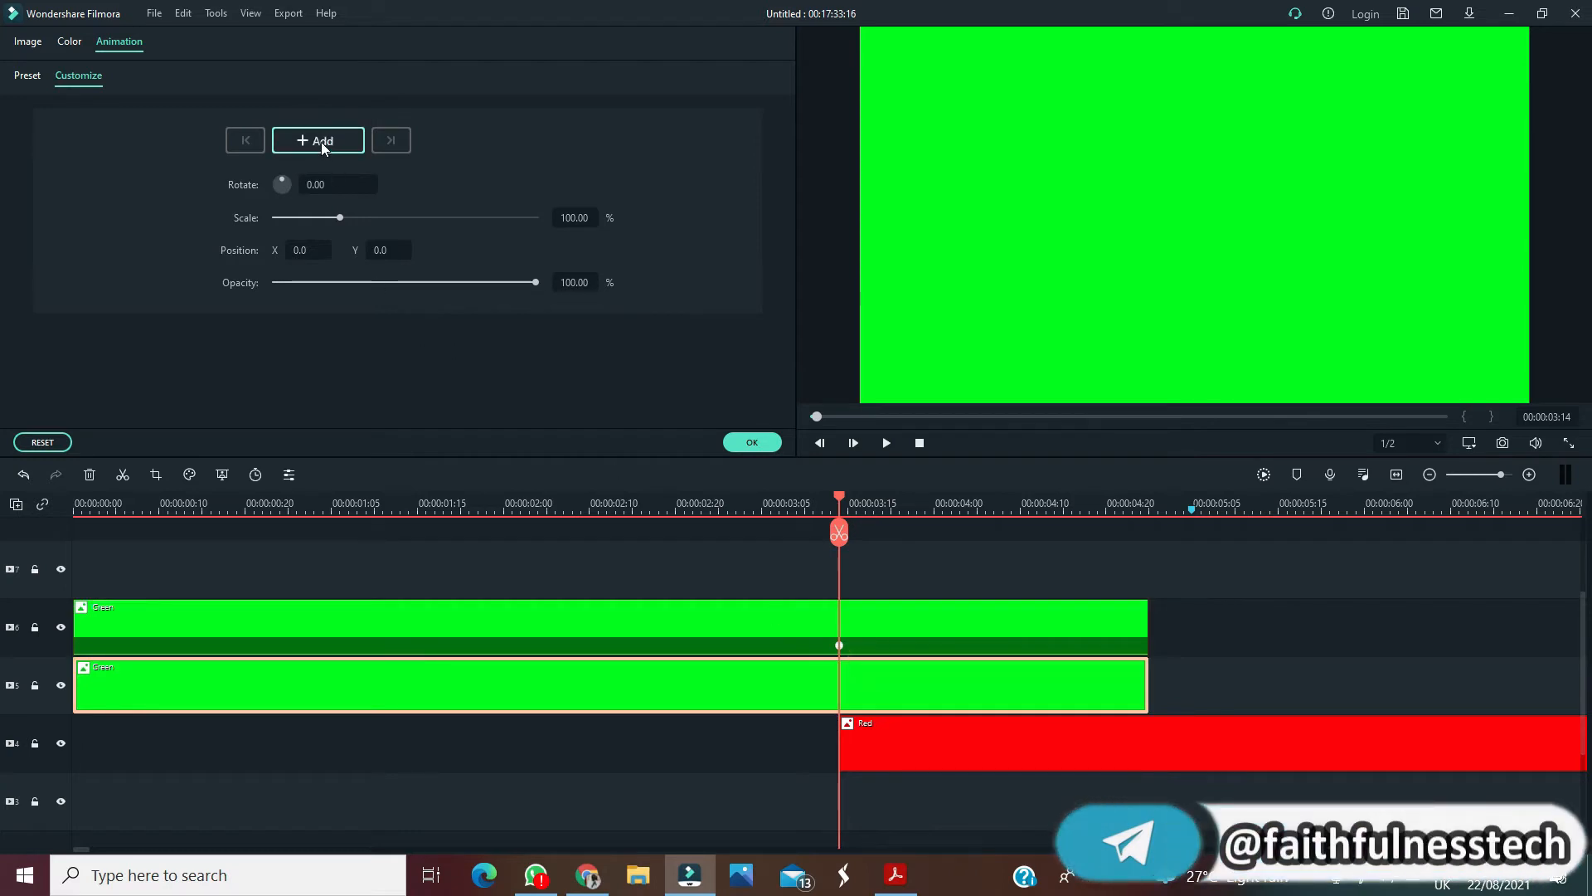
click(324, 148)
At 00:00:04:05, keyframe both Green halves sliding out of the frame, the right half to X 403.4 and the left half to X -403.4
click(976, 511)
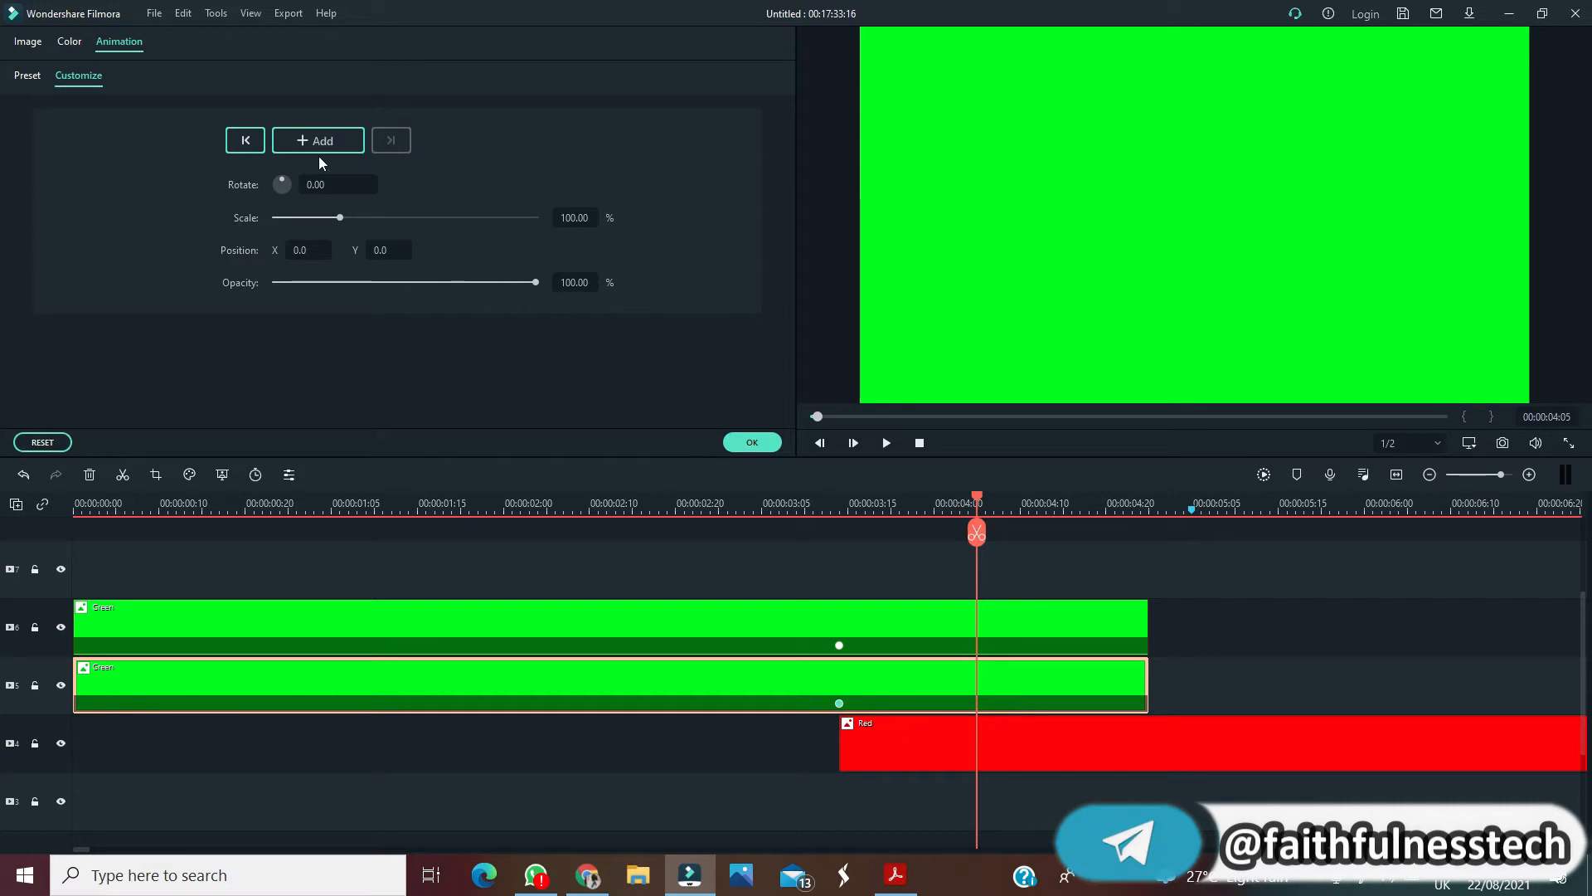
click(899, 614)
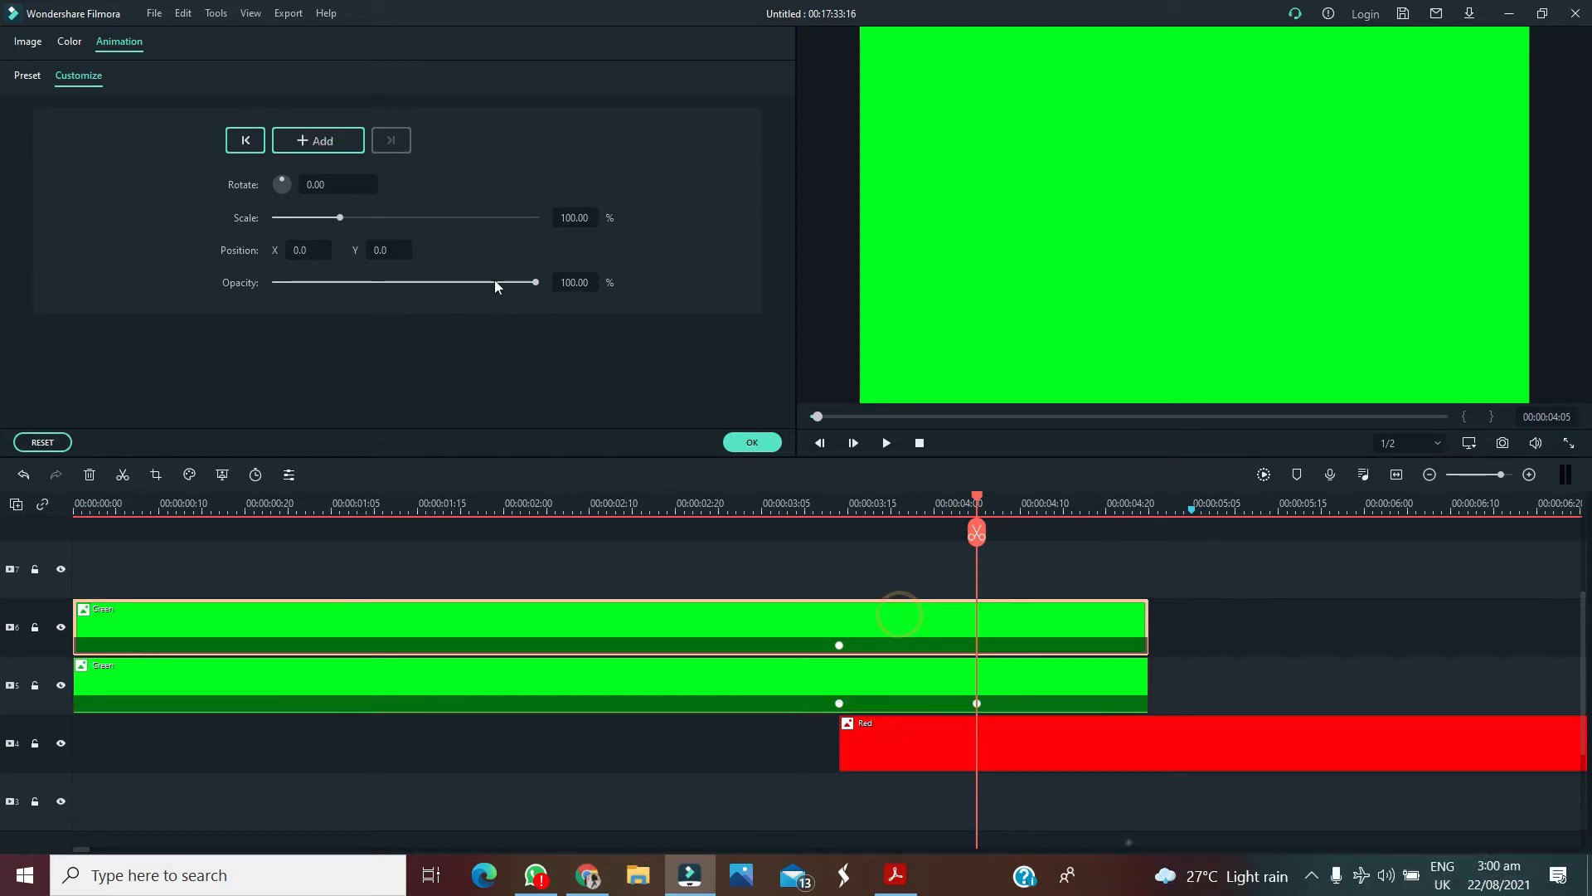
click(884, 630)
drag(1276, 256, 1580, 266)
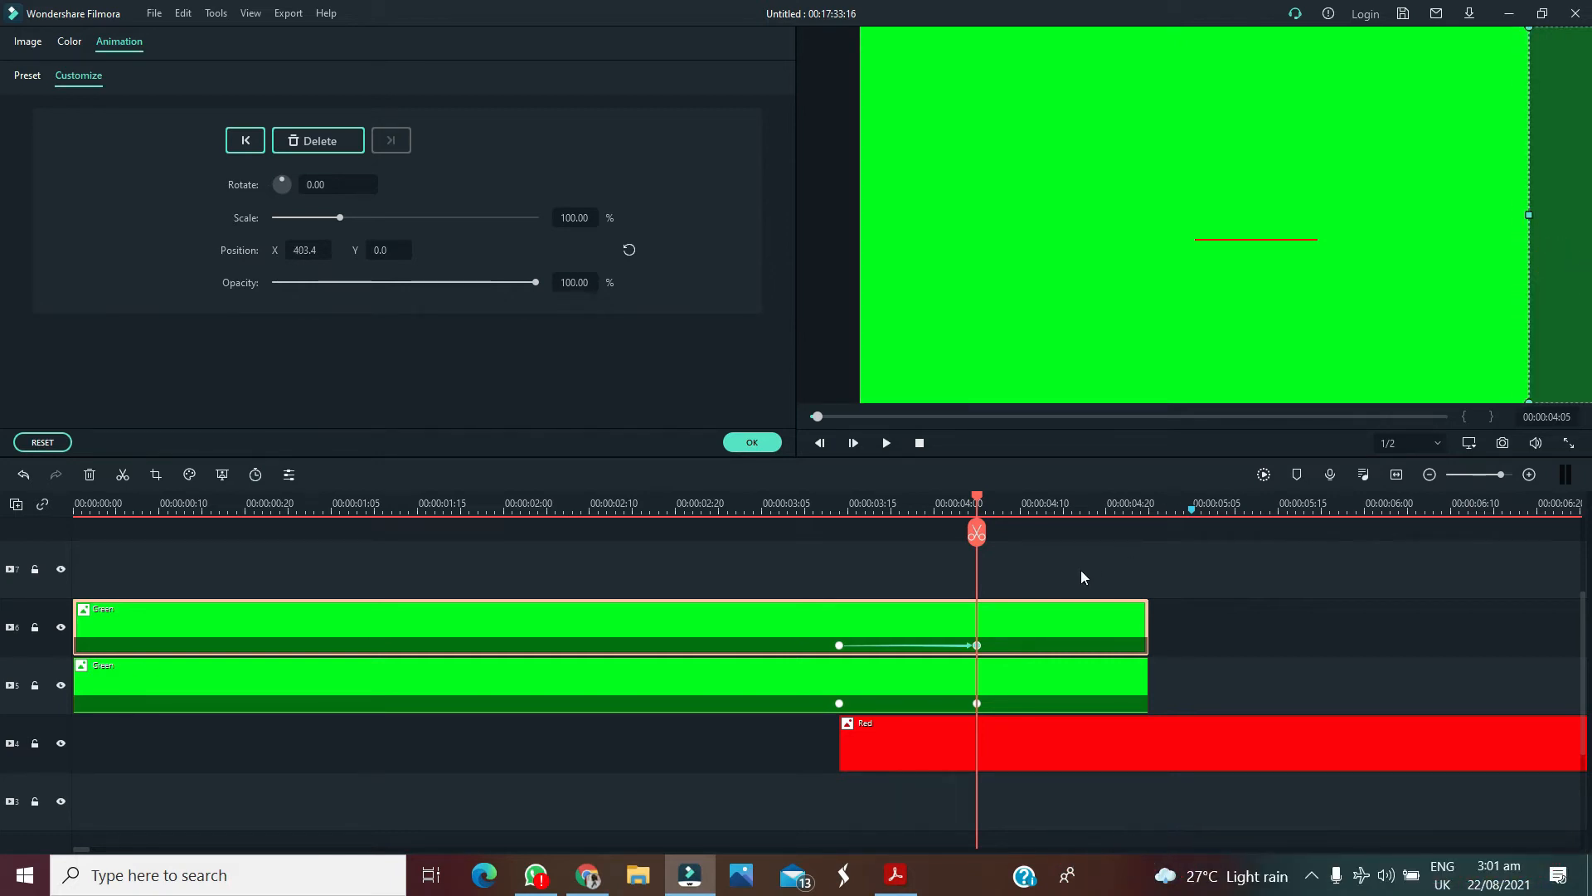
click(942, 680)
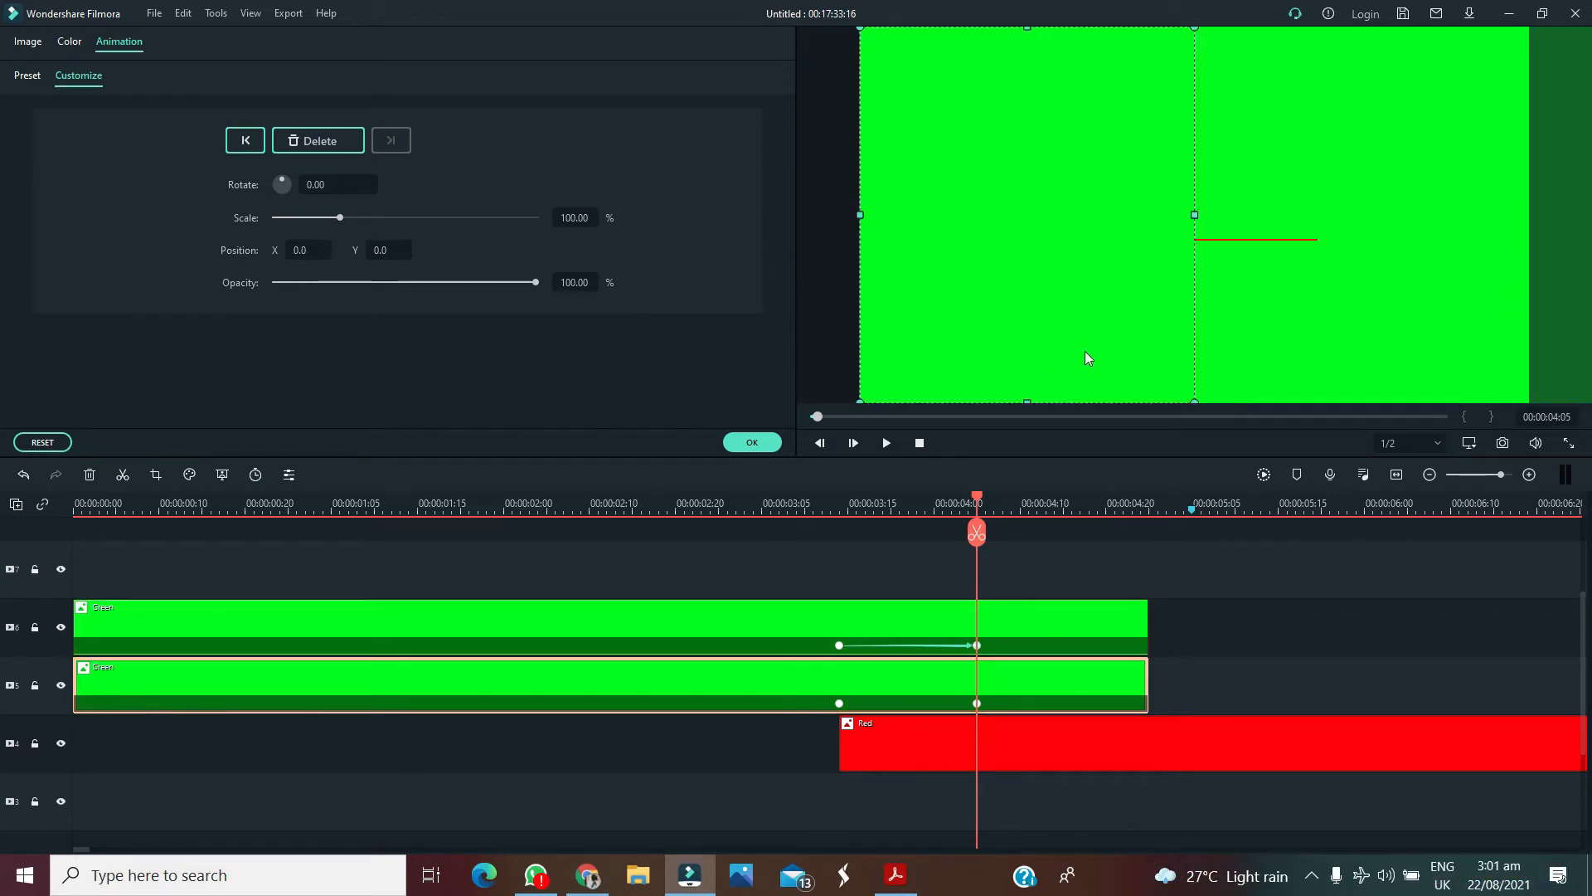
drag(1087, 357, 756, 349)
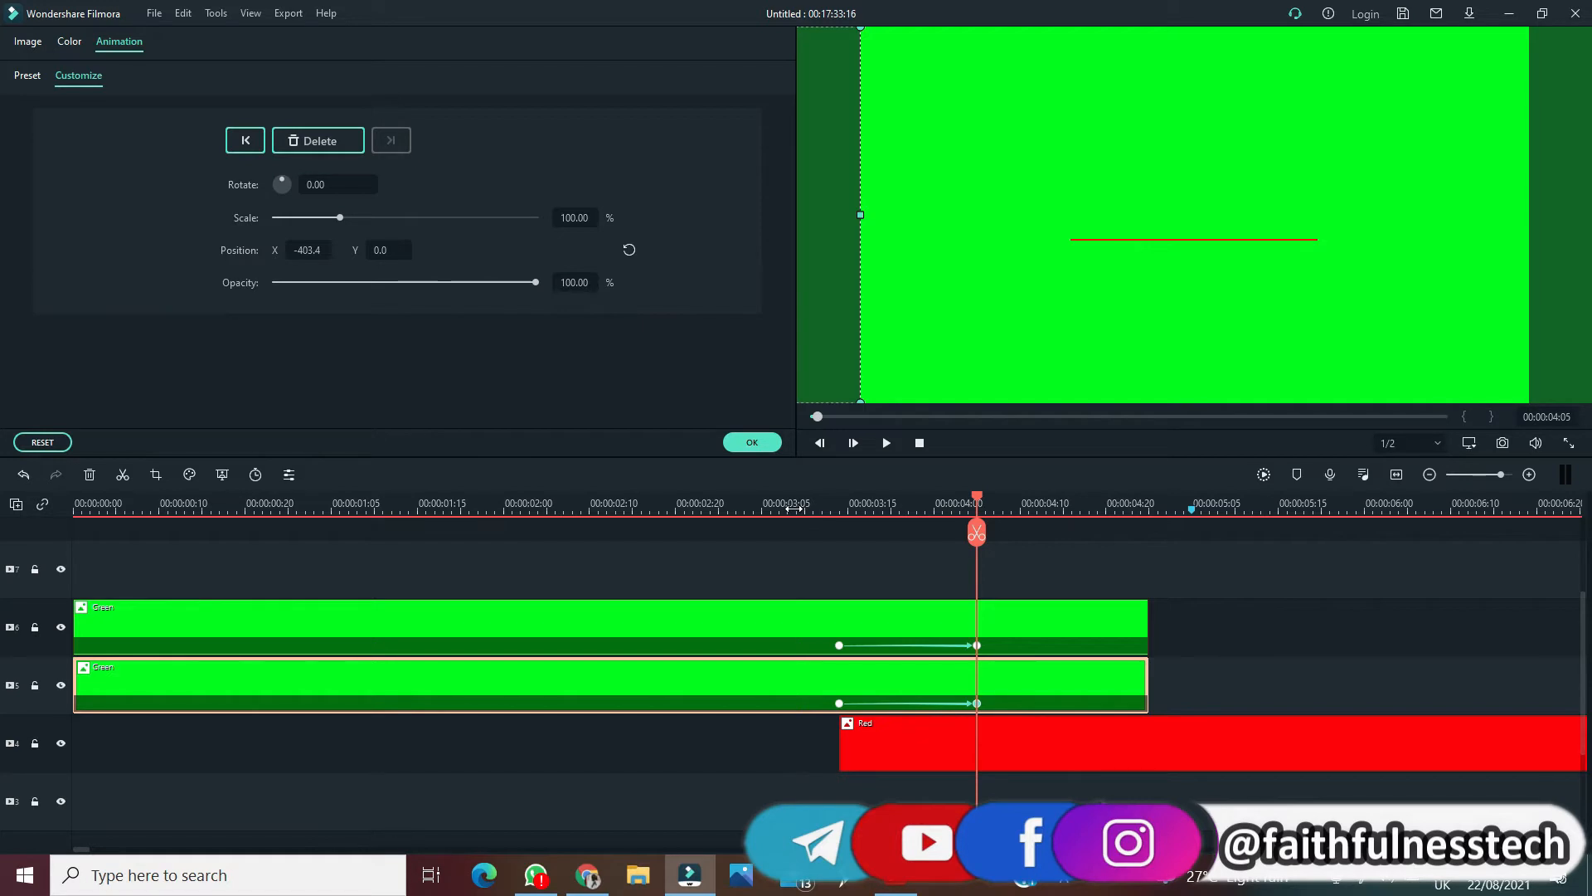
Move the end keyframes of both Green clips to about 00:00:04:15 and play back the red line's reveal
click(977, 645)
drag(976, 645, 1067, 653)
drag(986, 704, 1060, 707)
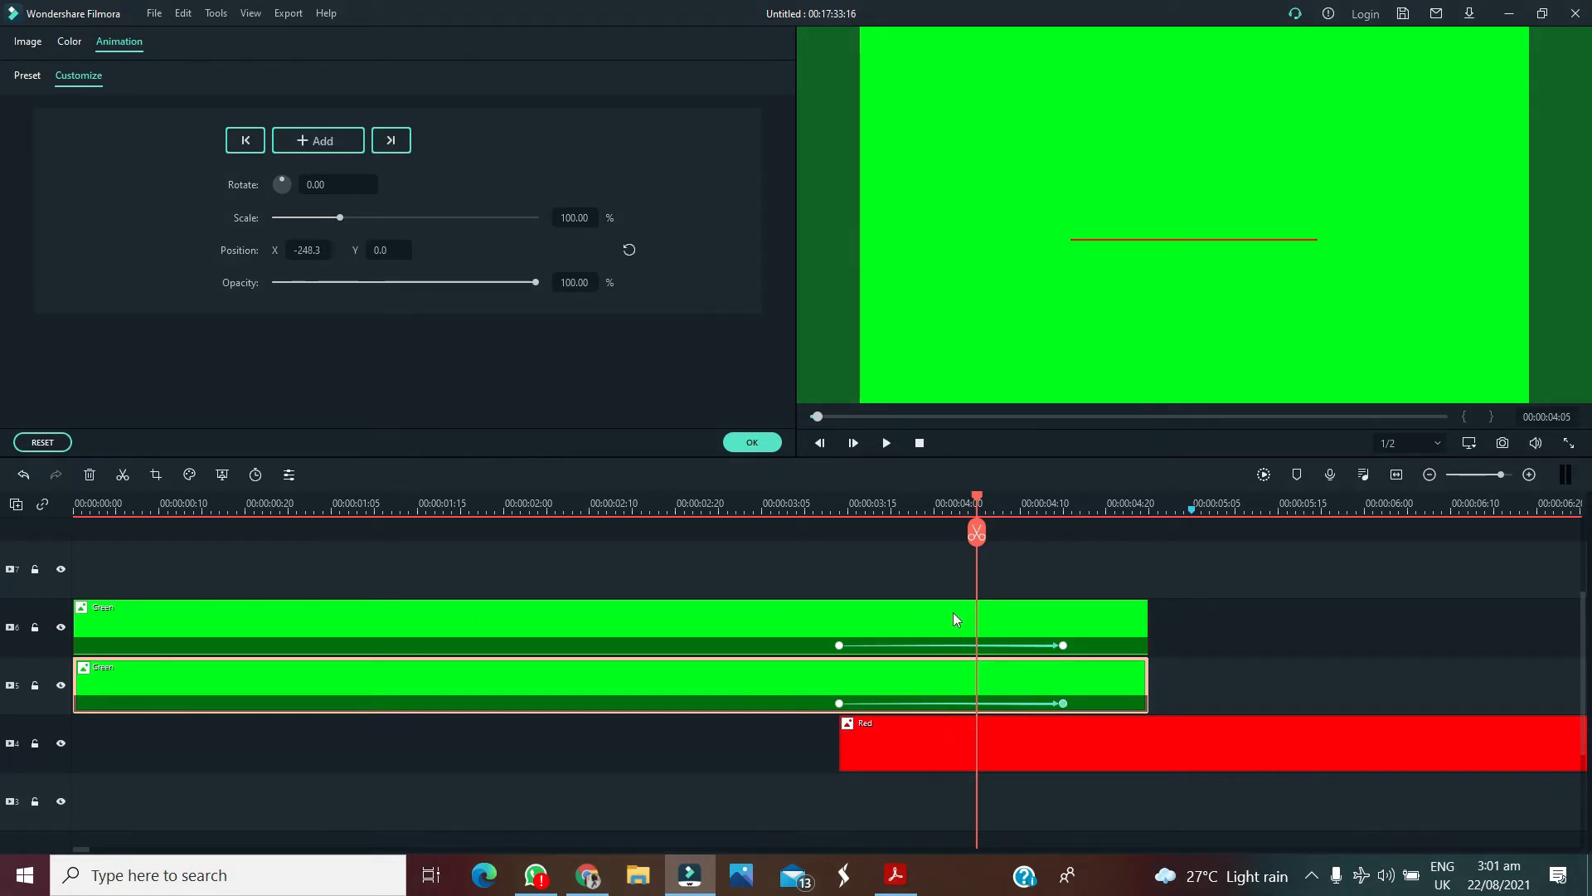
click(772, 501)
key(space)
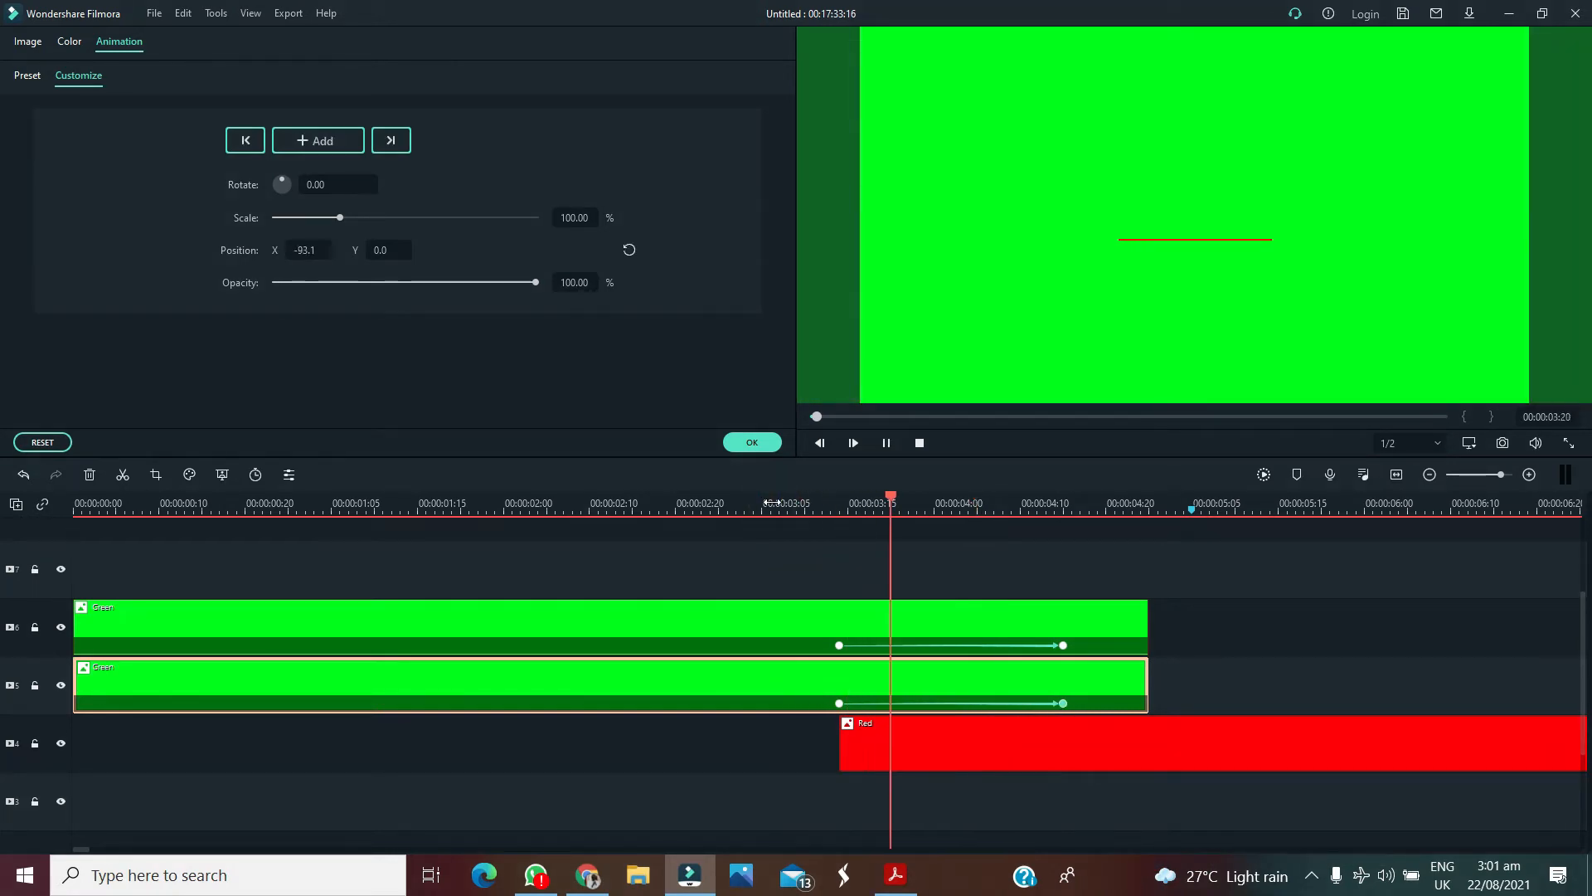
key(space)
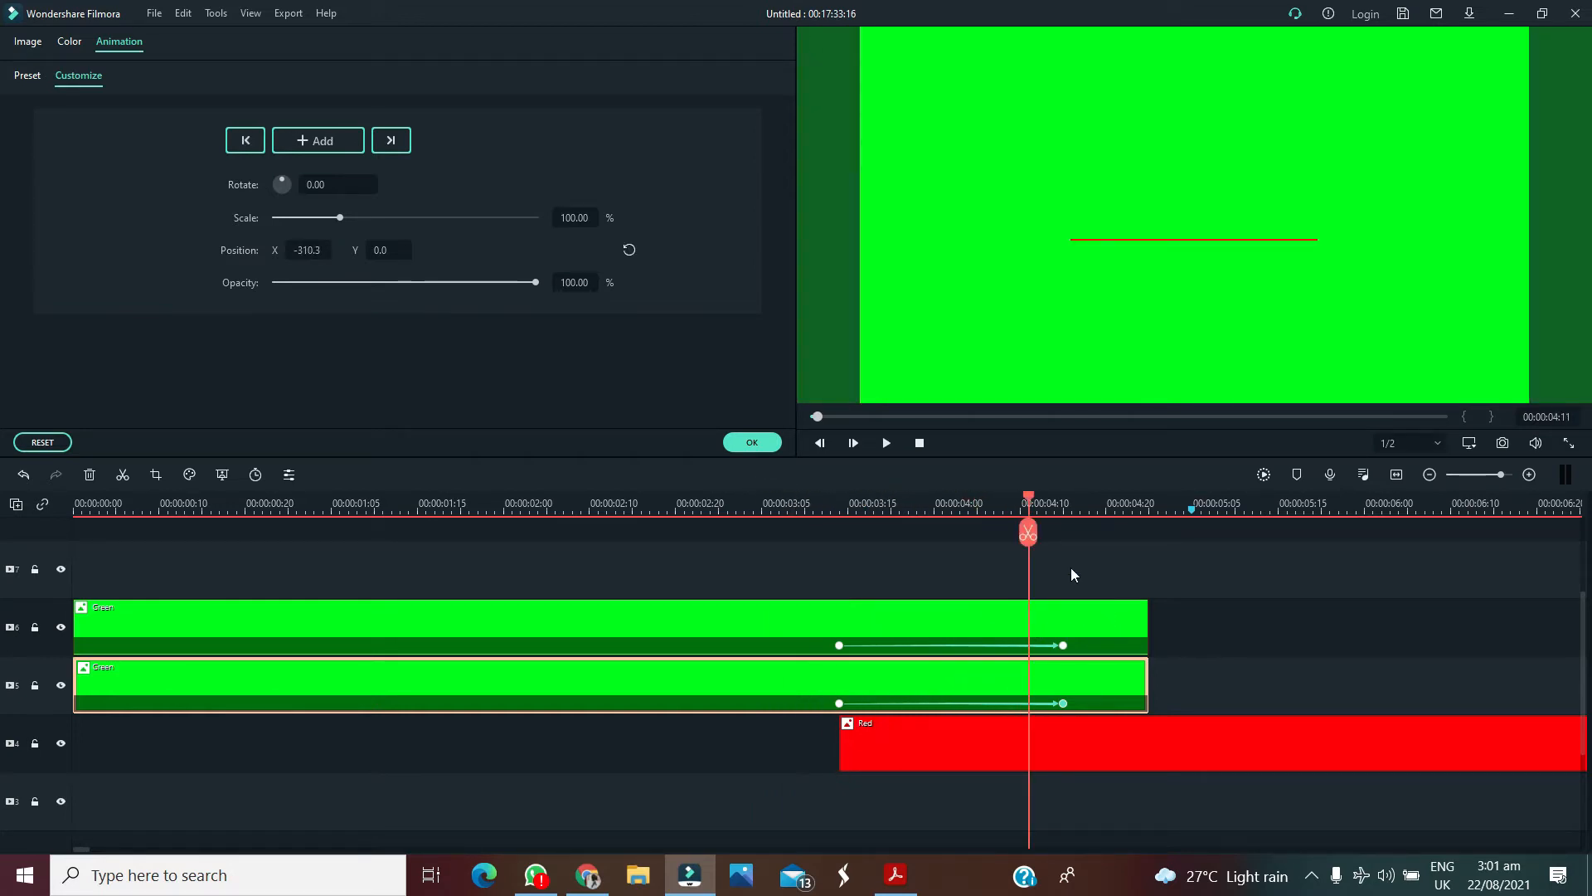
Split both Green clips at 00:00:03:24 and delete the parts after the cut
mouse_move(1029, 509)
mouse_down()
mouse_move(1068, 507)
mouse_move(1040, 511)
mouse_up()
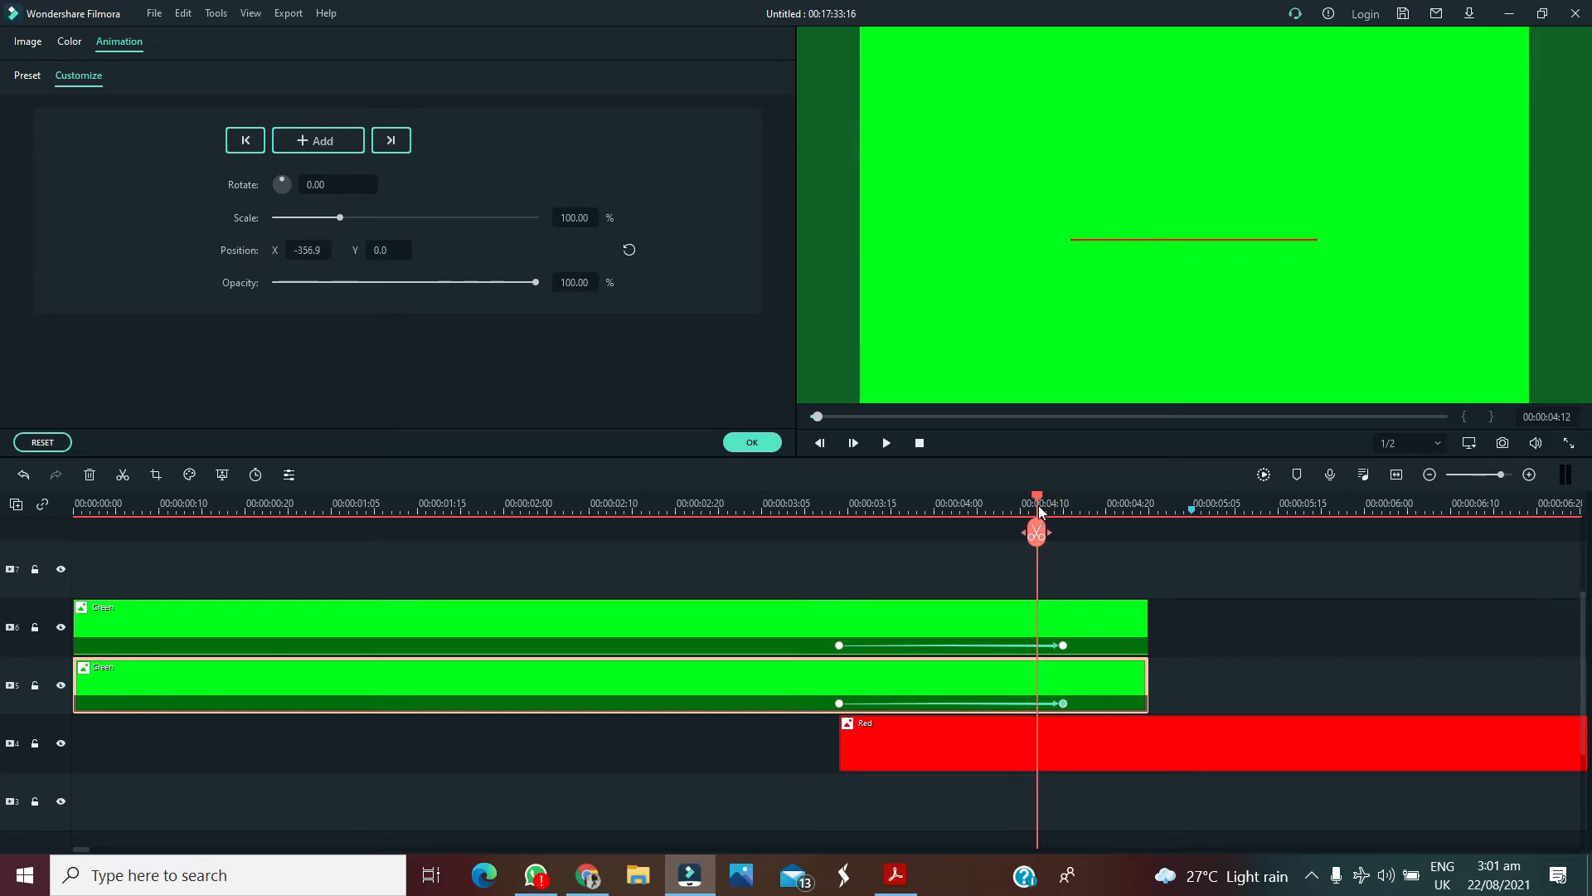
drag(1038, 506, 929, 522)
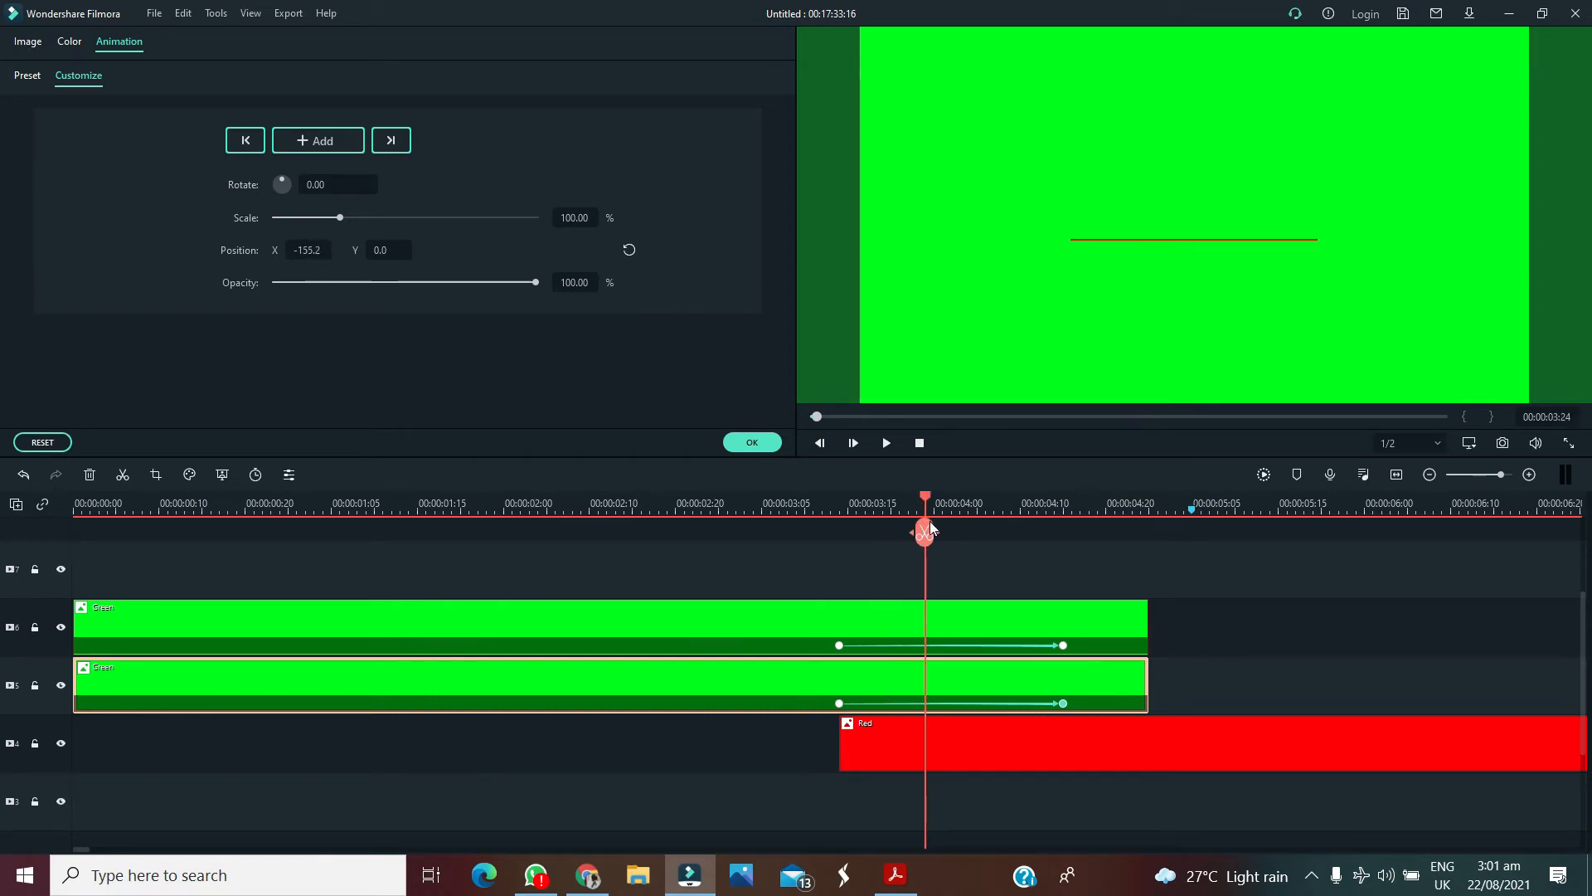
click(925, 534)
click(985, 617)
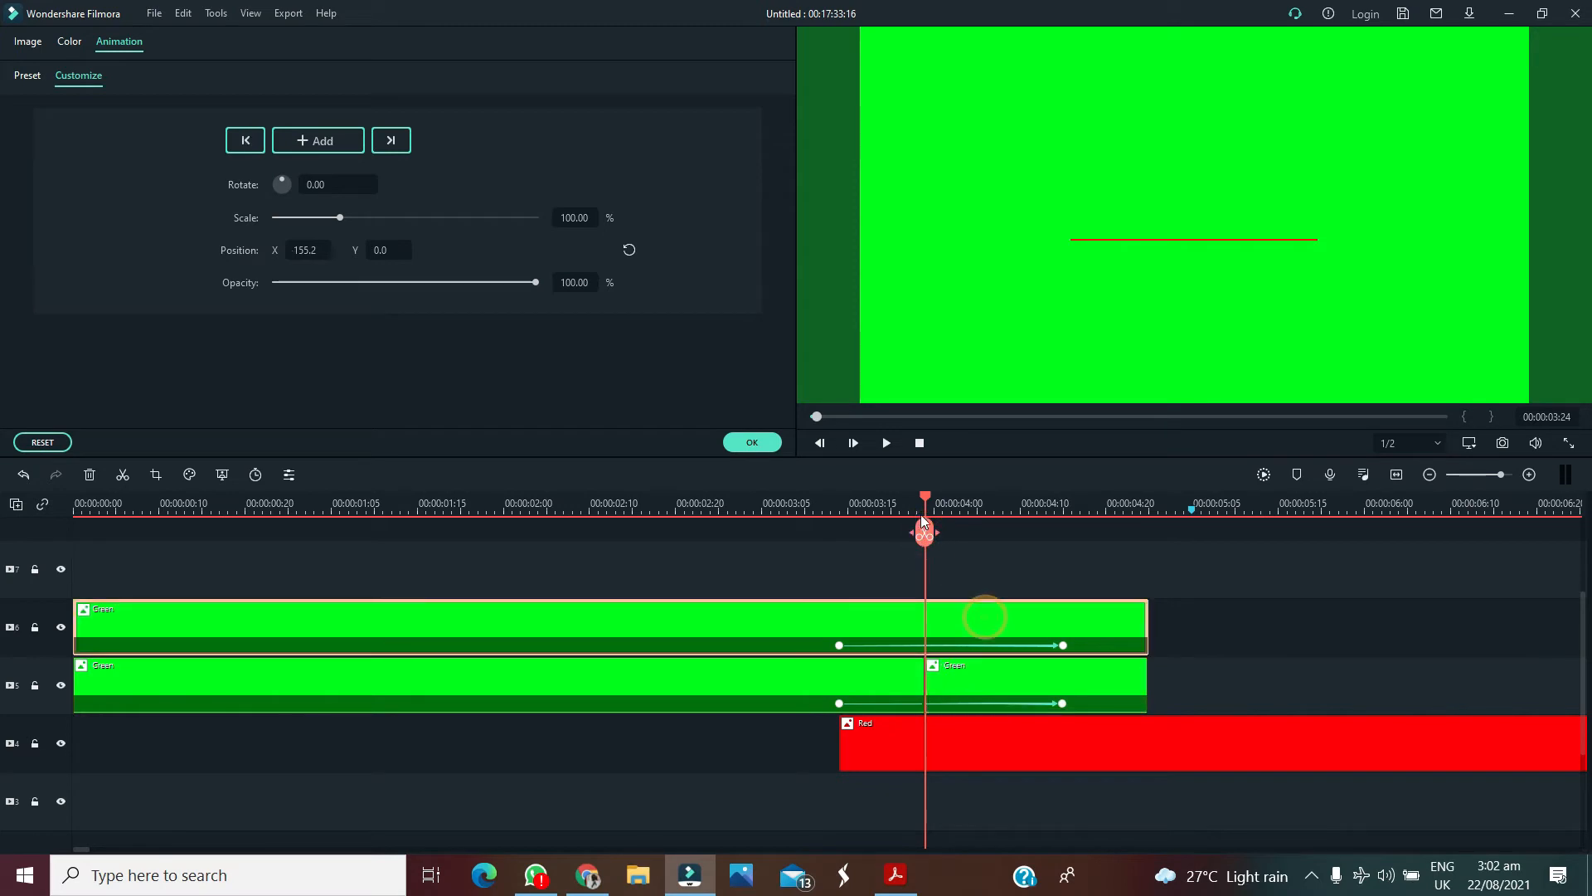
click(925, 533)
click(1183, 665)
click(1047, 655)
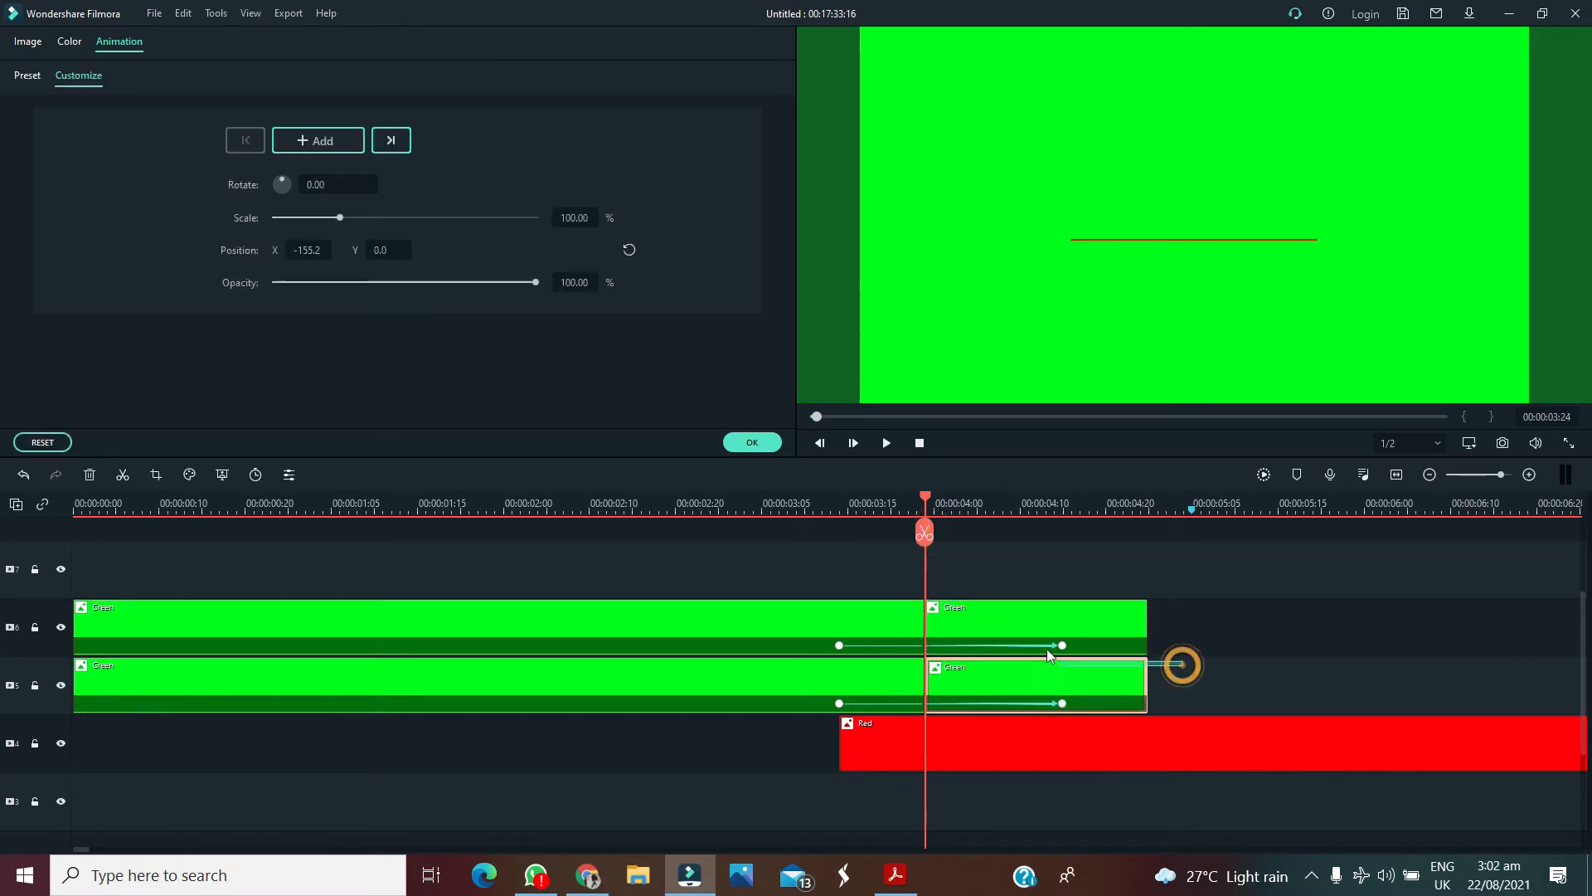
drag(1047, 650, 1038, 639)
key(Delete)
Add animation keyframes to the Red clip at 00:00:03:24, 00:00:04:11 and 00:00:04:23
right_click(968, 752)
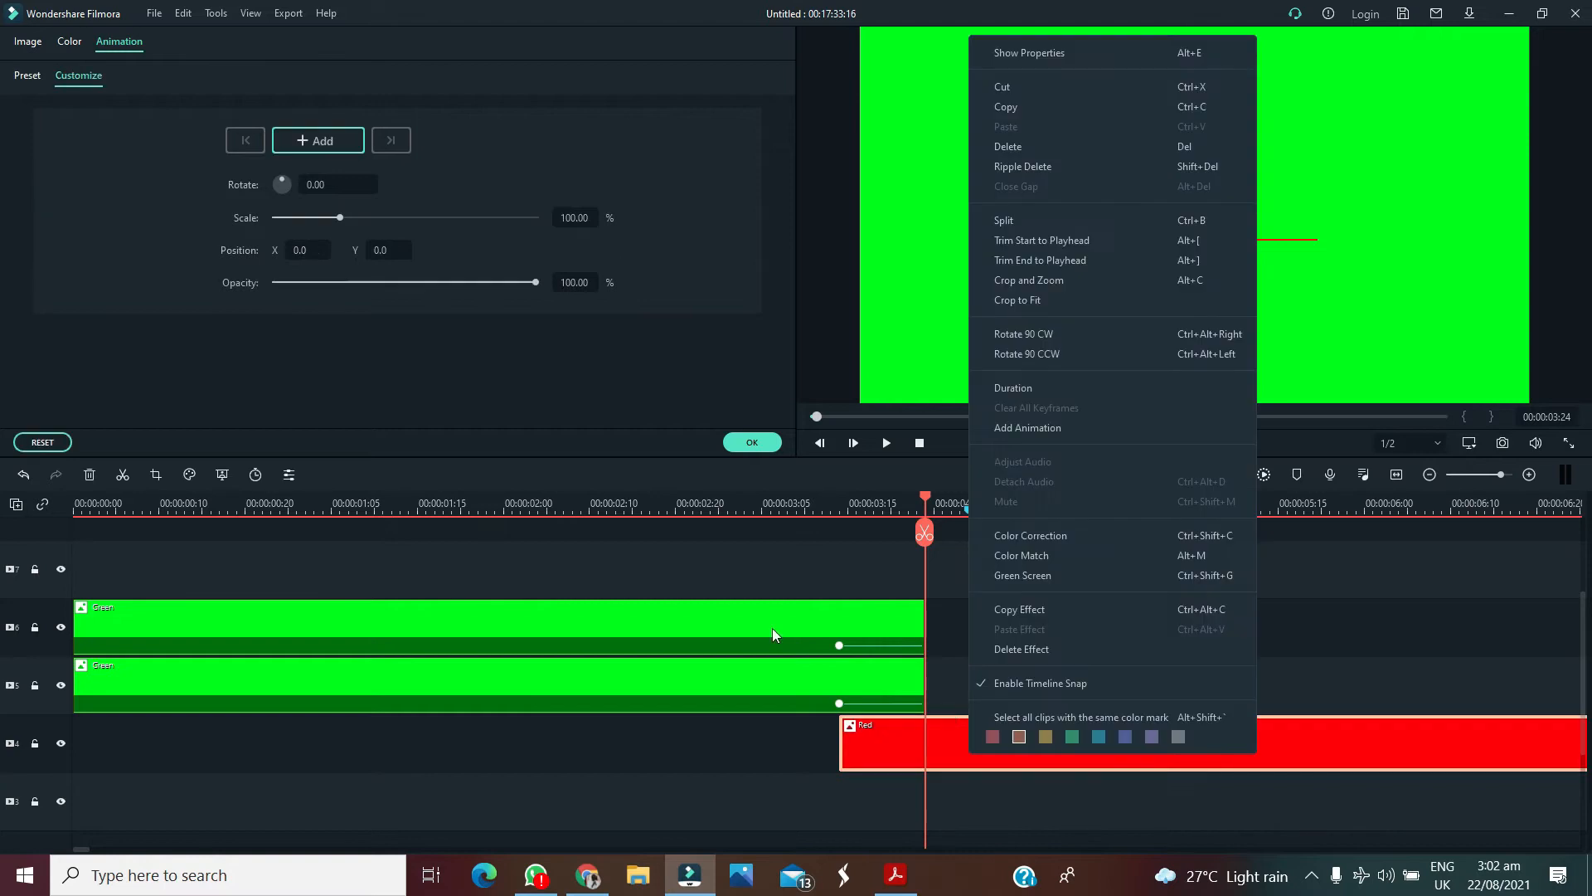
click(1028, 427)
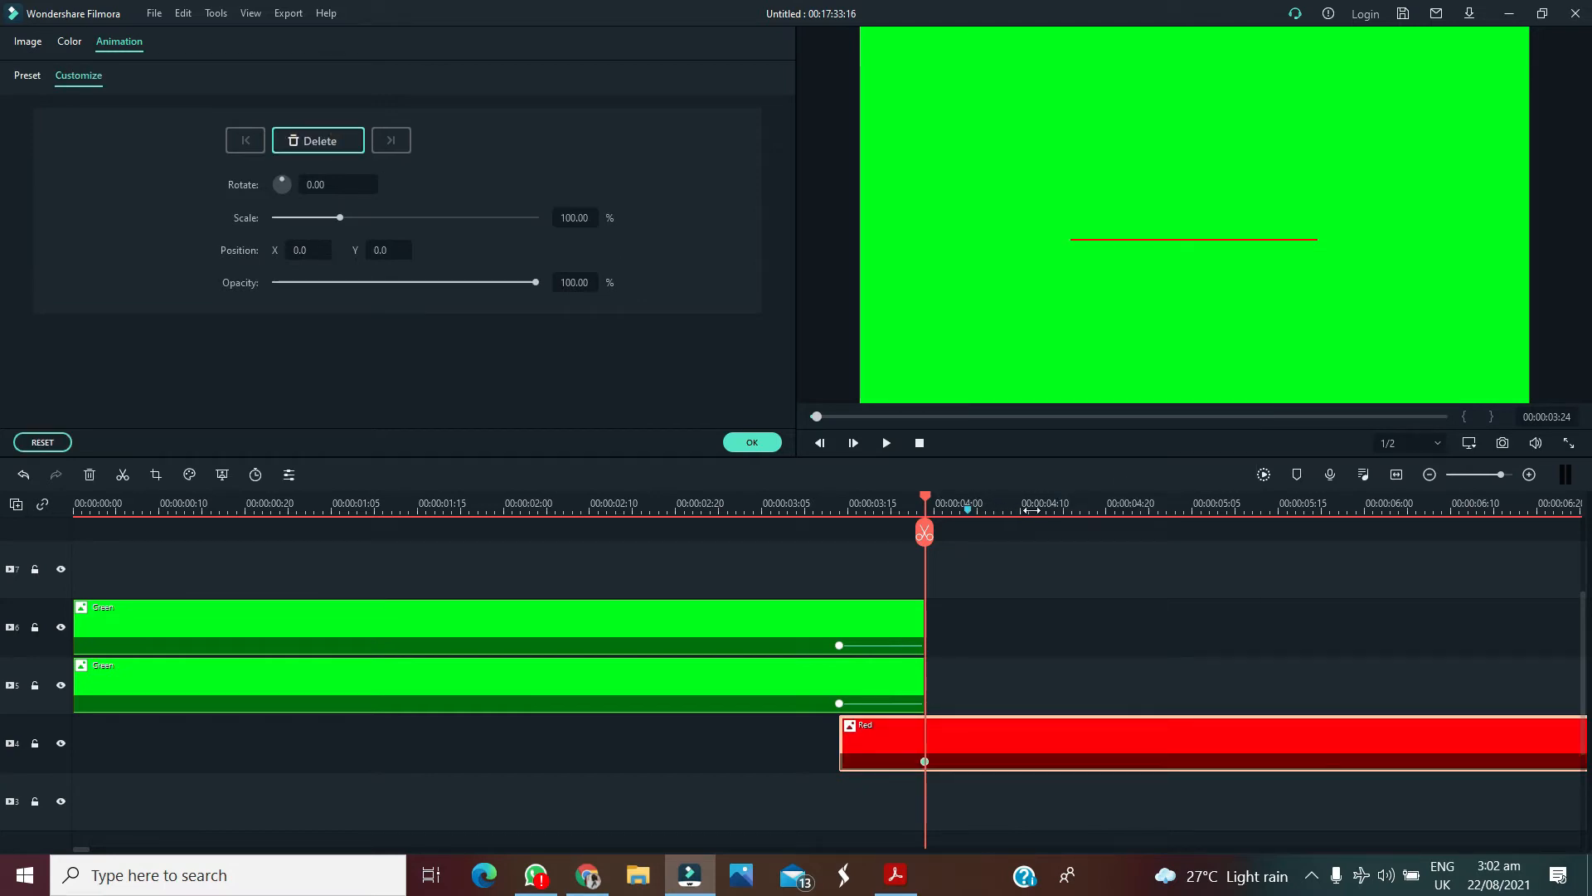
key(ctrl+z)
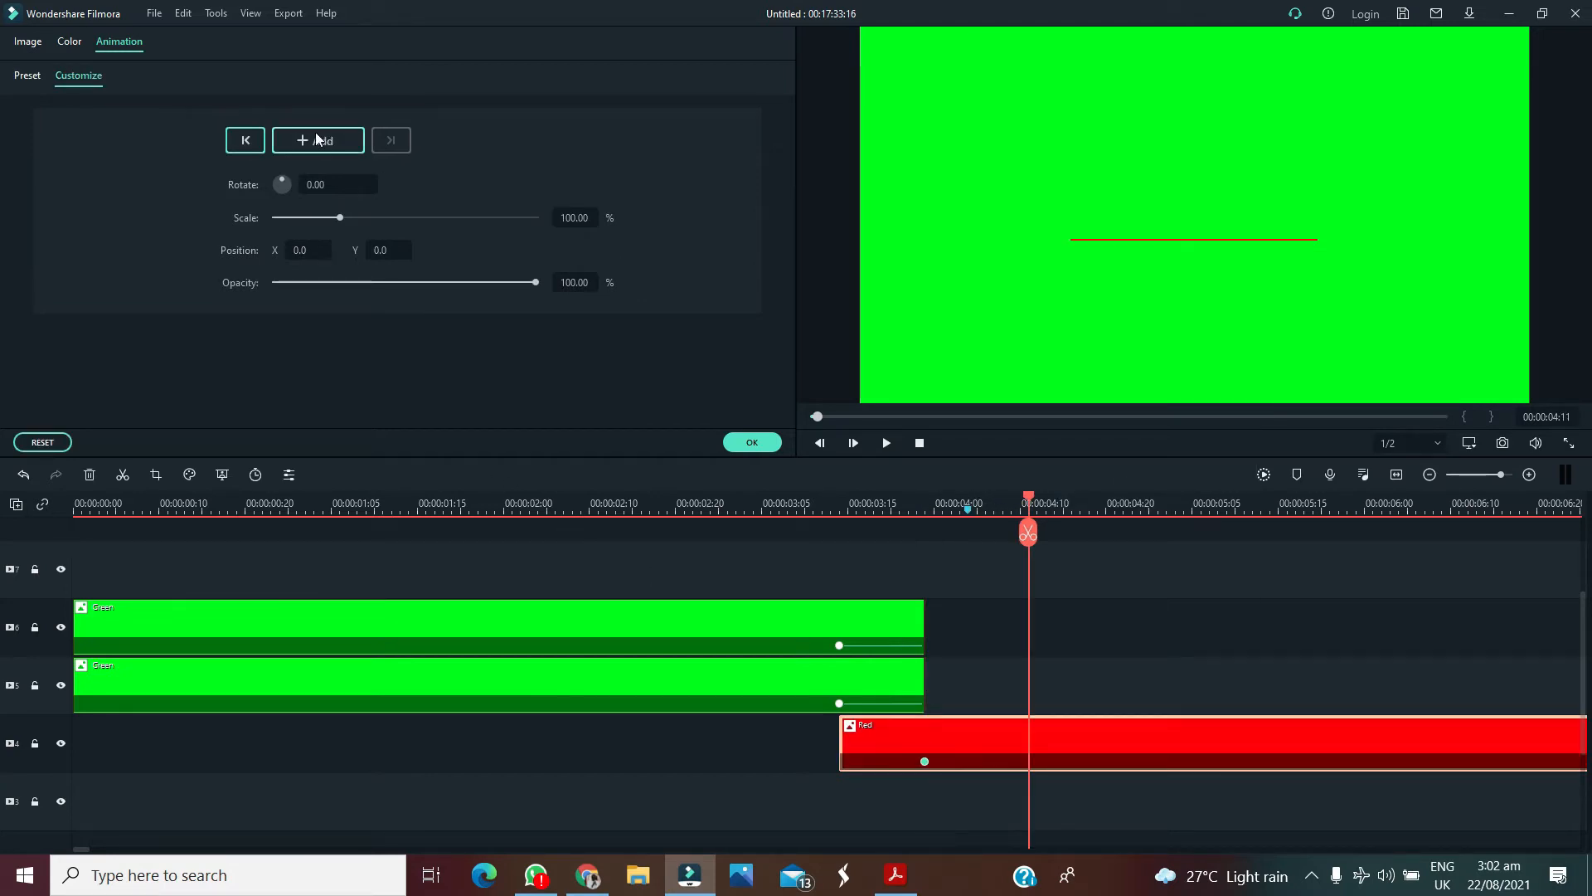
click(318, 141)
click(1134, 521)
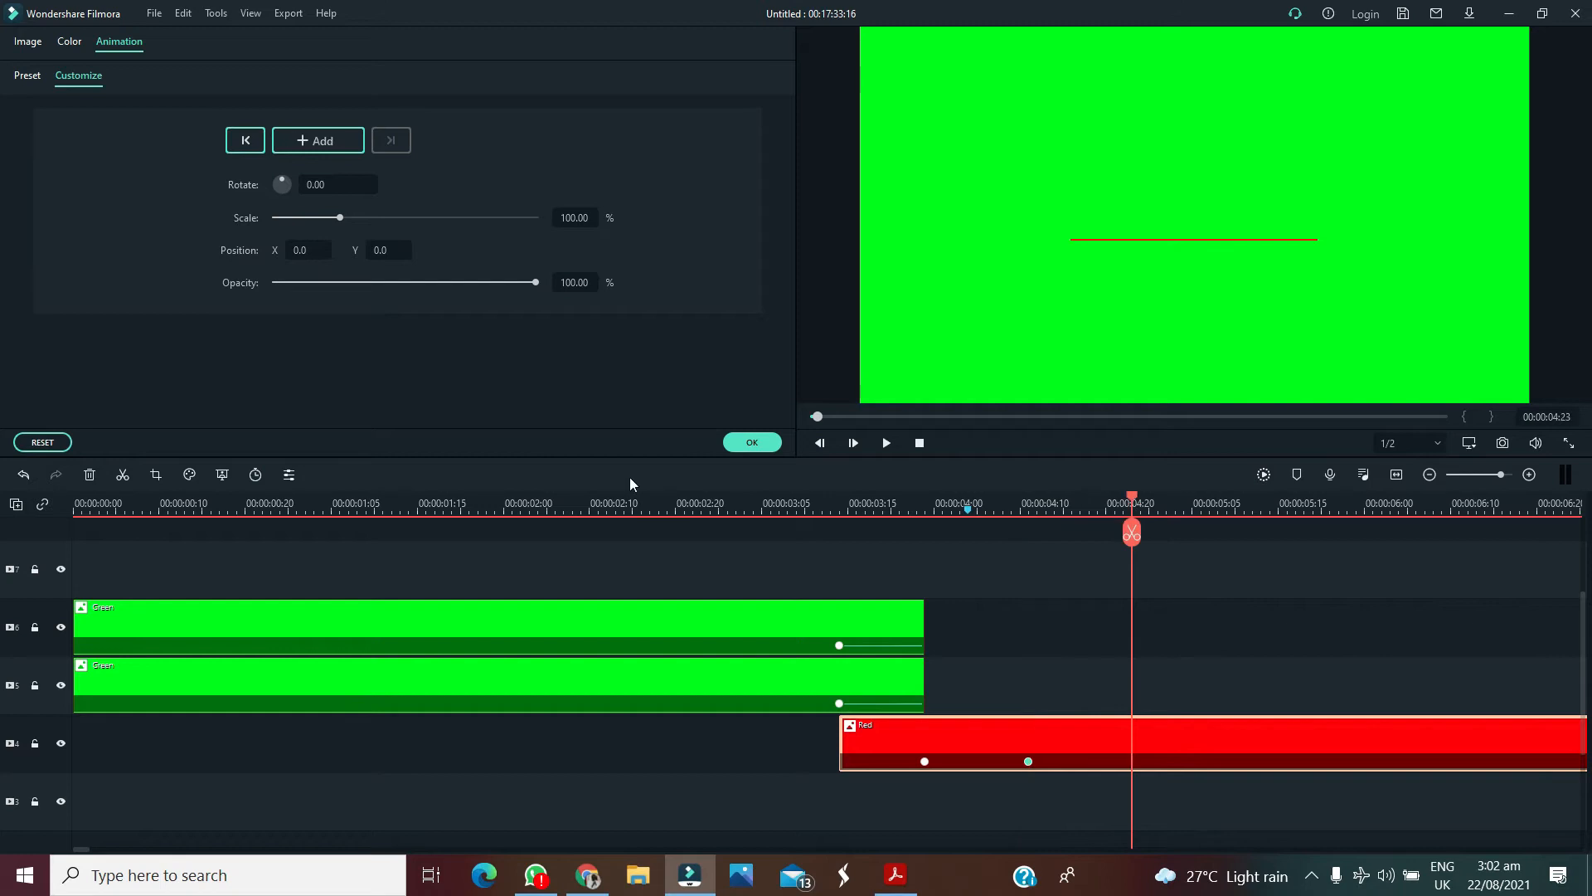
click(318, 141)
At the Red clip's 00:00:04:11 keyframe, stretch the line upward into a thick bar with scale 400% and Y position 20.5
click(925, 762)
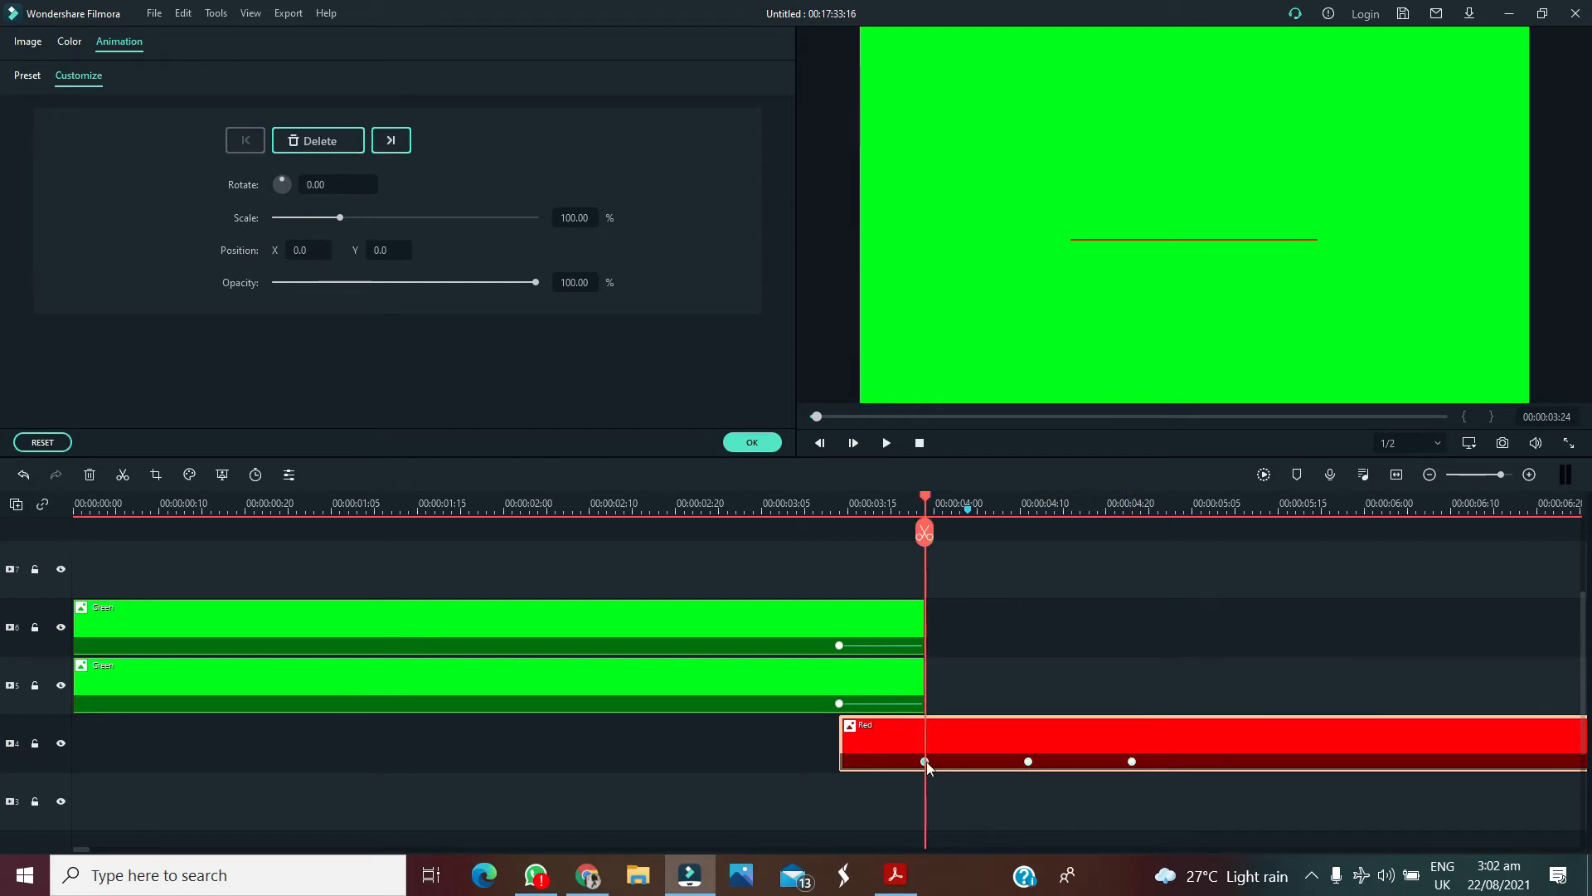
click(1028, 761)
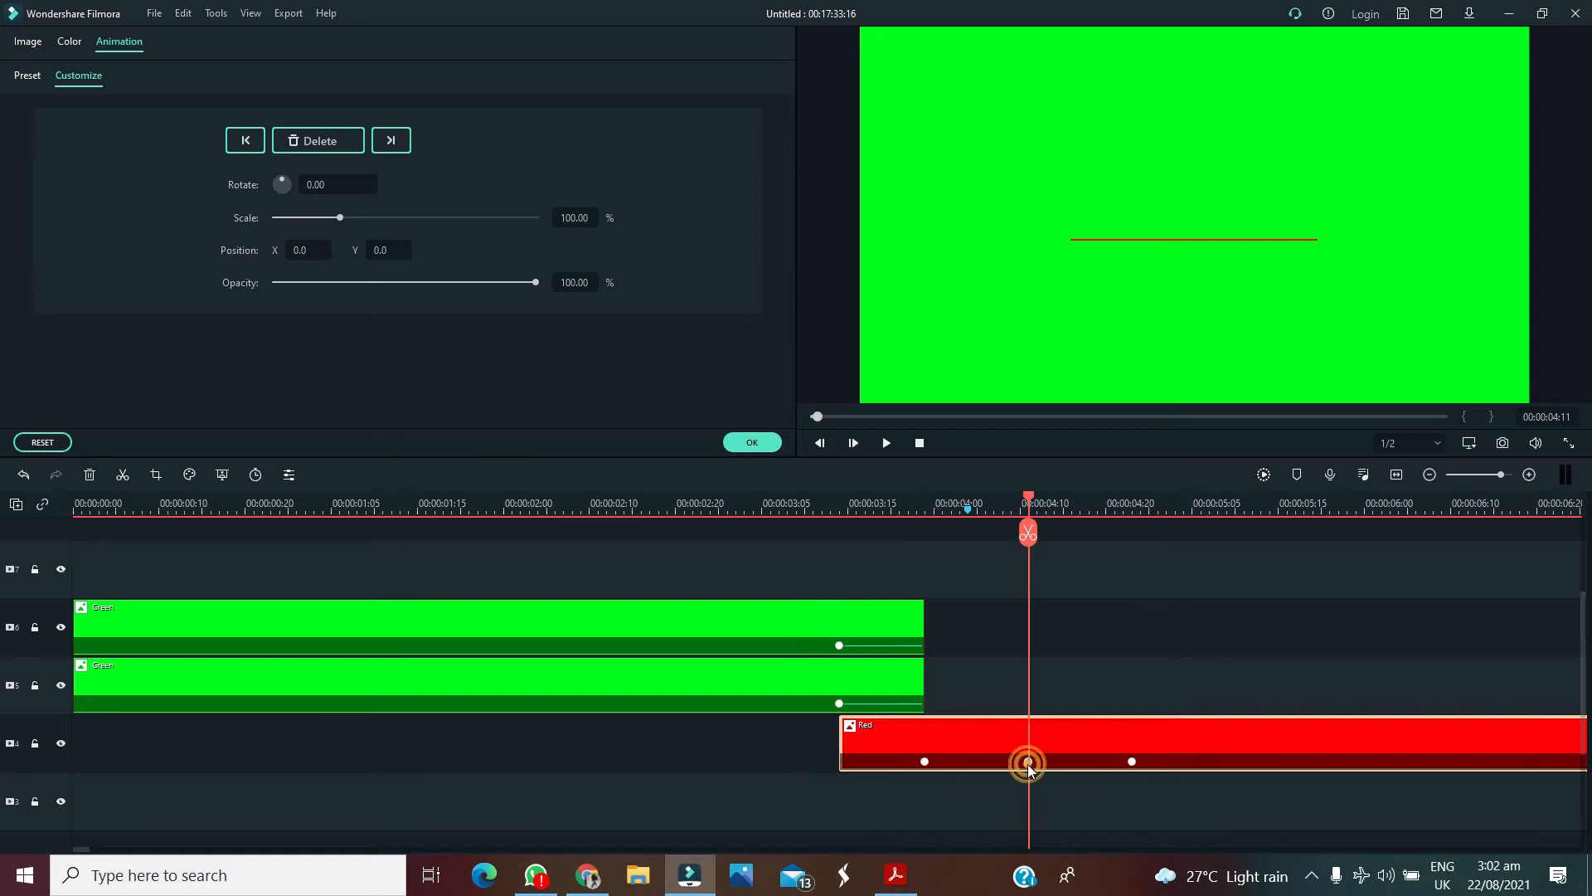
mouse_move(1149, 335)
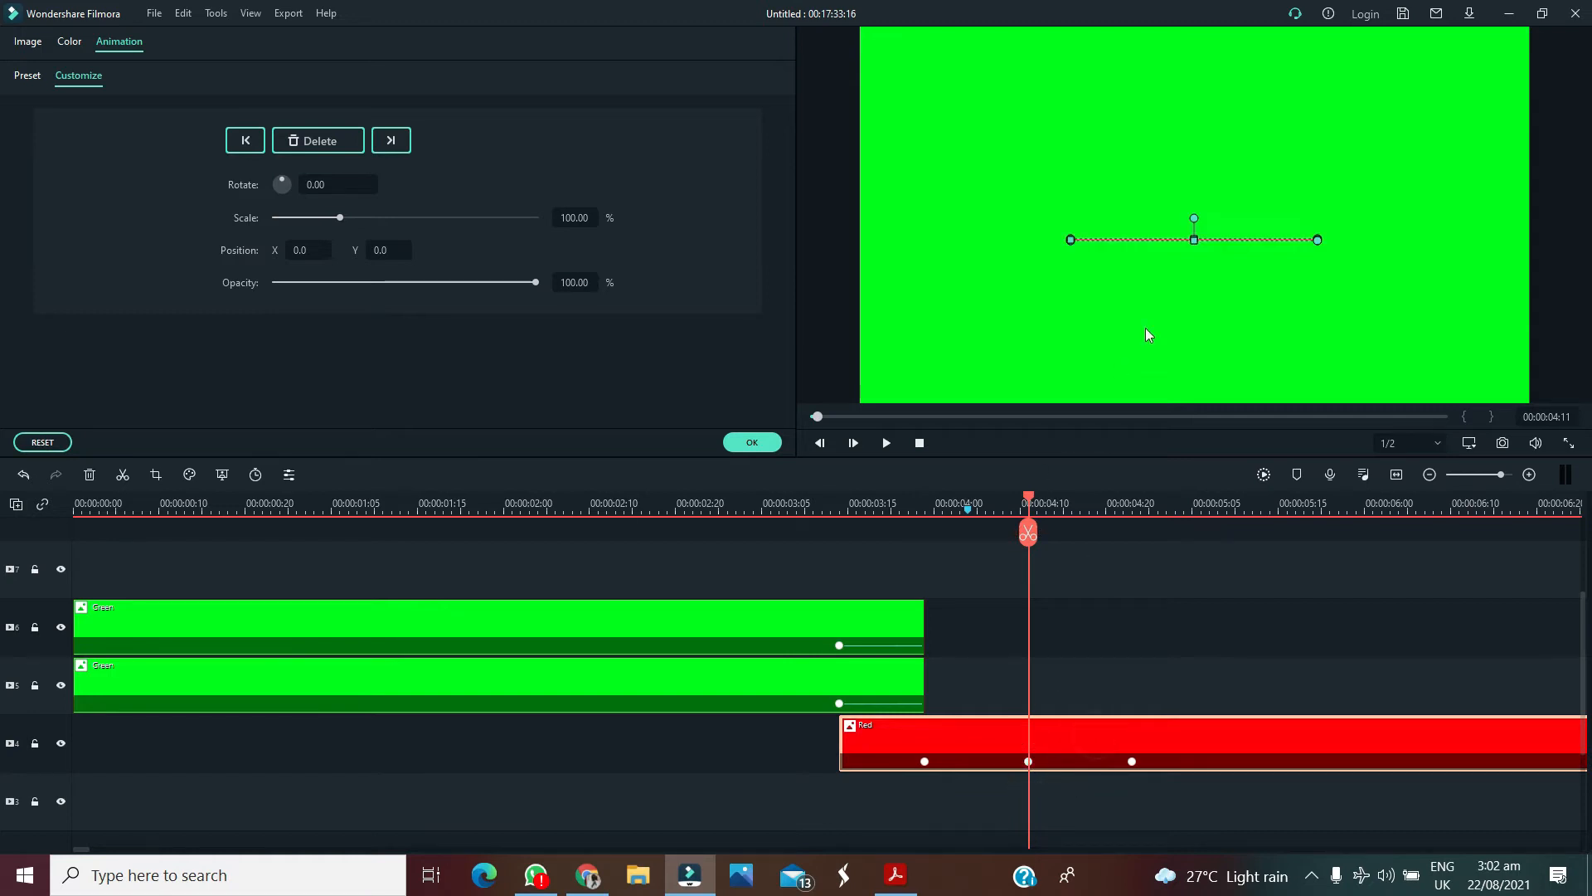
drag(1195, 239, 1204, 282)
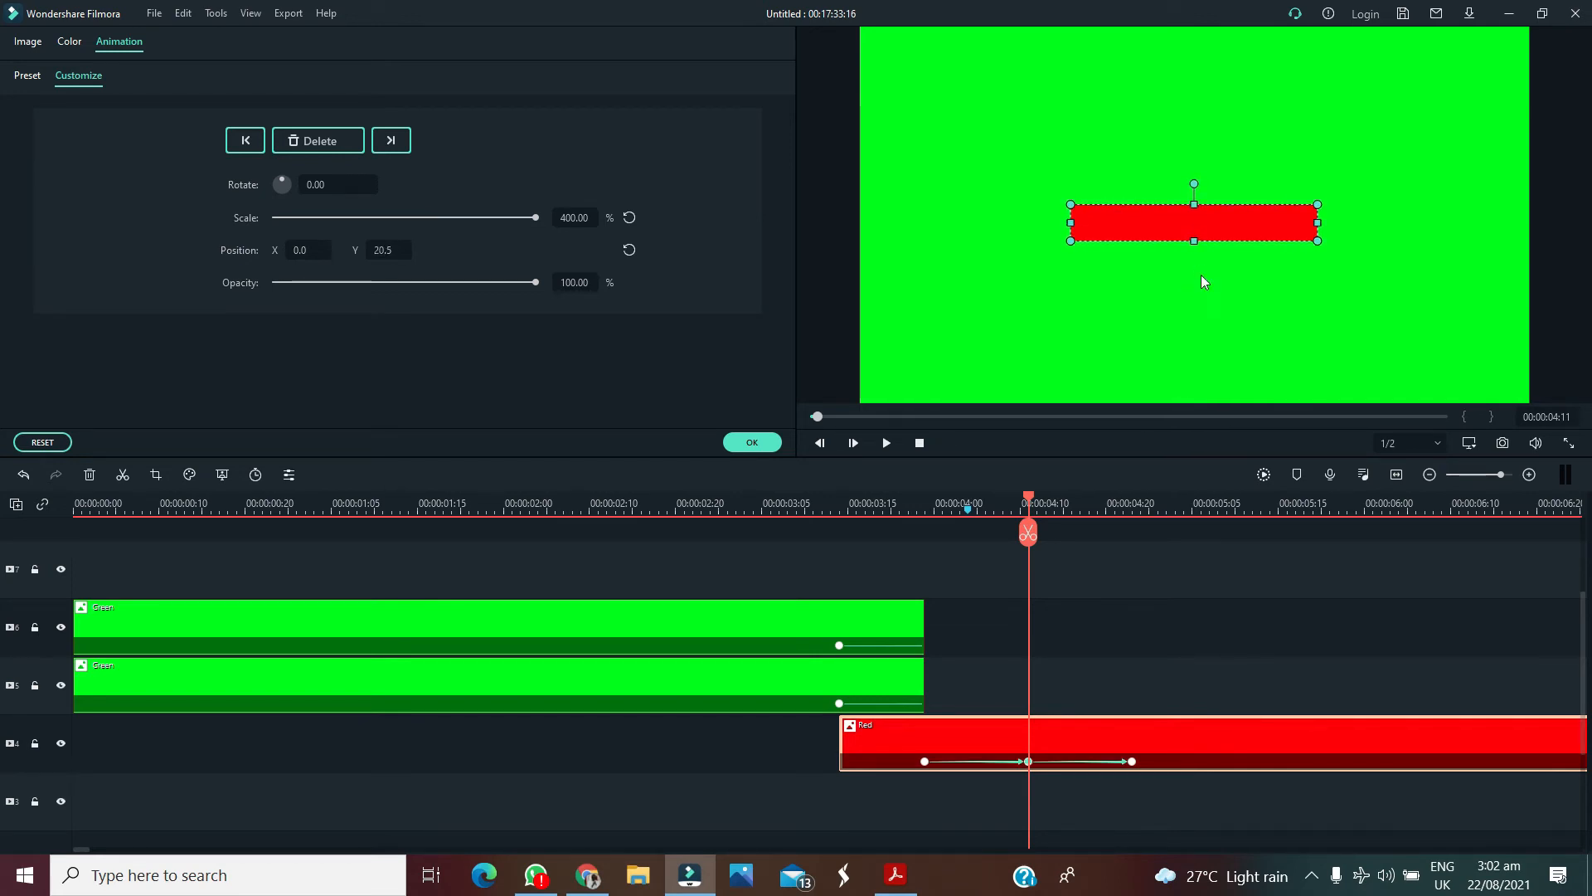
At the Red clip's 00:00:04:23 keyframe, stretch the line downward into a bar at Y position -23.5, and preview the bar's animation
click(1132, 761)
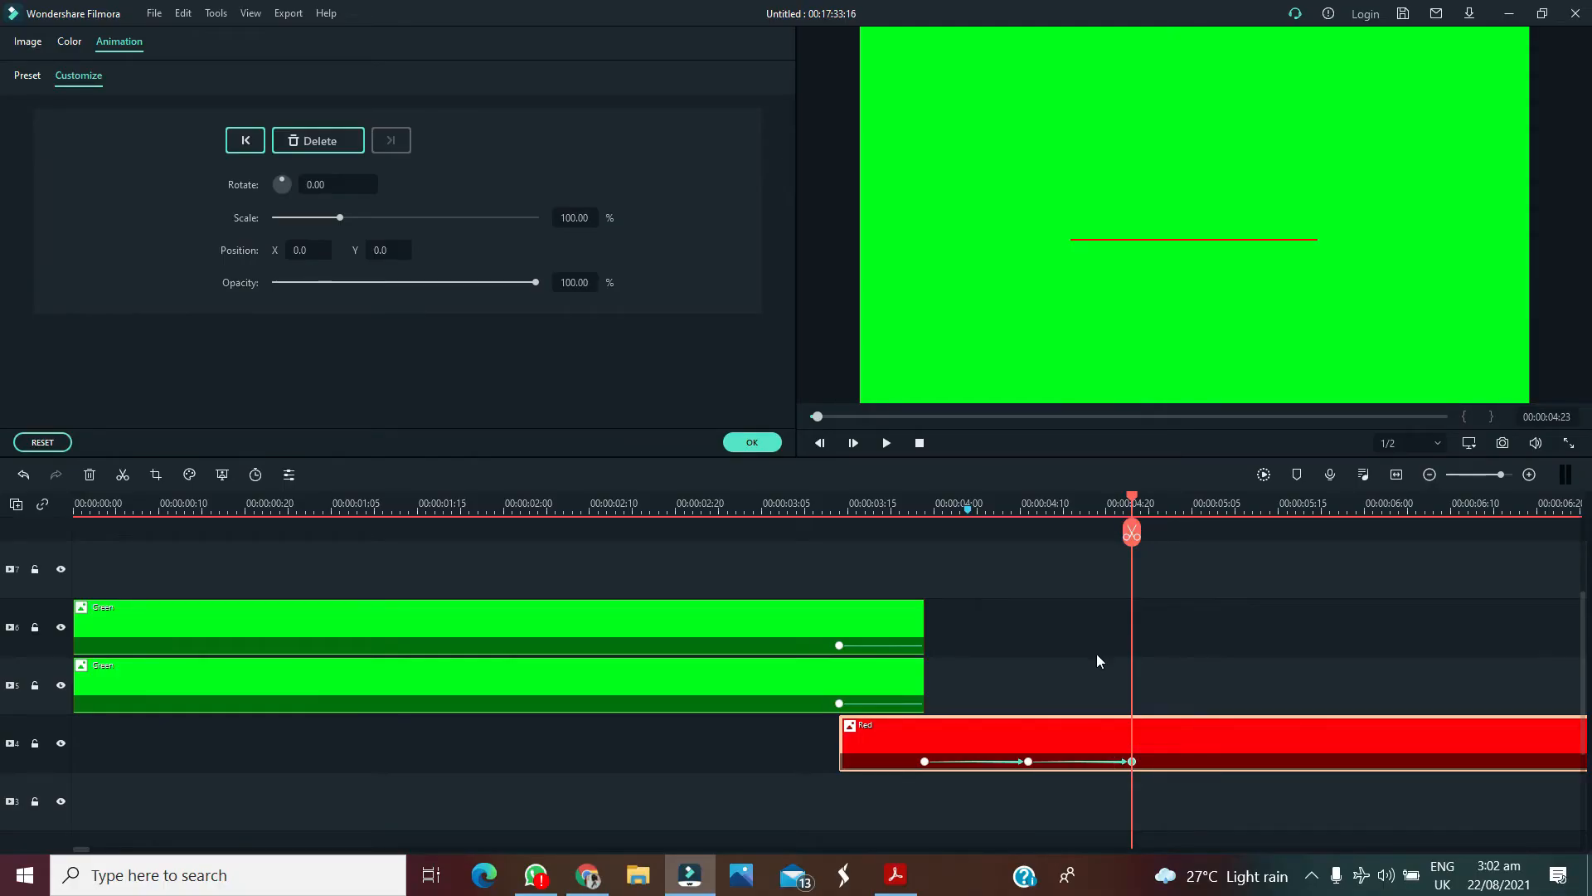
drag(1194, 239, 1196, 276)
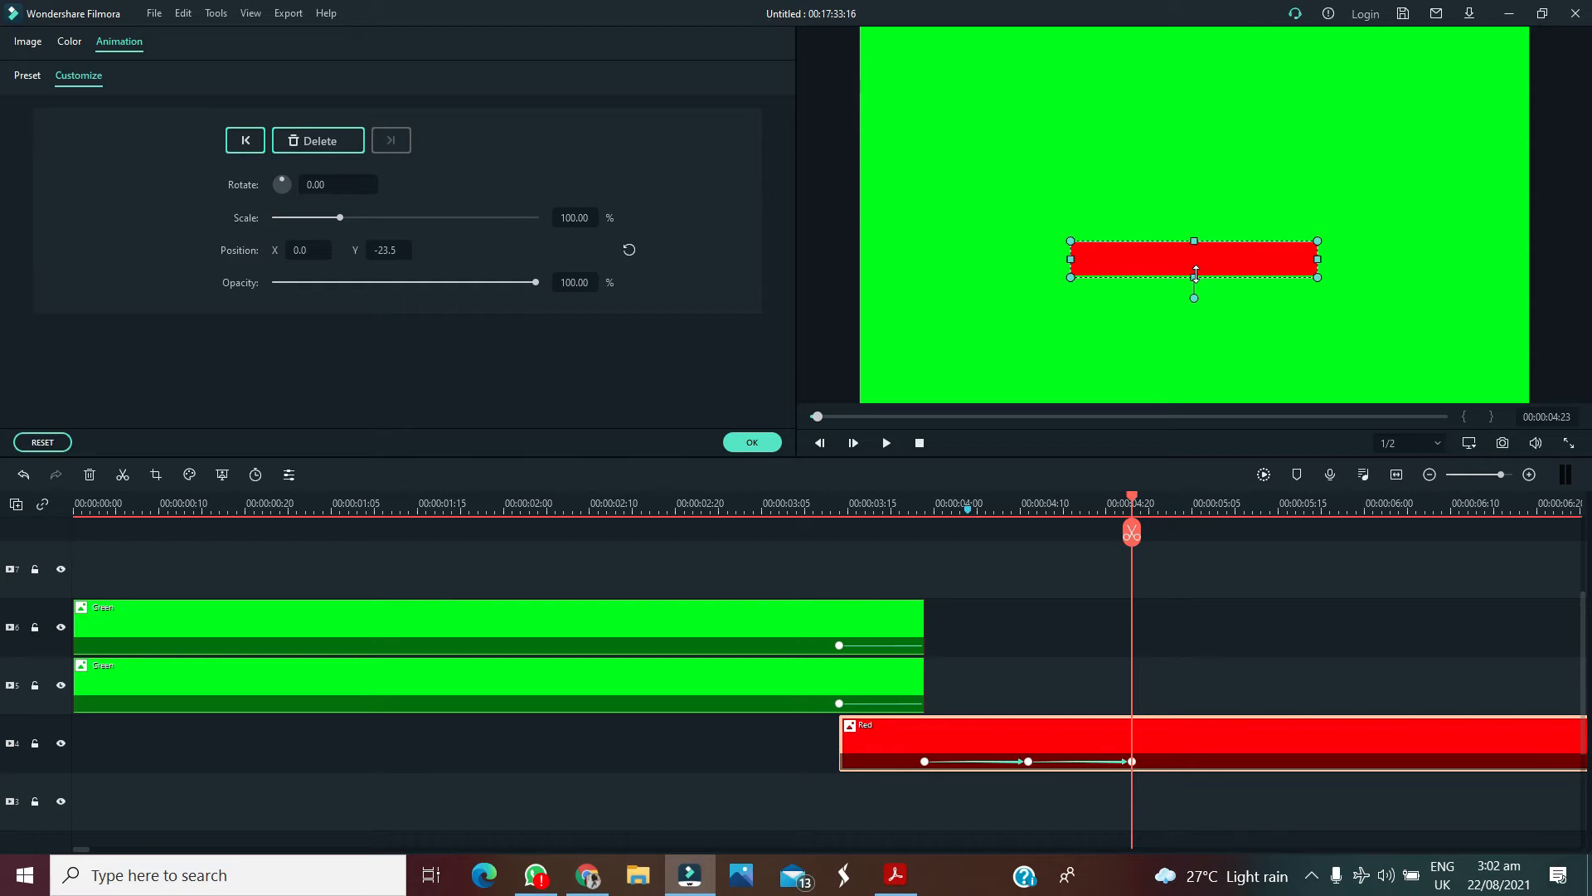
key(space)
click(829, 503)
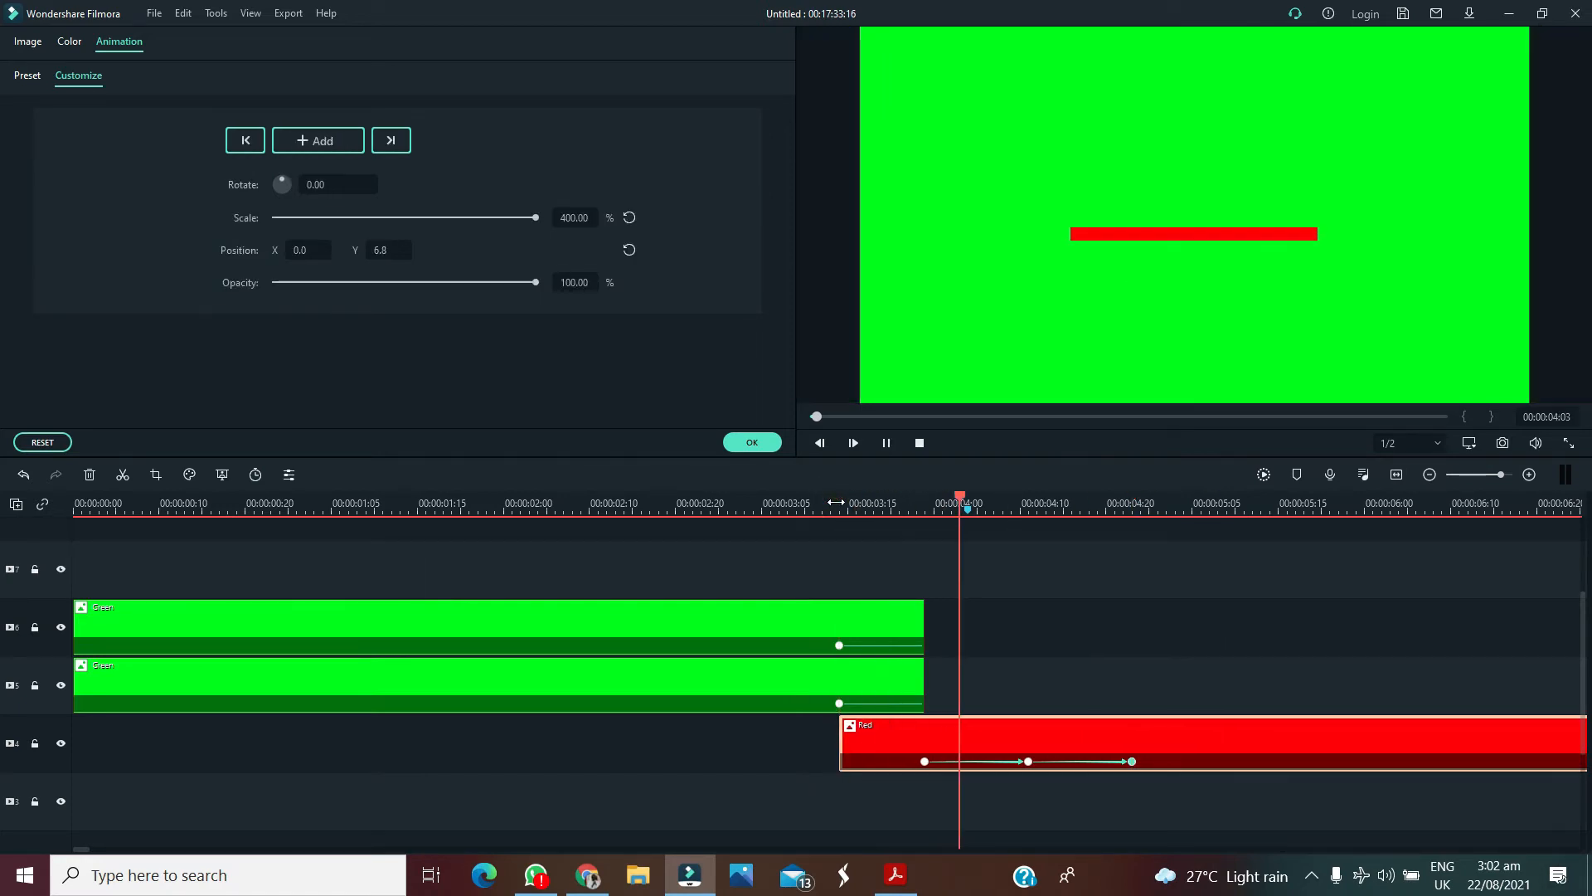
click(765, 449)
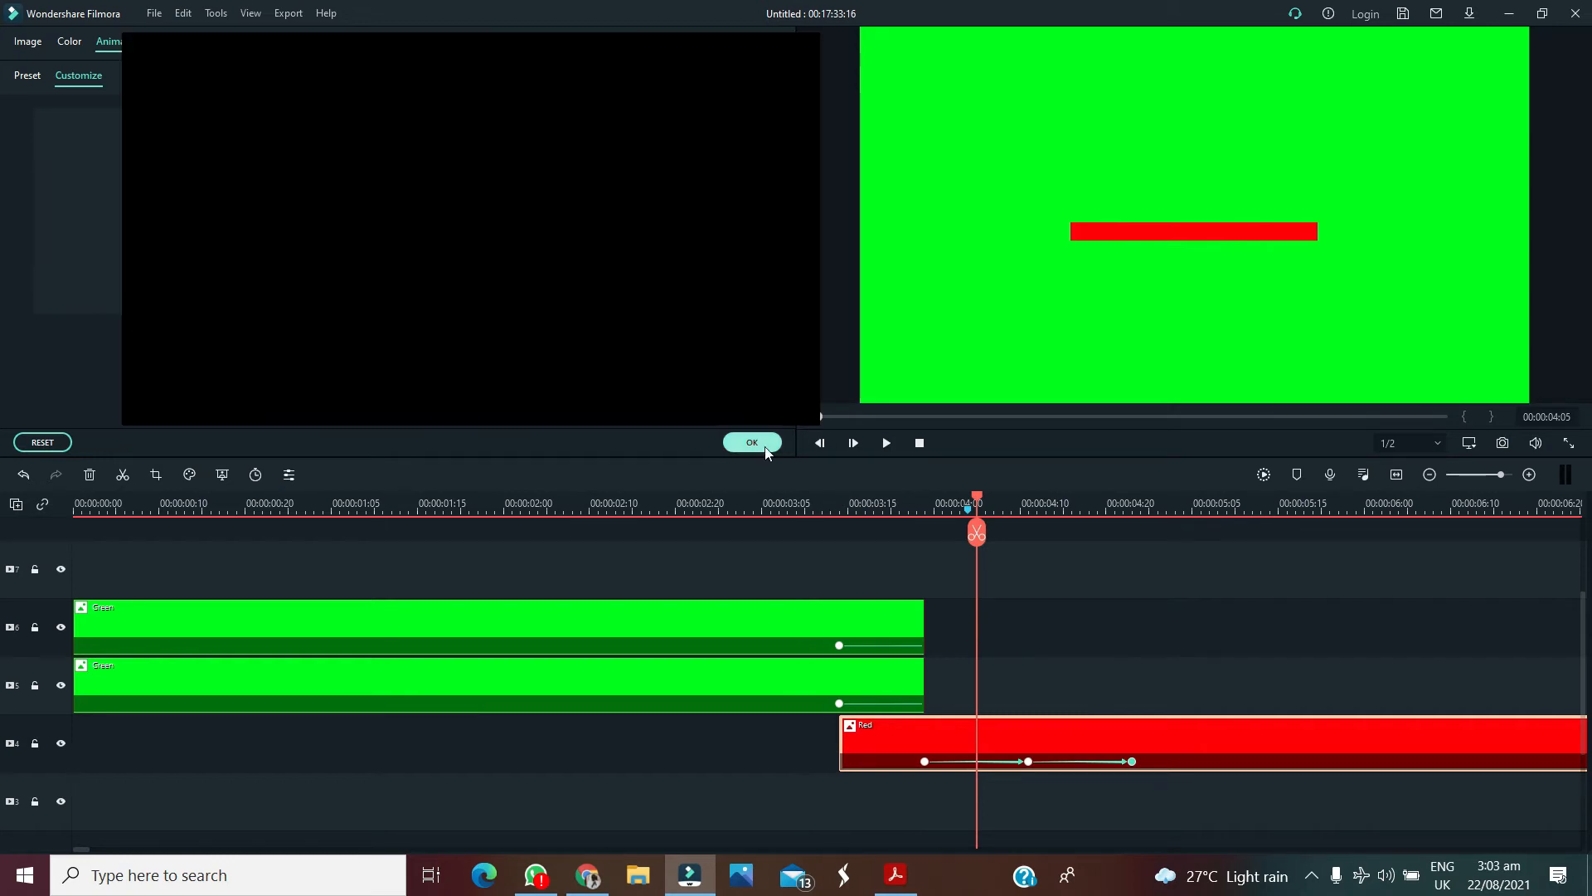
drag(980, 498, 1088, 549)
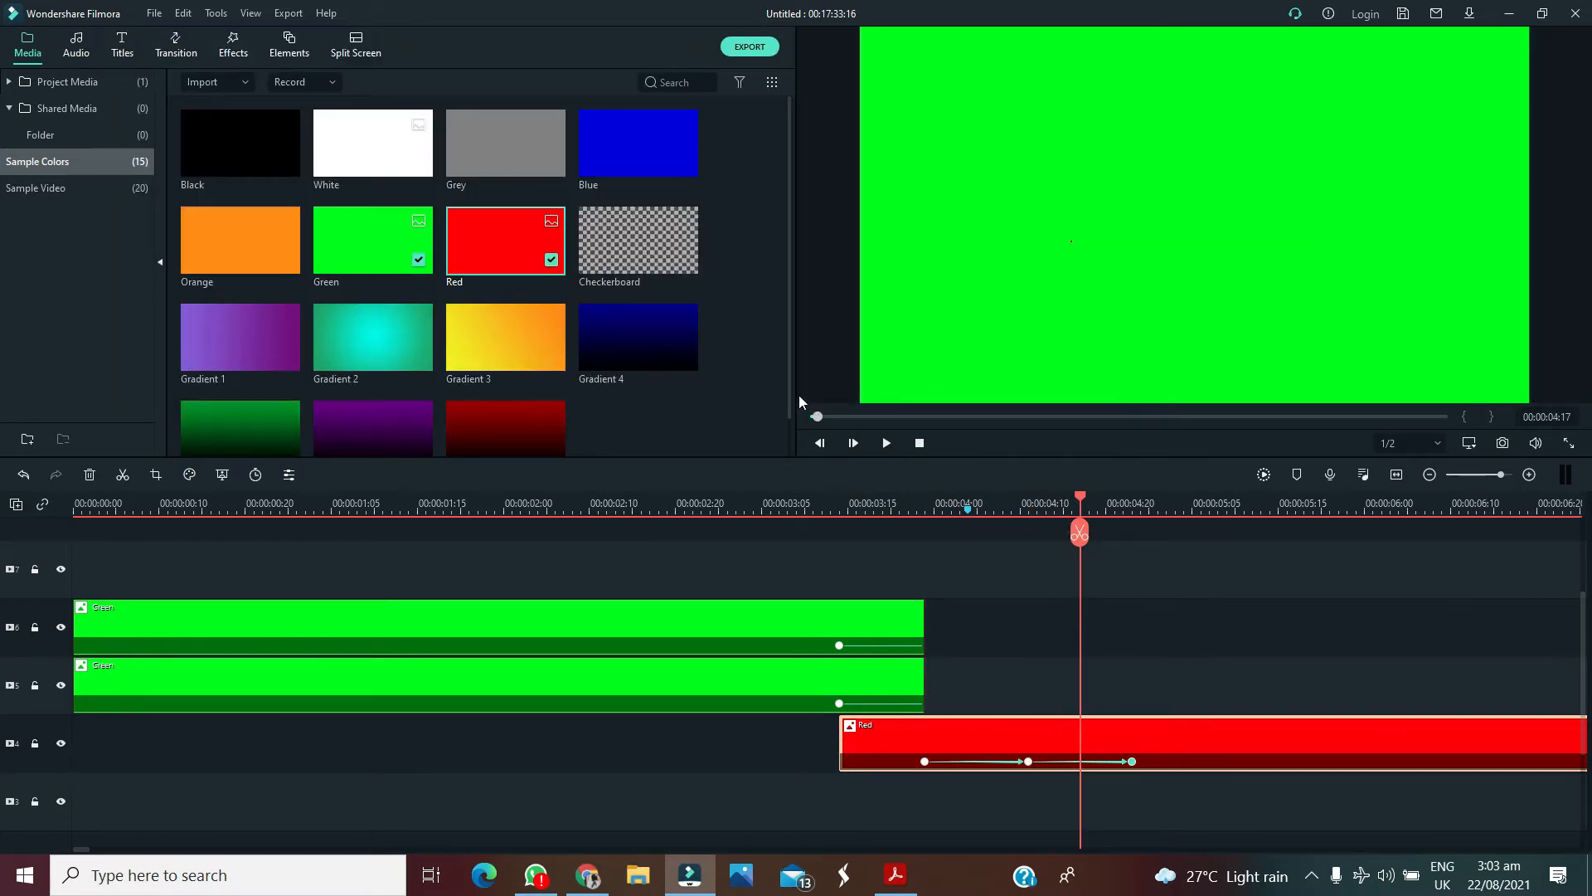
Add a Default Title at 00:00:04:17, open it for editing, and place its clip on the track above the Red clip
click(119, 51)
click(72, 203)
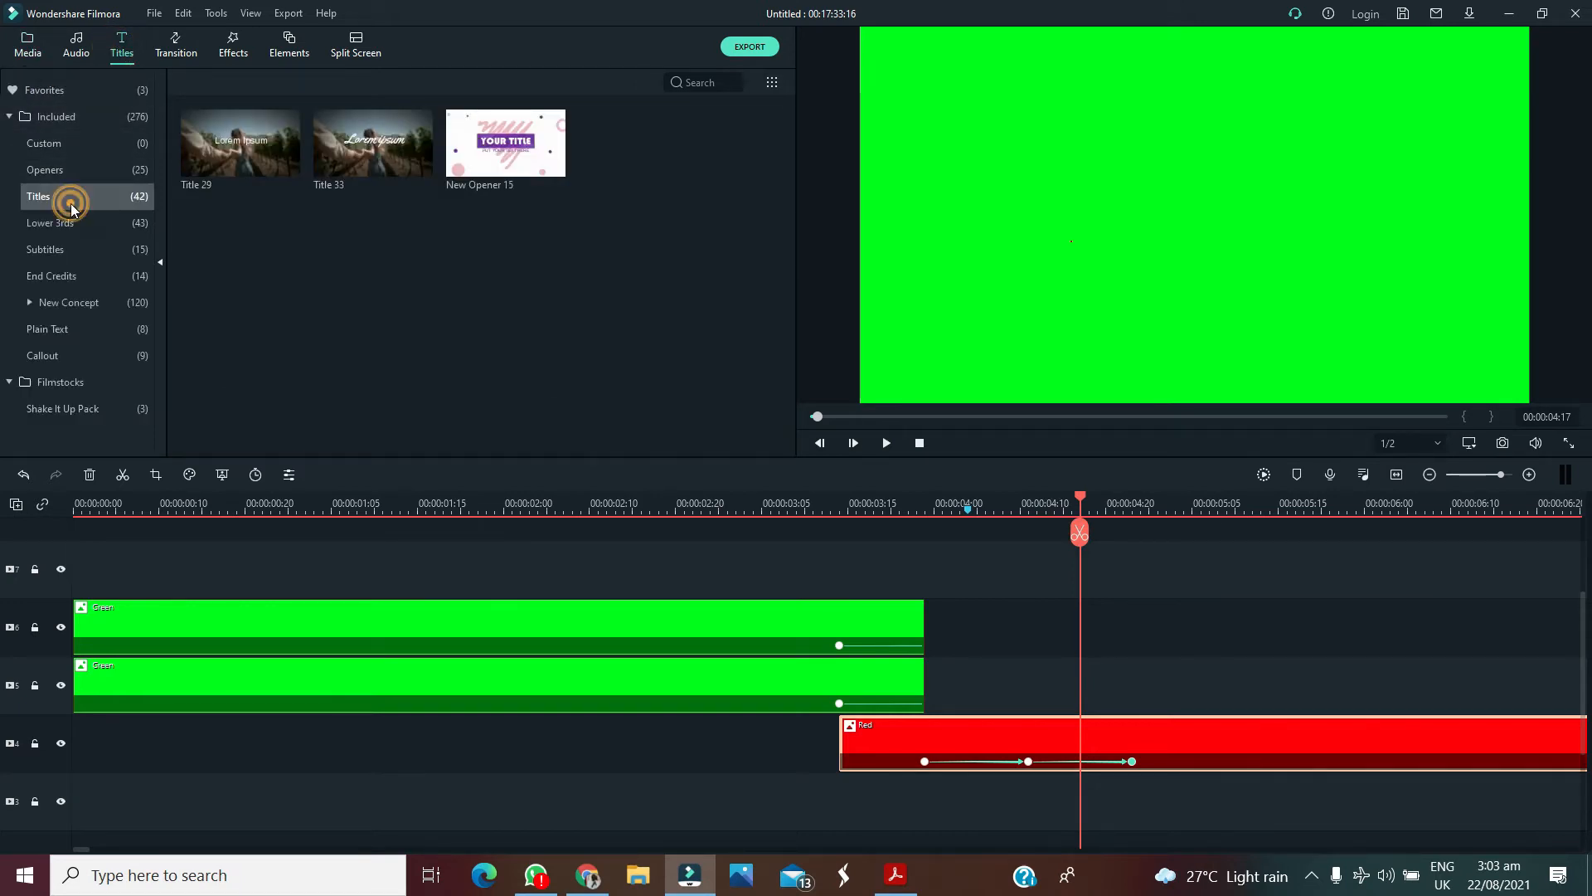
drag(608, 399, 1091, 786)
click(1173, 207)
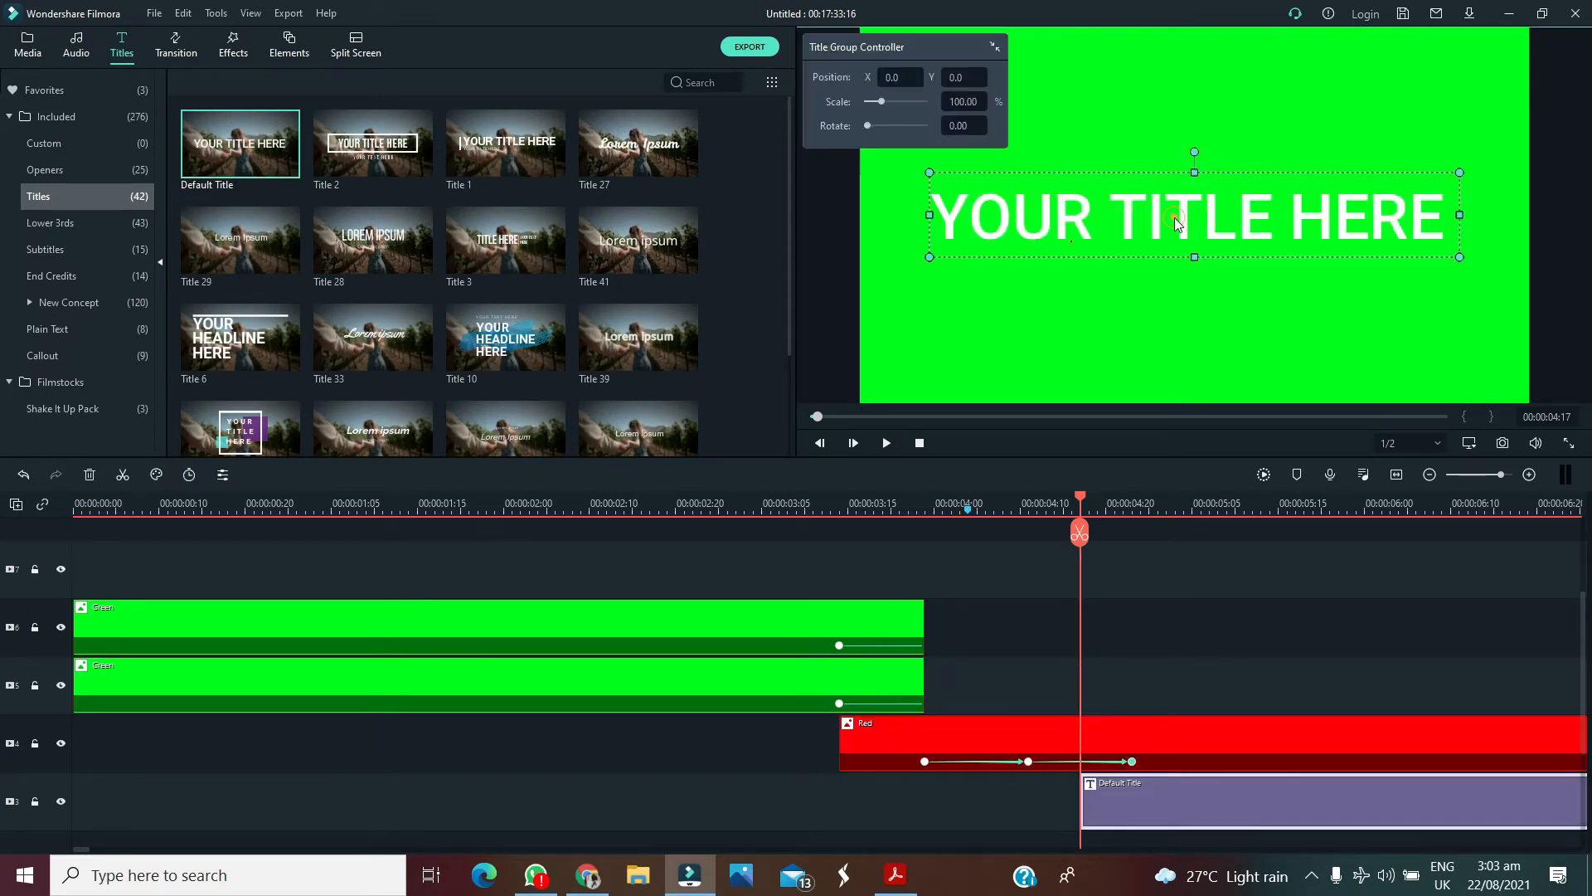
double_click(1191, 795)
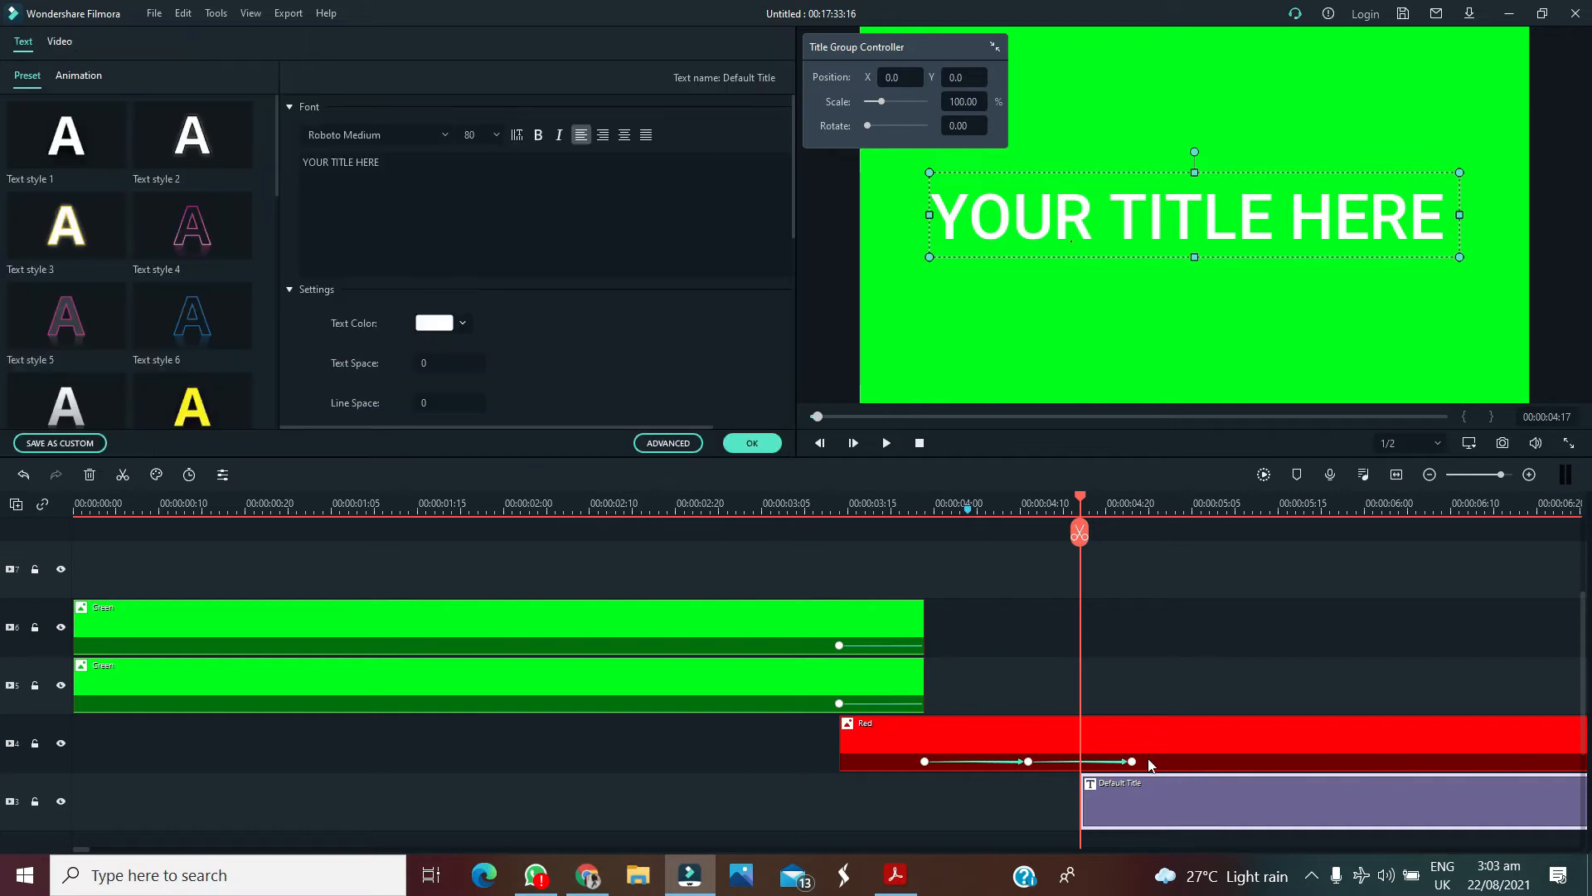
drag(1145, 801, 1140, 708)
Shrink the title's text box in the preview and fit it over the red bar at 00:00:05:02
click(1270, 226)
drag(932, 171, 1084, 197)
click(1166, 504)
drag(1458, 198, 1317, 258)
Replace the title's placeholder text with "Please Subcribe To"
click(386, 163)
key(ctrl+a)
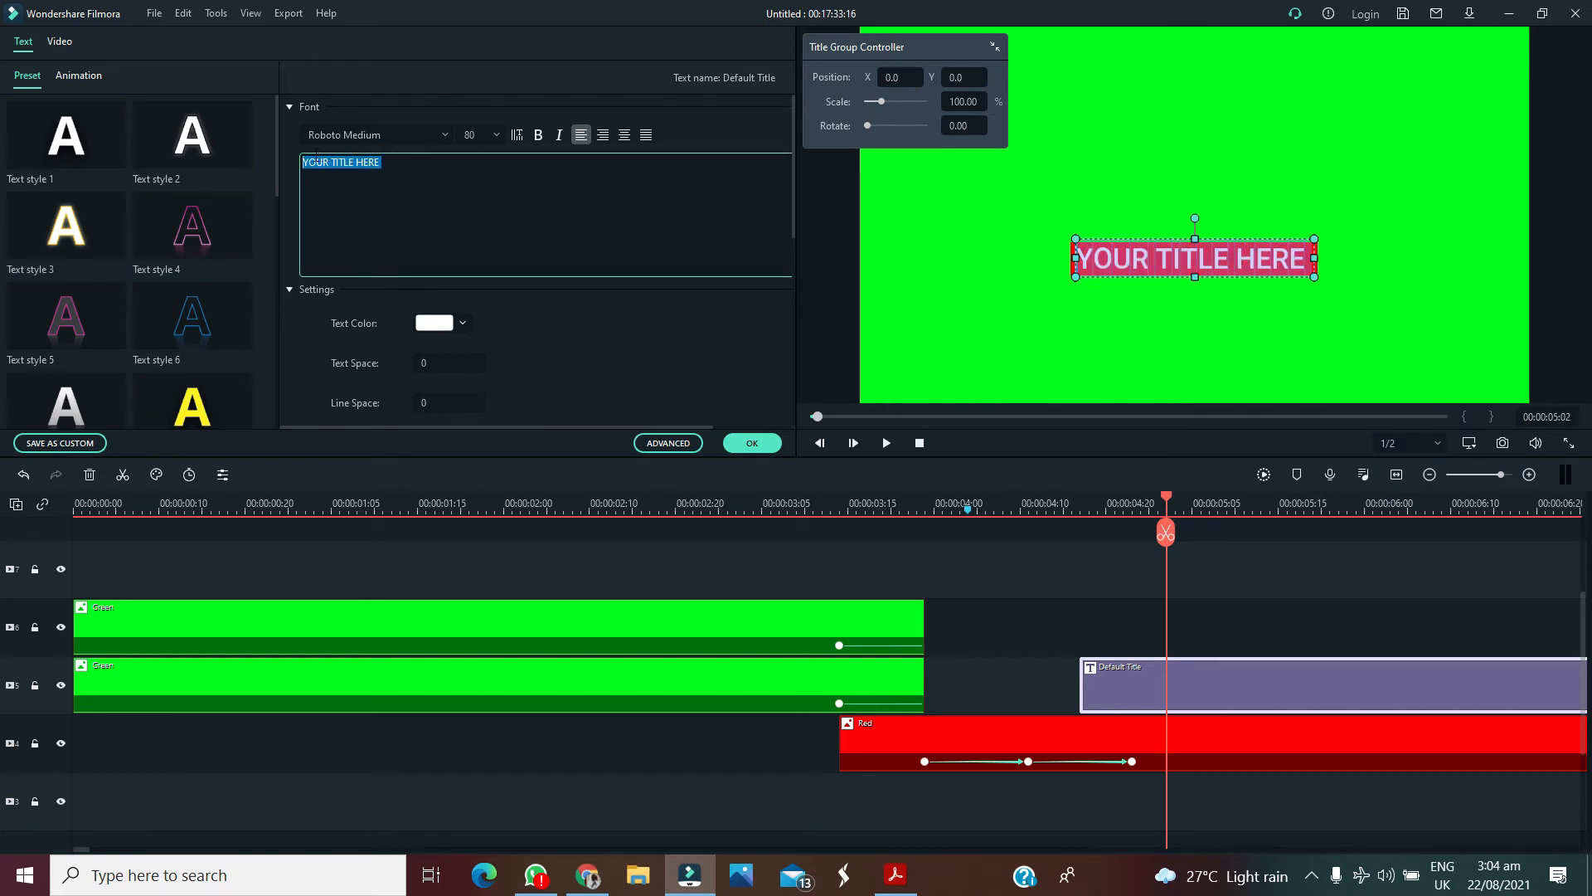
text(Please Subcribe To)
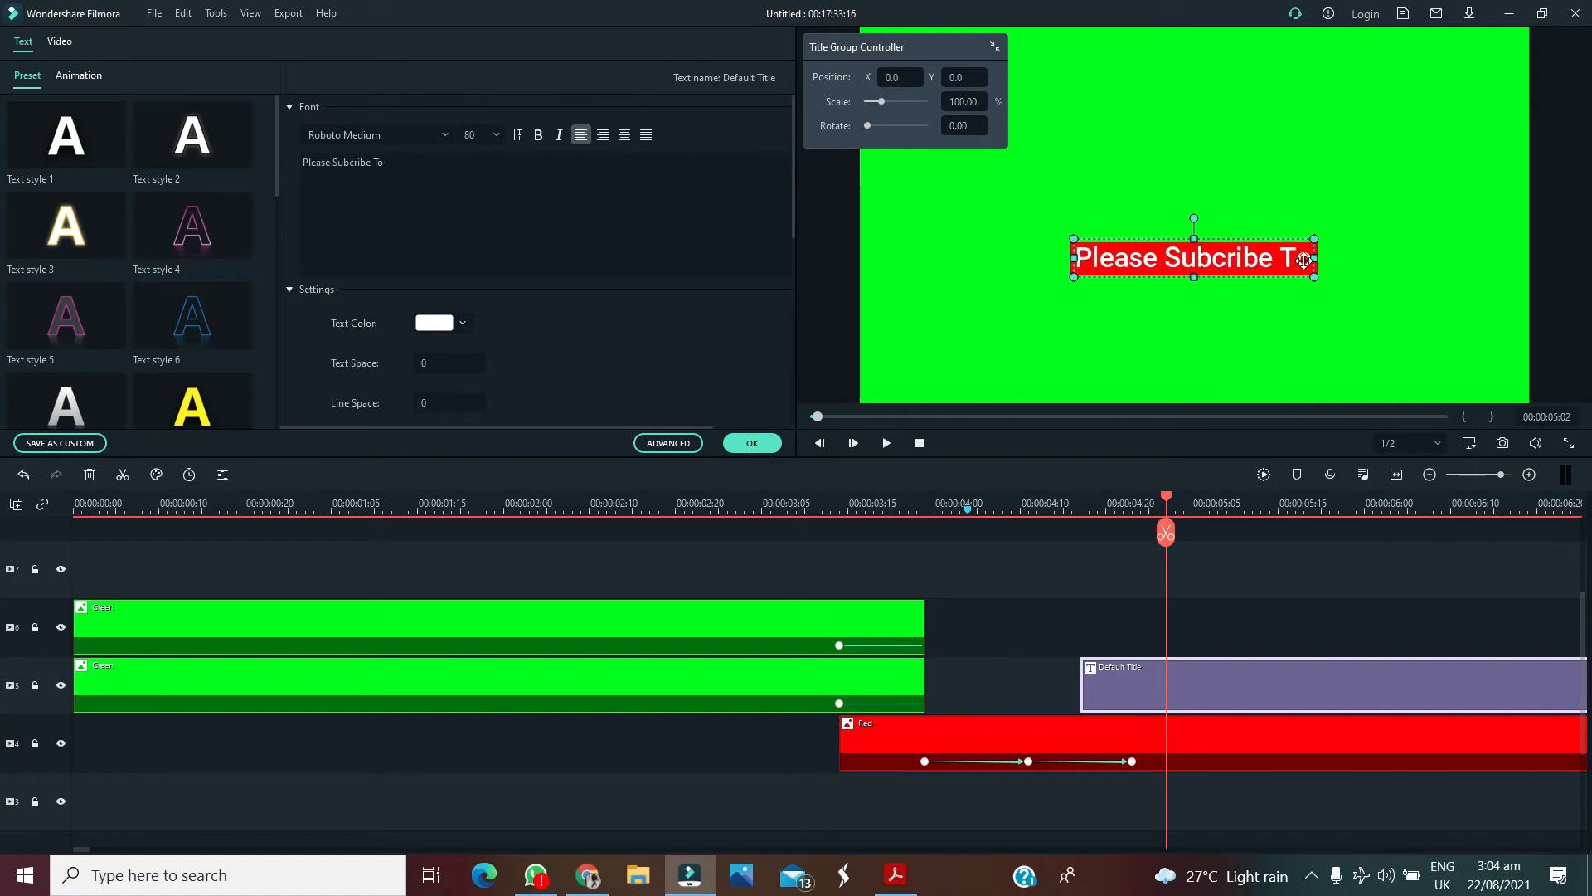
click(429, 167)
text(fdkjngj kenfdgnrenognoigosnergnosirngngio)
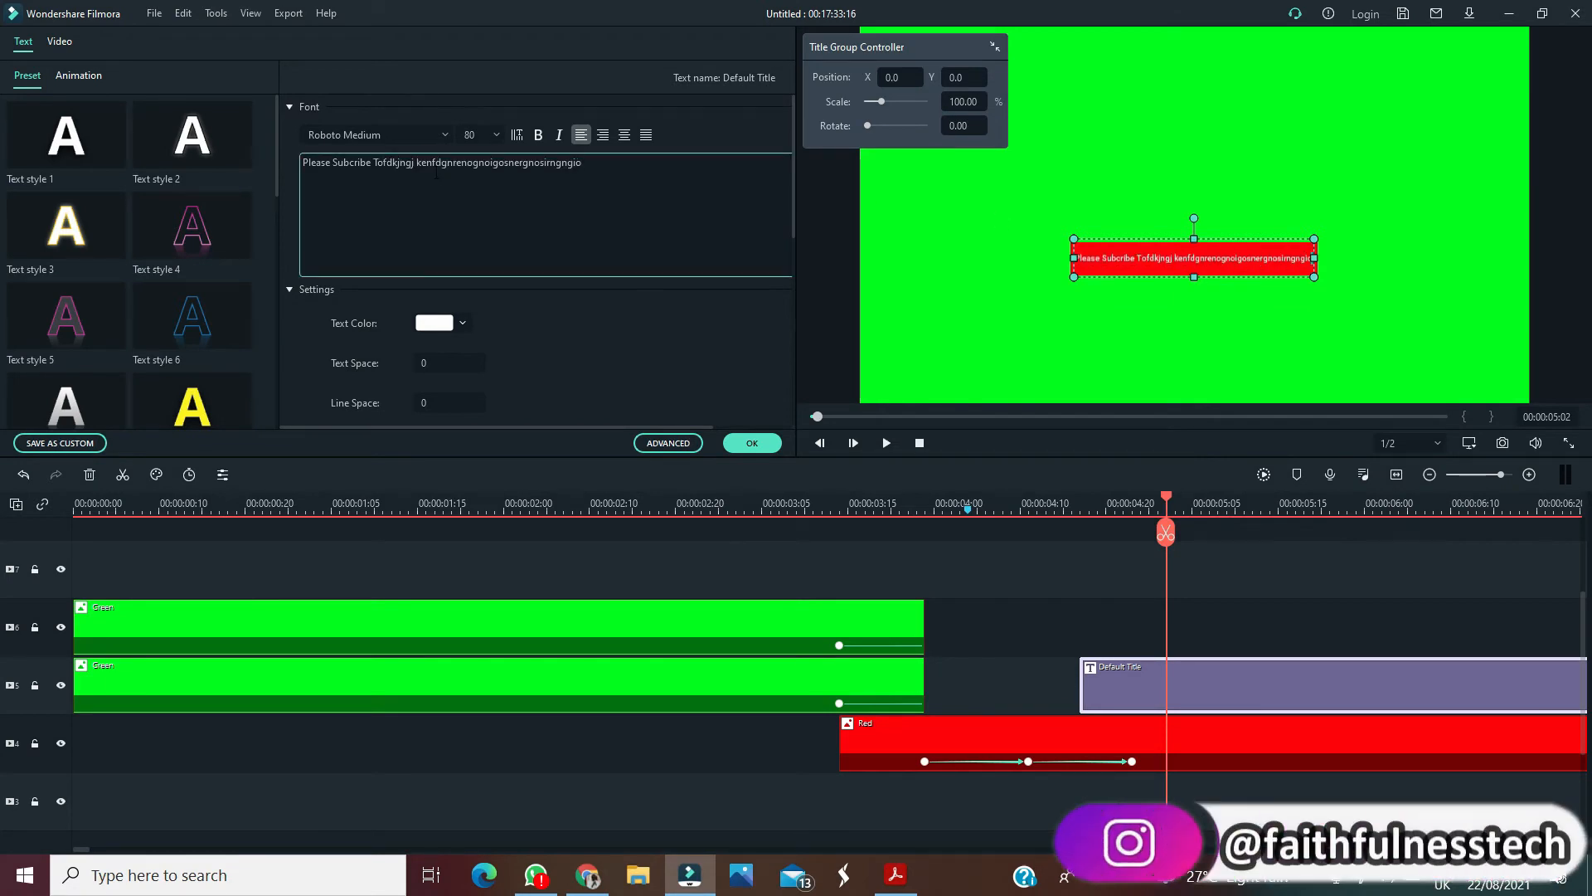
text(dnfsklbnfdslknlknbkfnd)
key(BackSpace)
key(BackSpace)
key(BackSpace)
key(BackSpace)
key(BackSpace)
key(BackSpace)
key(BackSpace)
key(BackSpace)
key(BackSpace)
key(BackSpace)
key(BackSpace)
key(BackSpace)
key(BackSpace)
key(BackSpace)
key(BackSpace)
key(BackSpace)
key(BackSpace)
key(BackSpace)
key(BackSpace)
key(BackSpace)
key(BackSpace)
key(BackSpace)
key(BackSpace)
key(BackSpace)
key(BackSpace)
key(BackSpace)
key(BackSpace)
key(BackSpace)
key(BackSpace)
key(BackSpace)
key(BackSpace)
key(BackSpace)
key(BackSpace)
key(BackSpace)
key(BackSpace)
key(BackSpace)
key(BackSpace)
key(BackSpace)
key(BackSpace)
key(BackSpace)
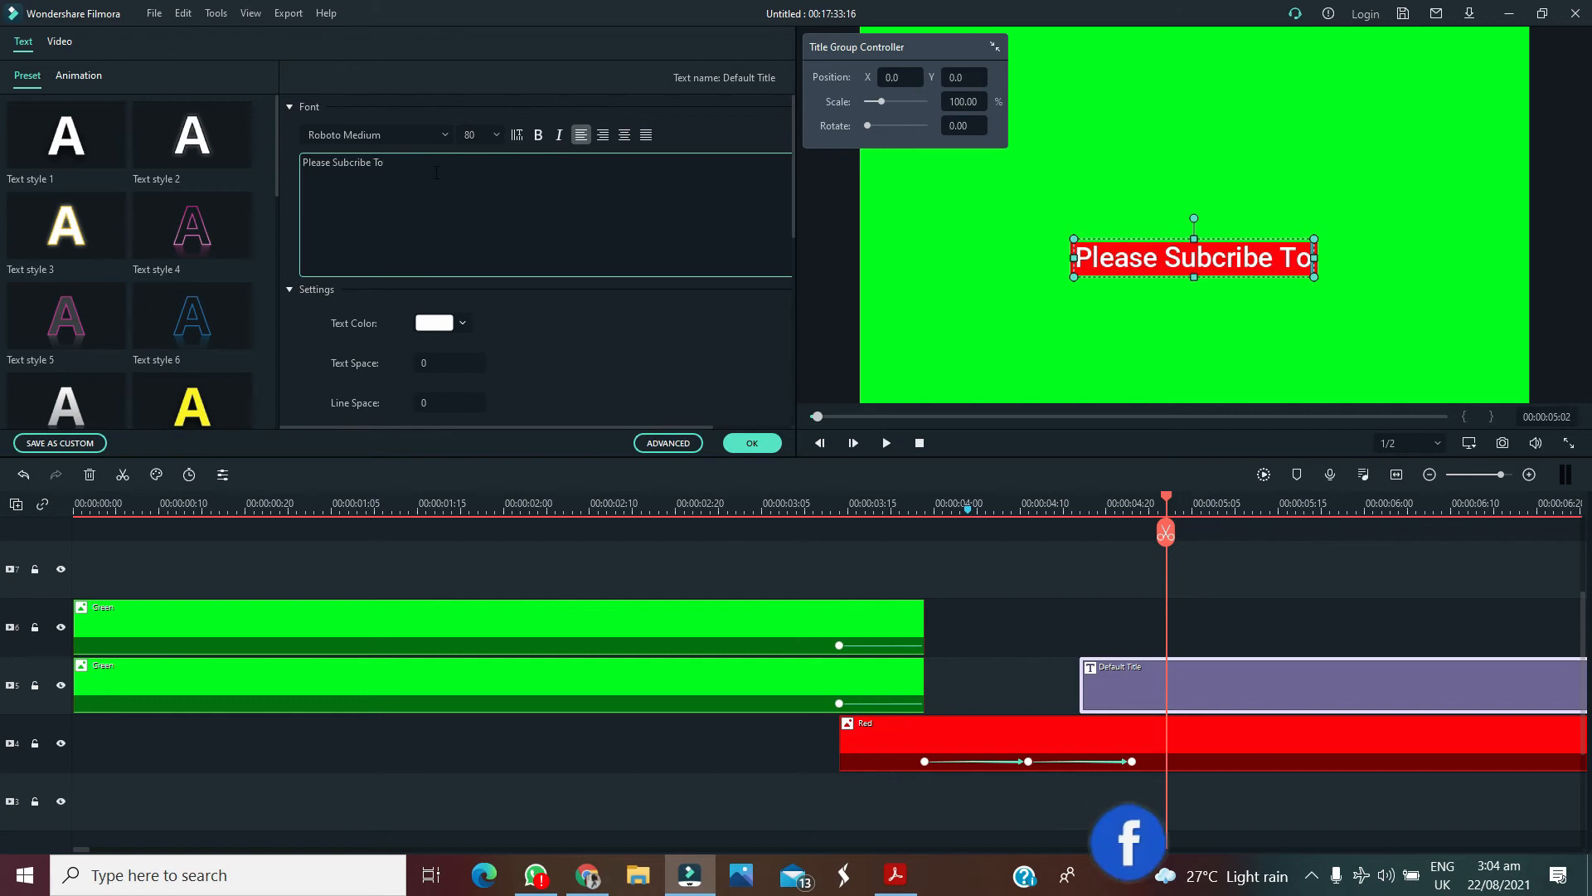
Move the title clip beneath the Red clip starting at 00:00:04:11, raise its text to just above the final bar position, and preview the animation
drag(1168, 684, 1116, 808)
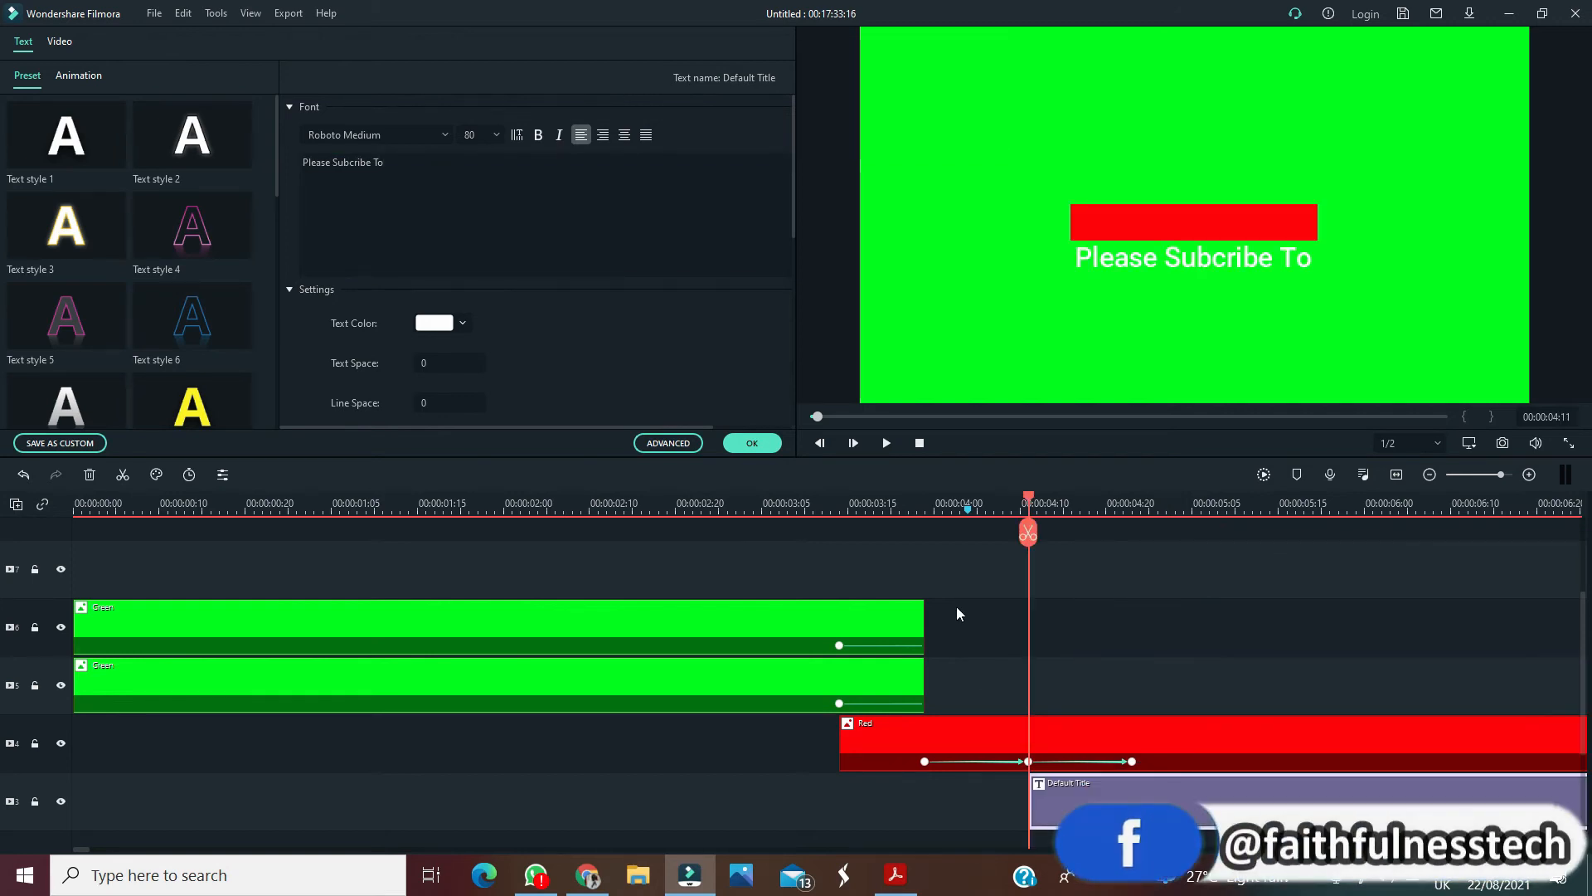
click(1241, 260)
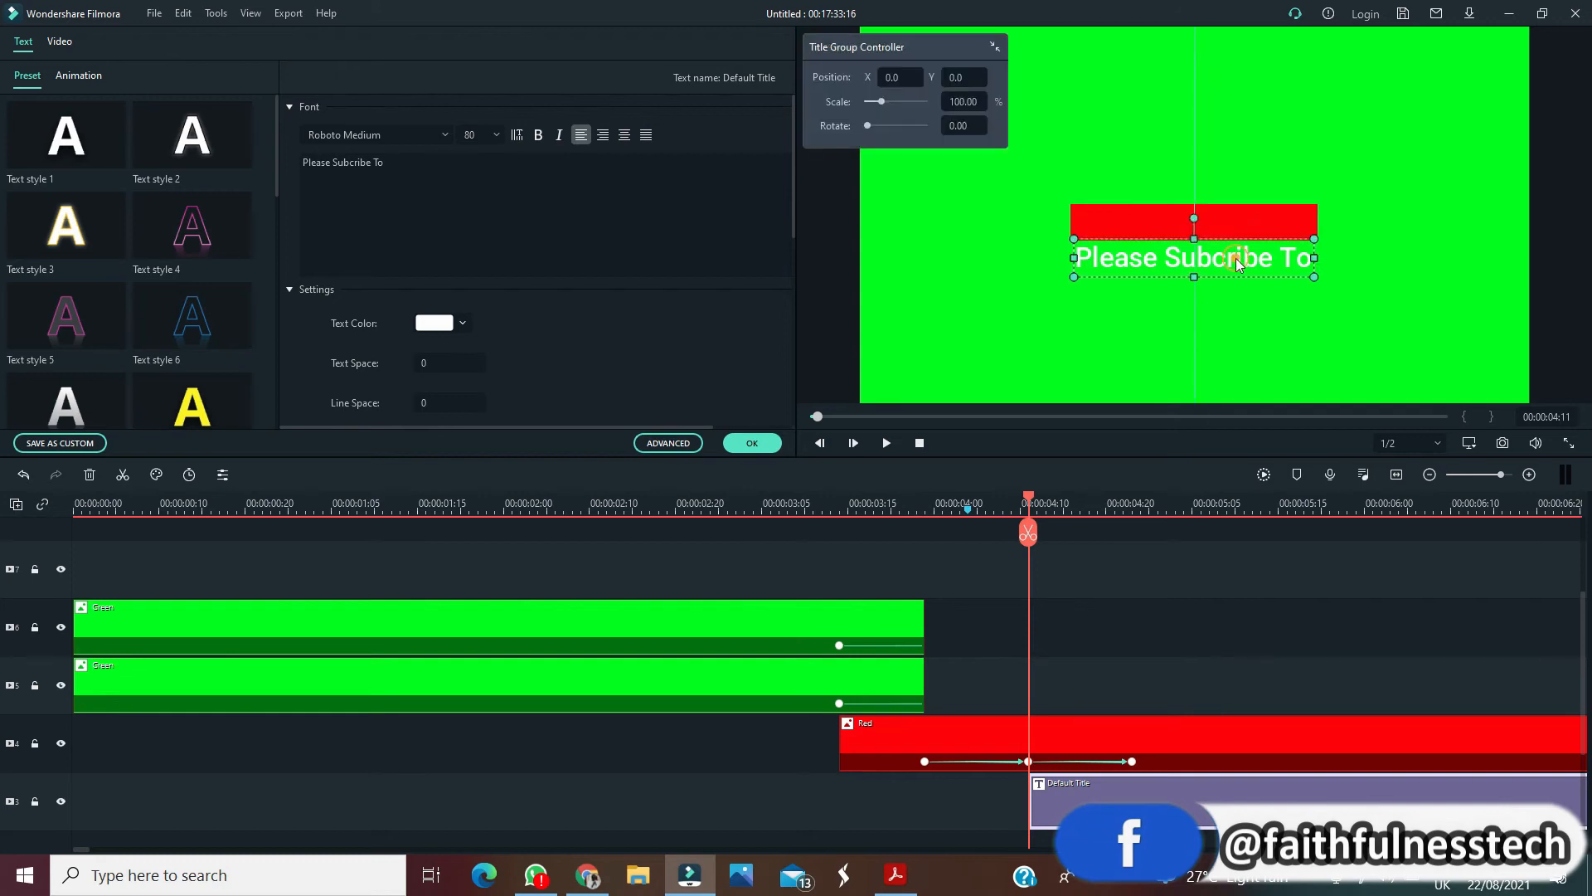
drag(1236, 258, 1236, 227)
mouse_move(1131, 801)
mouse_down()
mouse_move(1131, 707)
mouse_move(1131, 801)
mouse_up()
click(710, 507)
key(space)
key(space)
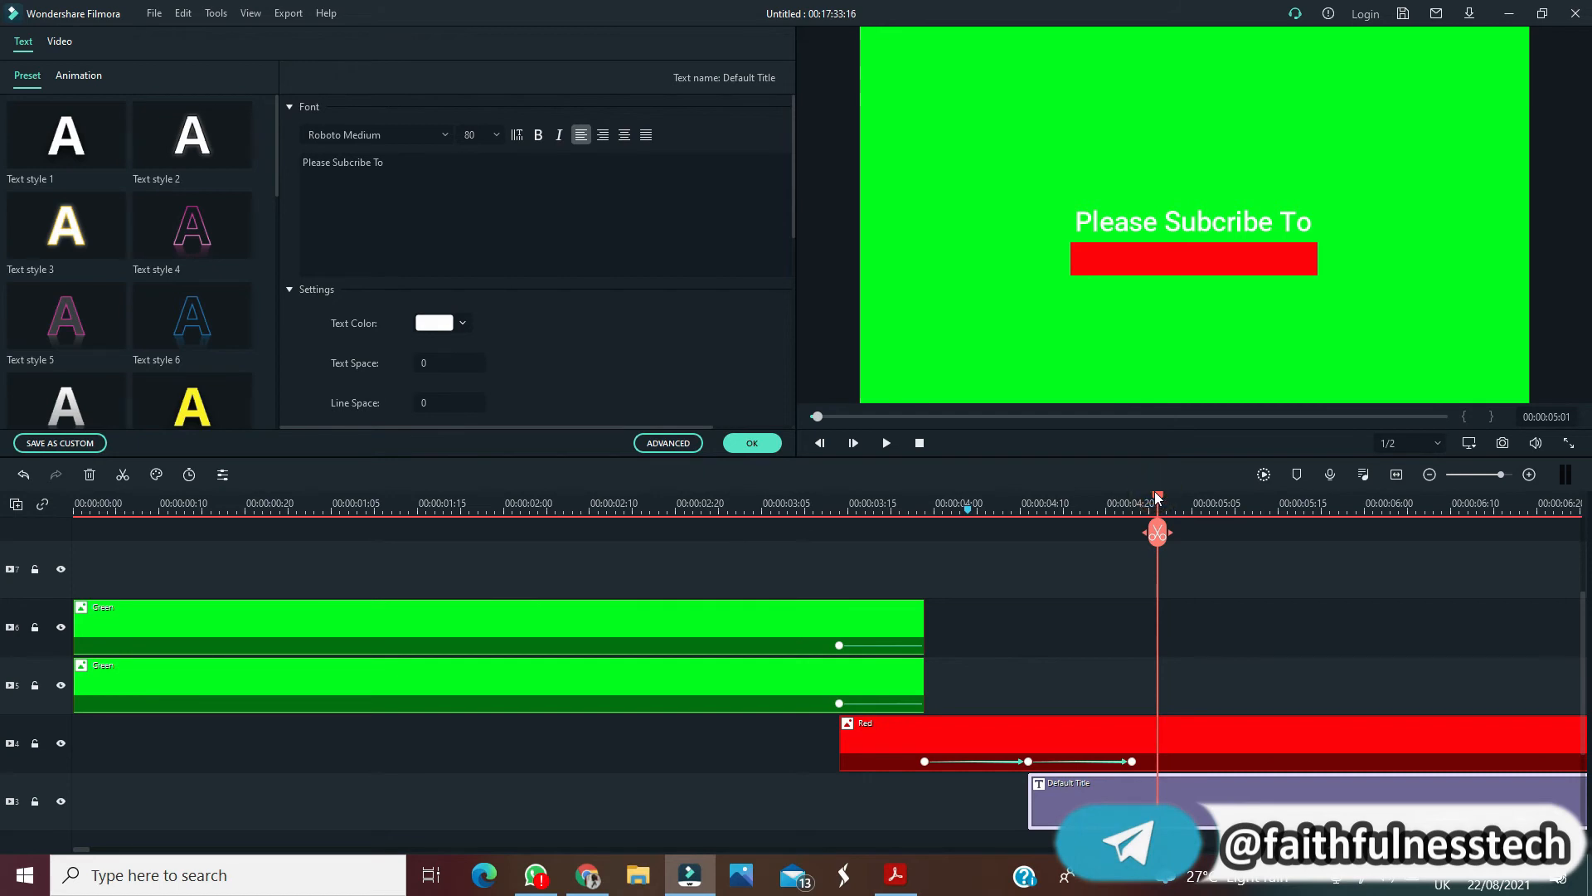
Add a second Default Title at 00:00:04:23 on the track above the Red clip and shrink it to fit the red bar
key(Left)
mouse_move(1158, 499)
mouse_down()
mouse_move(1100, 518)
mouse_move(1138, 518)
mouse_up()
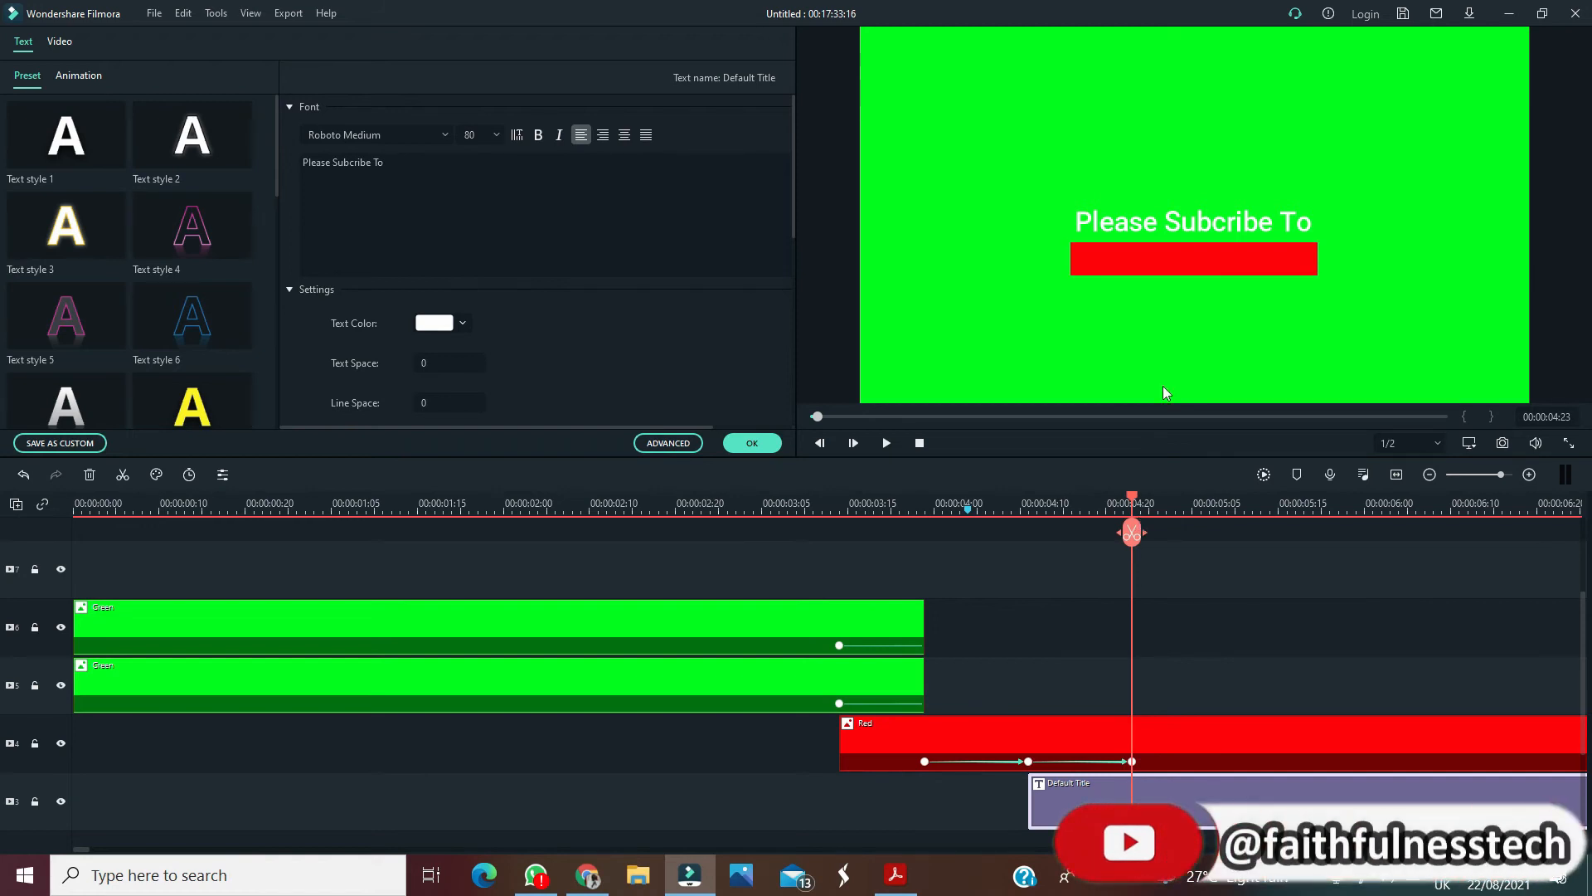
click(751, 442)
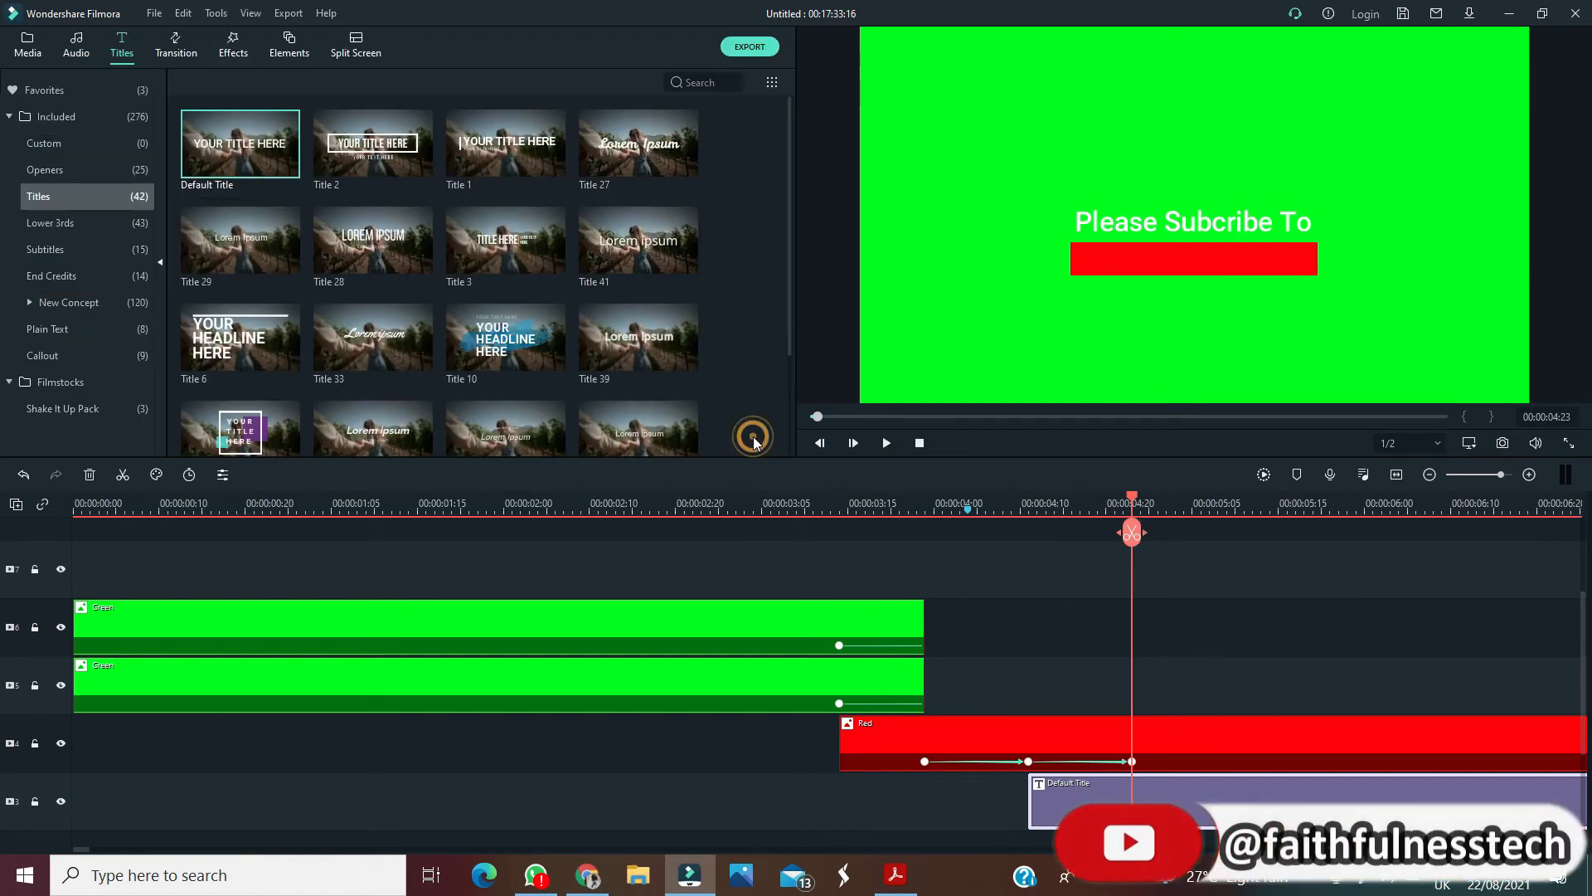
drag(220, 132, 1136, 675)
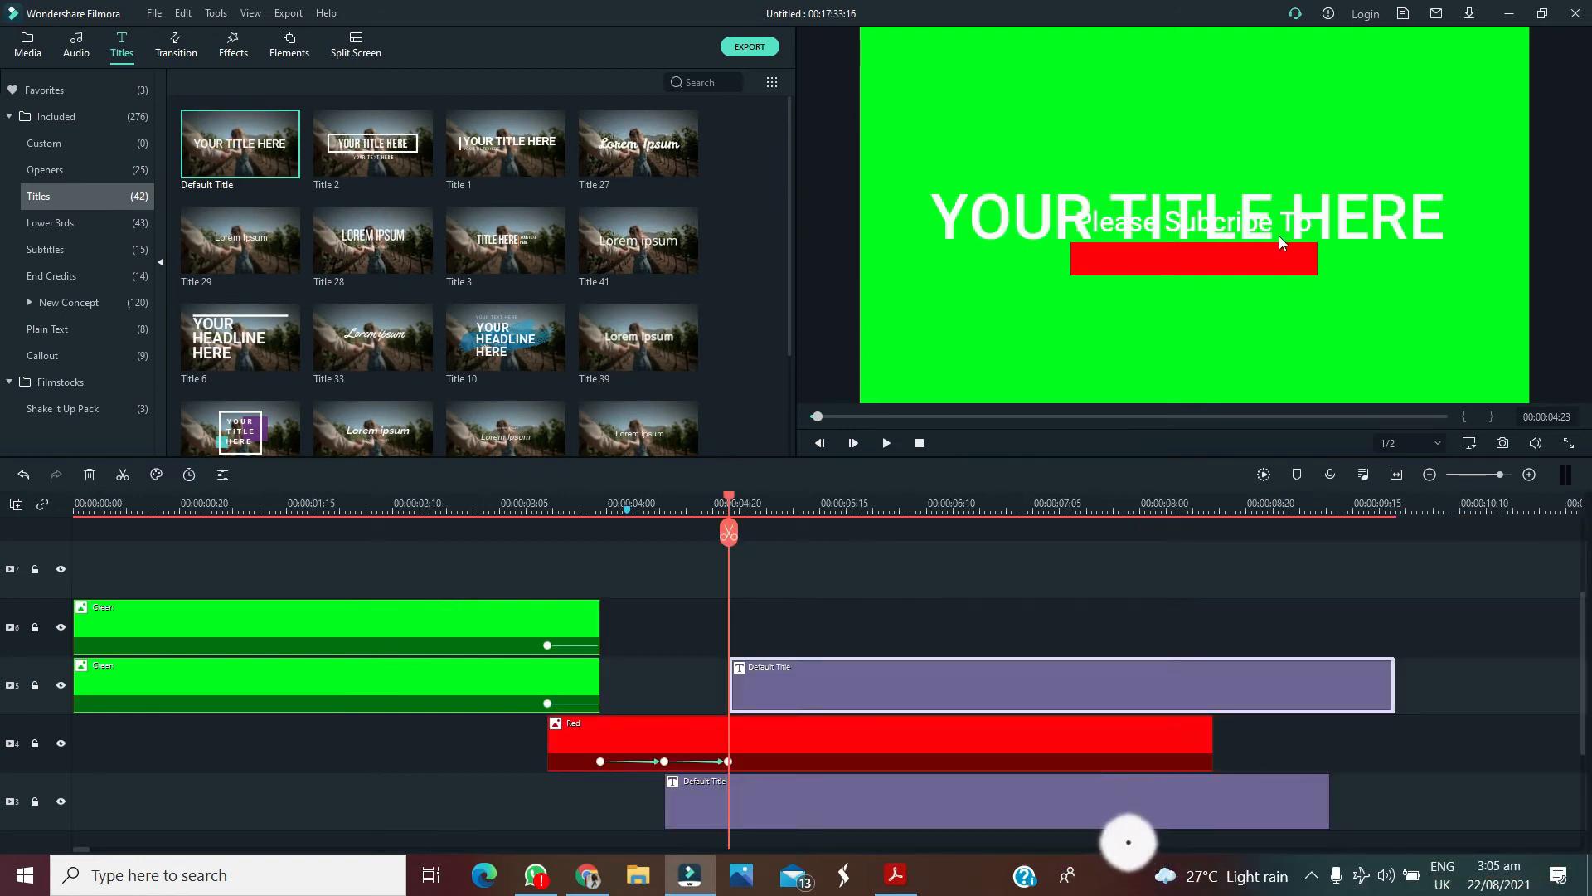
click(1292, 209)
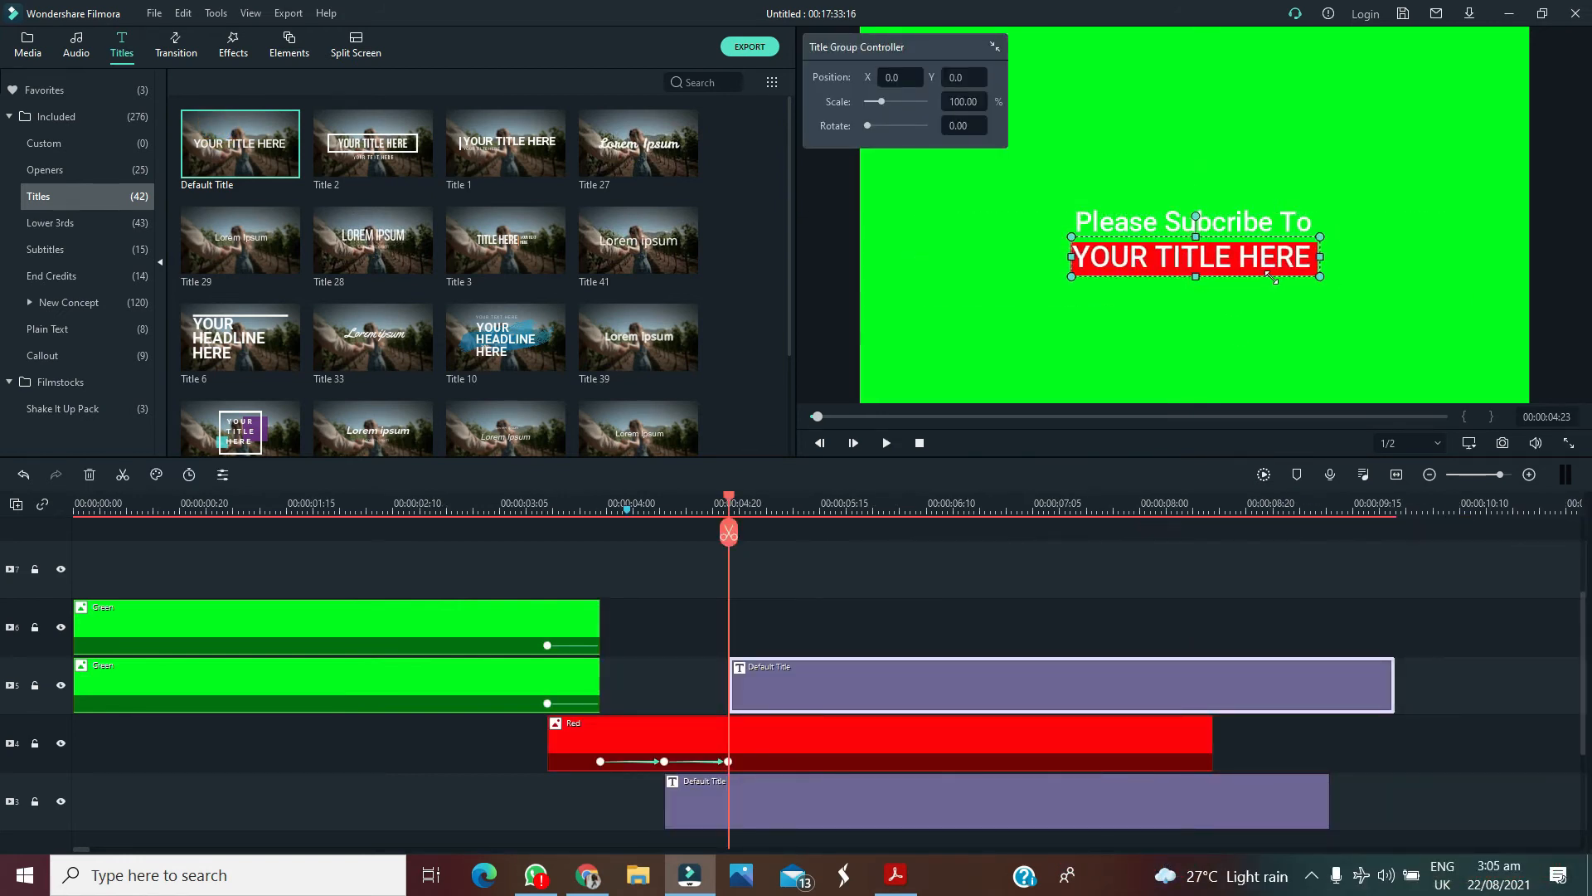
Set the second title's text to "Faithfulness Tech Solutions" and fit it inside the red bar
double_click(1107, 226)
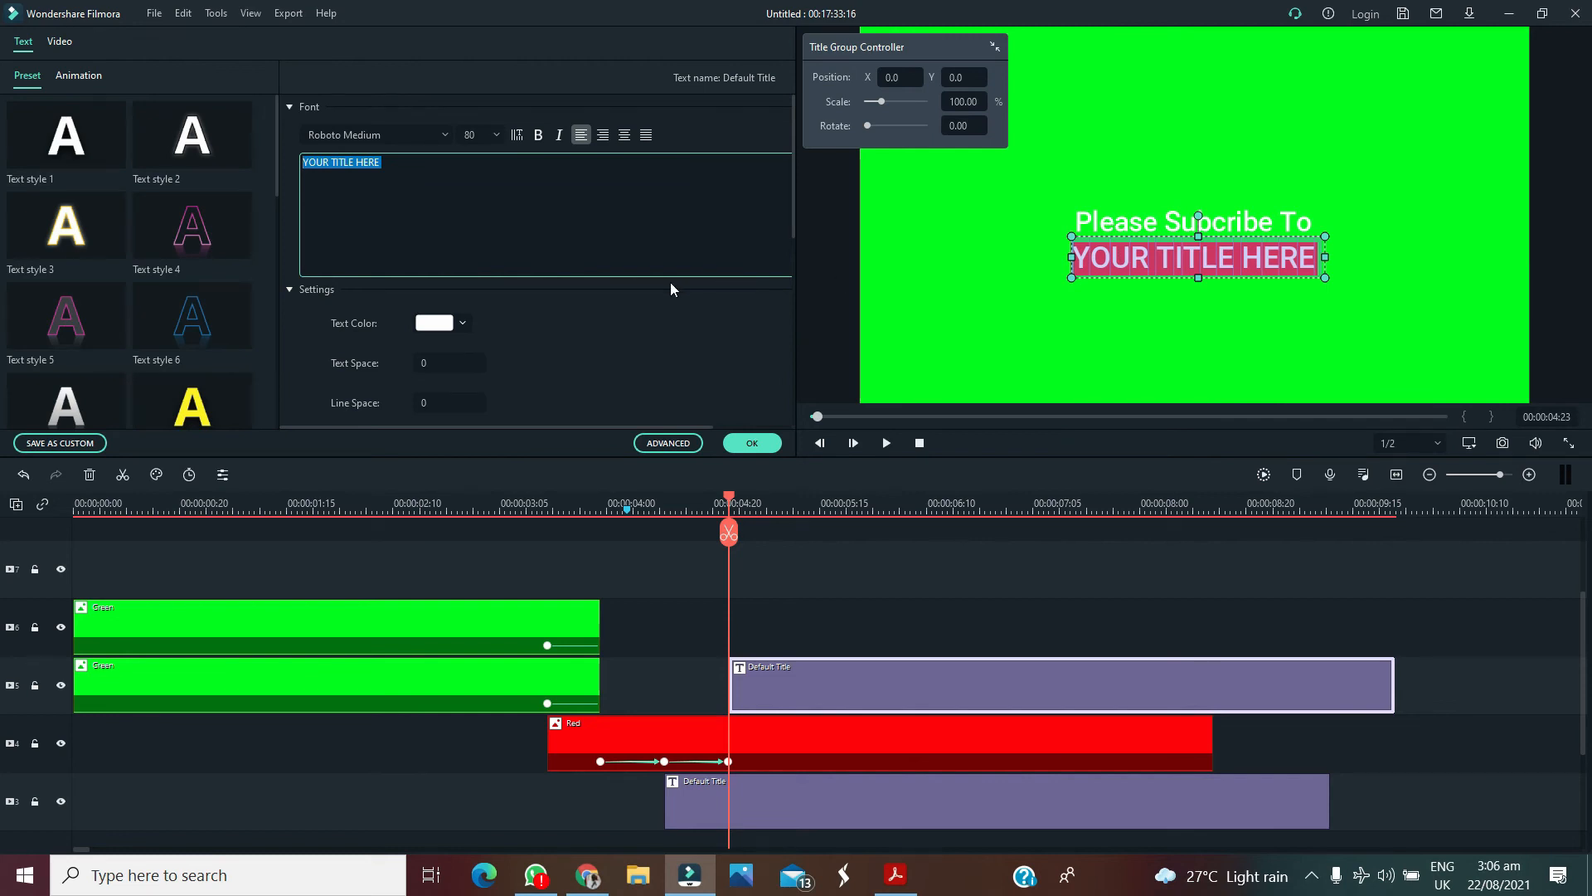
text(Faithfulness Tech Solut)
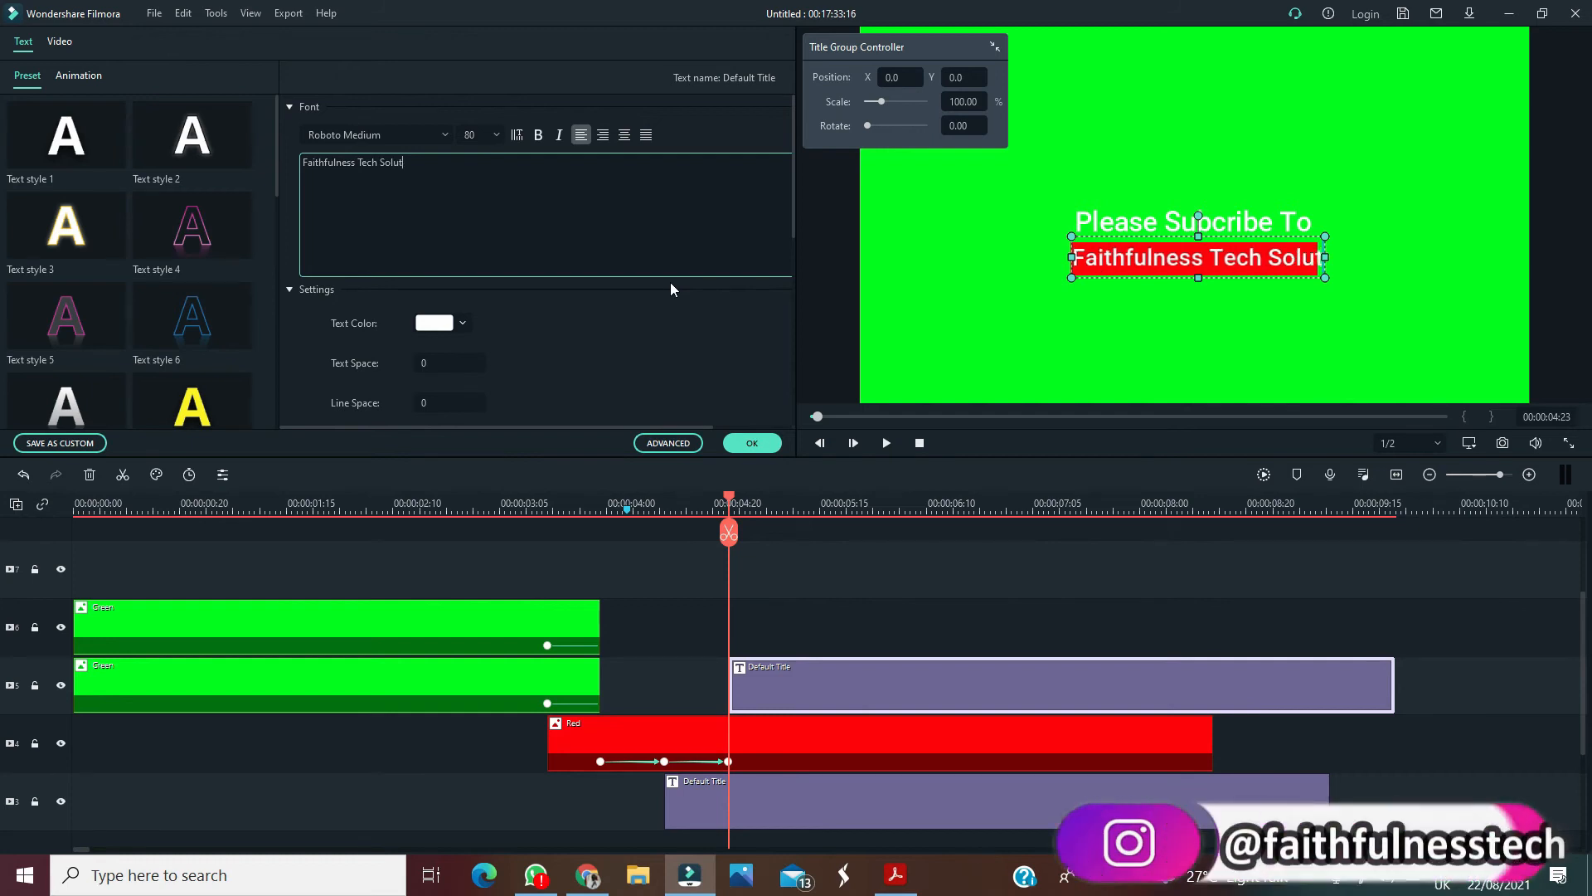
text(ions)
click(1166, 339)
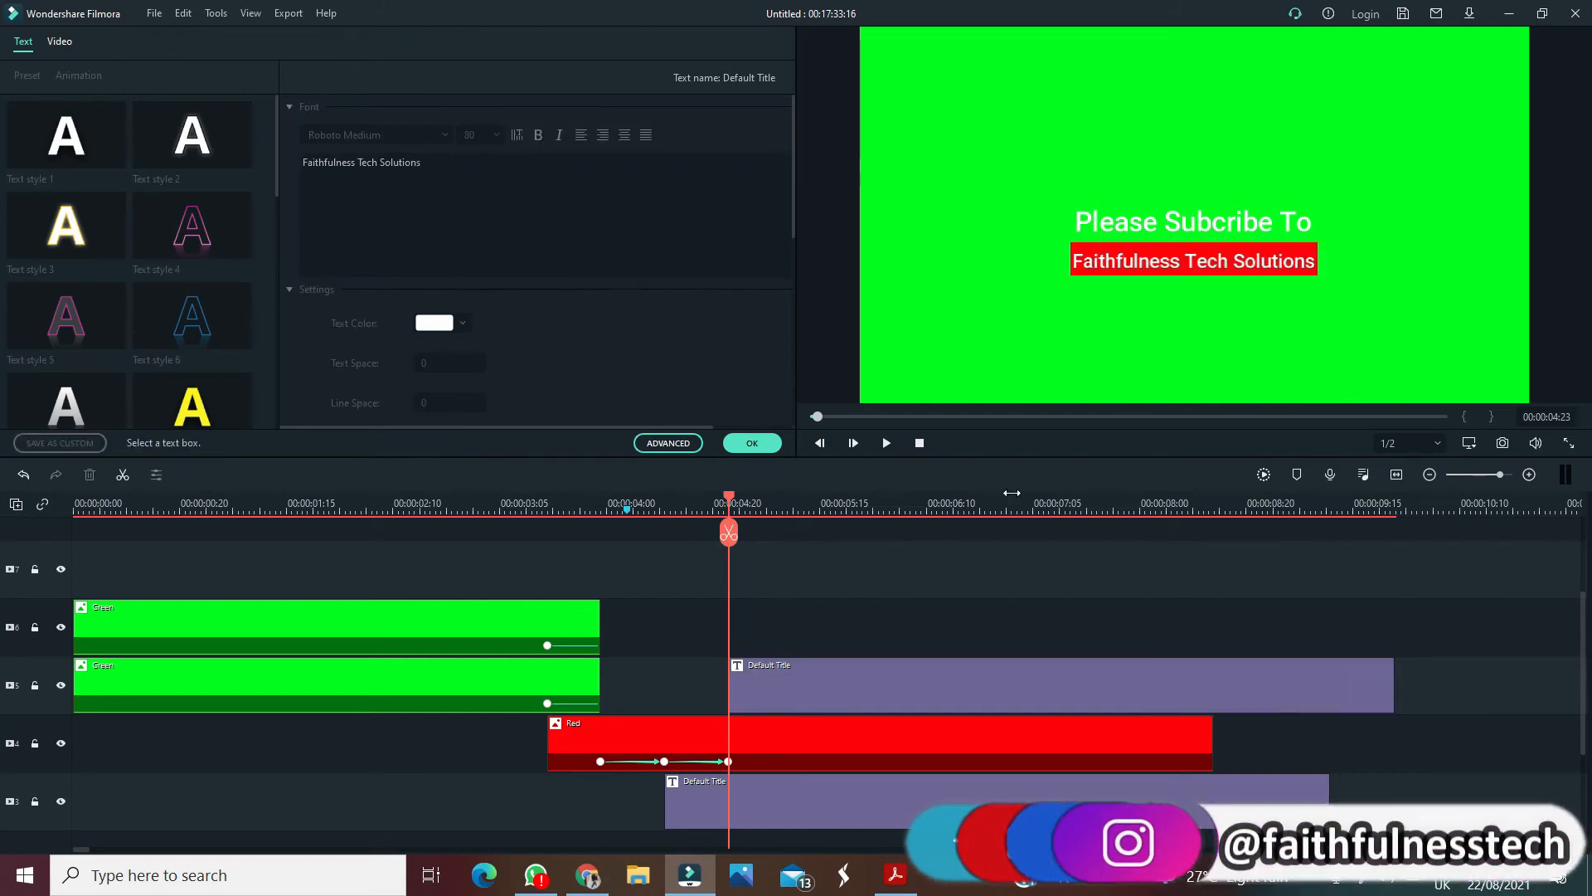
Take a snapshot of the frame at 00:00:04:23 and close the title editor
click(1503, 444)
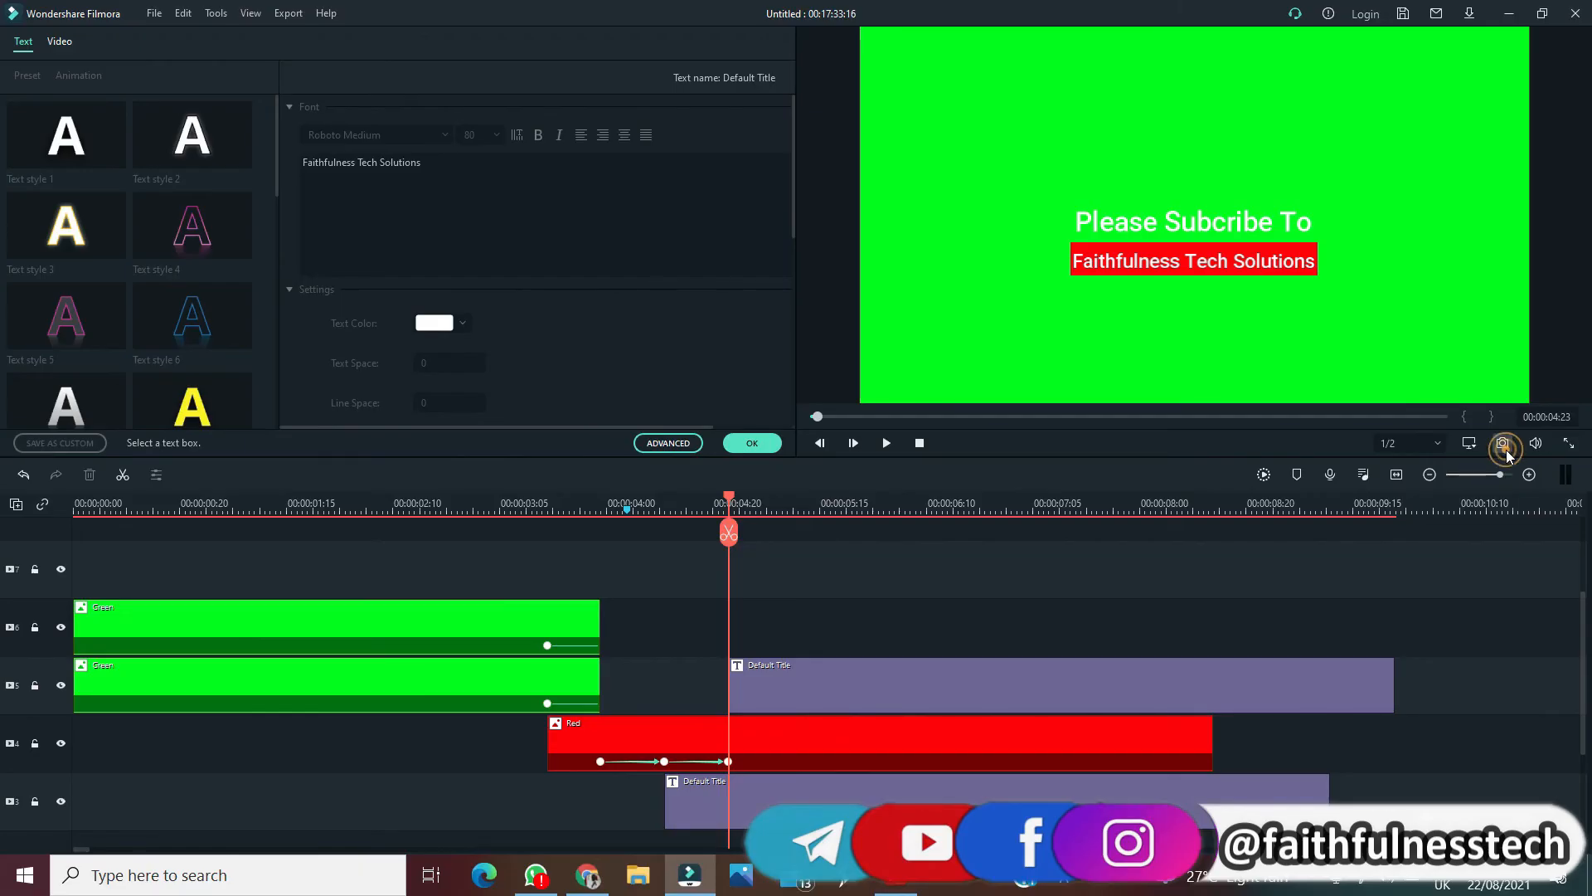
click(985, 502)
click(751, 442)
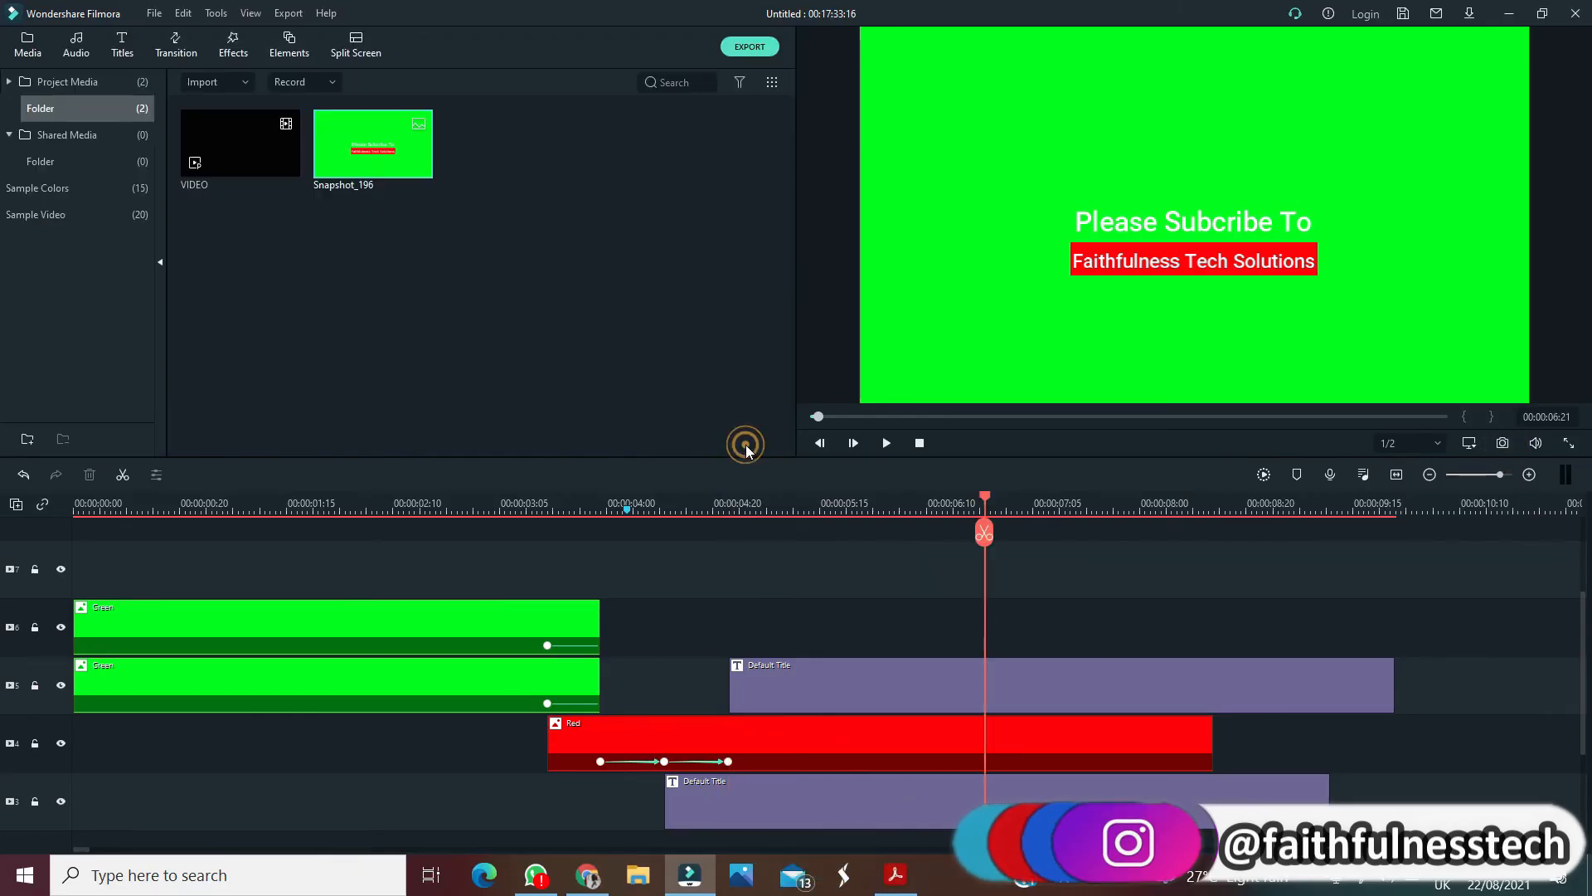
Split the Red and first title clips at 00:00:04:23 and delete the parts after the cut along with the second title clip
scroll(873, 673, up, 3)
scroll(874, 670, down, 3)
click(729, 505)
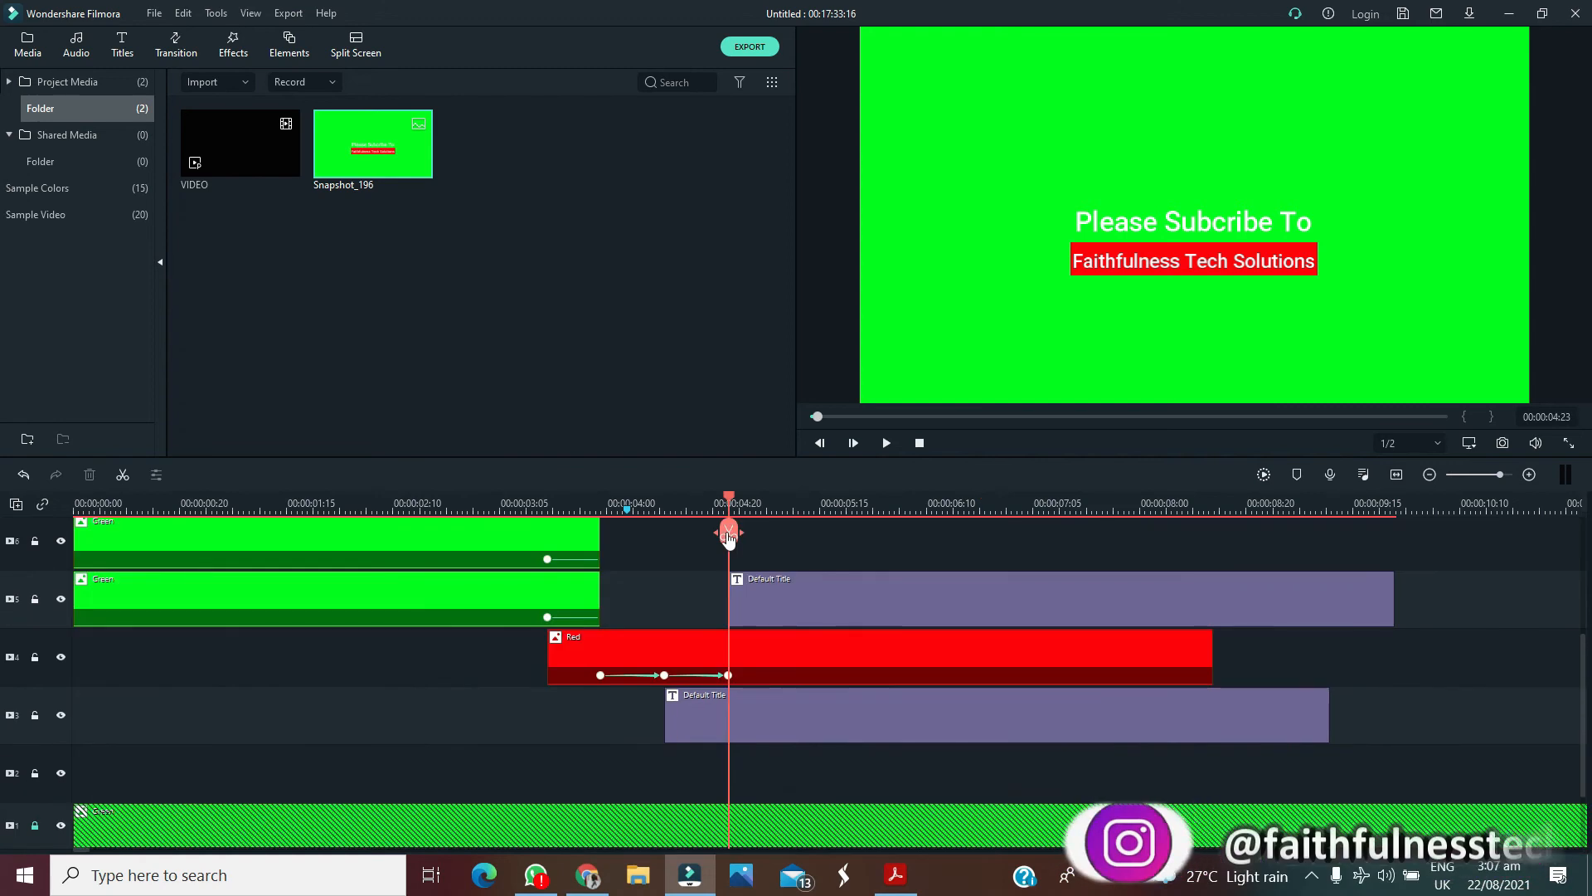
click(728, 532)
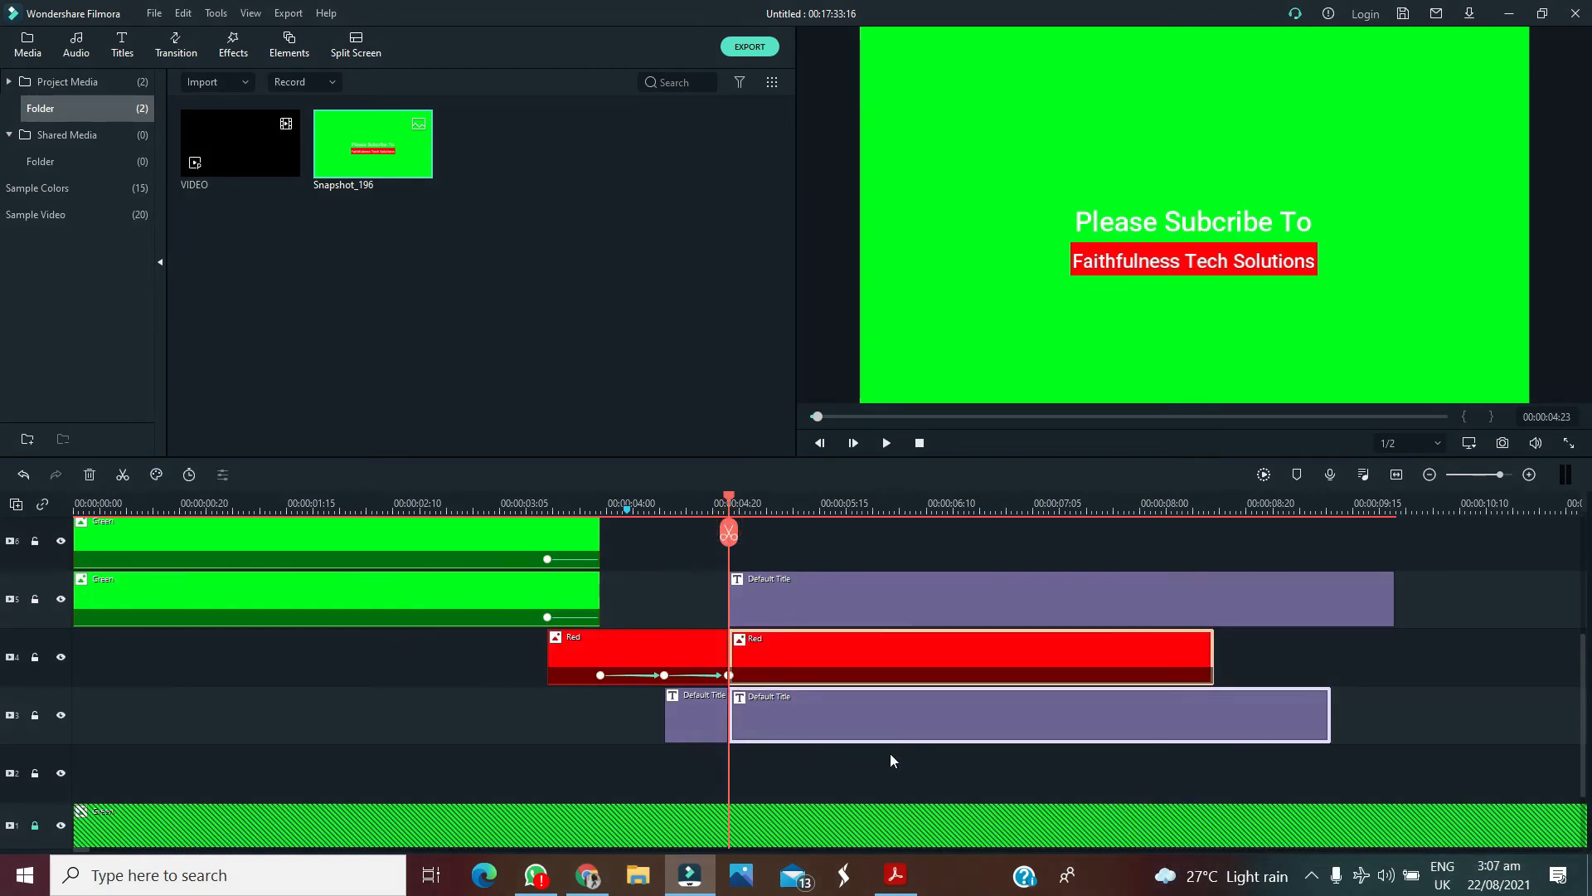
scroll(889, 753, down, 2)
scroll(869, 757, up, 3)
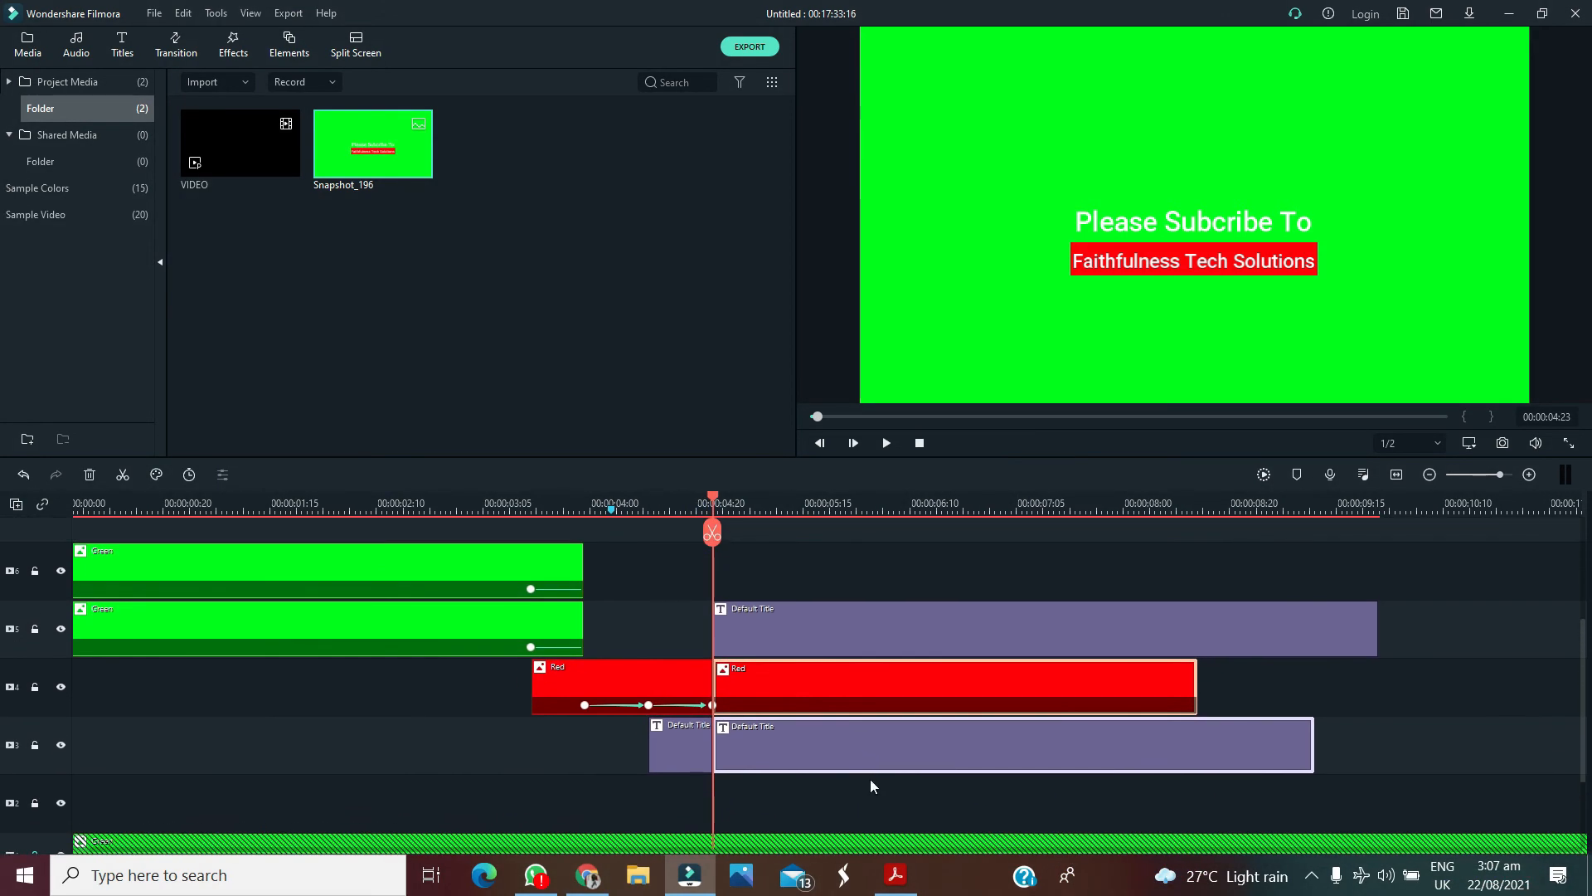
click(863, 615)
key(Delete)
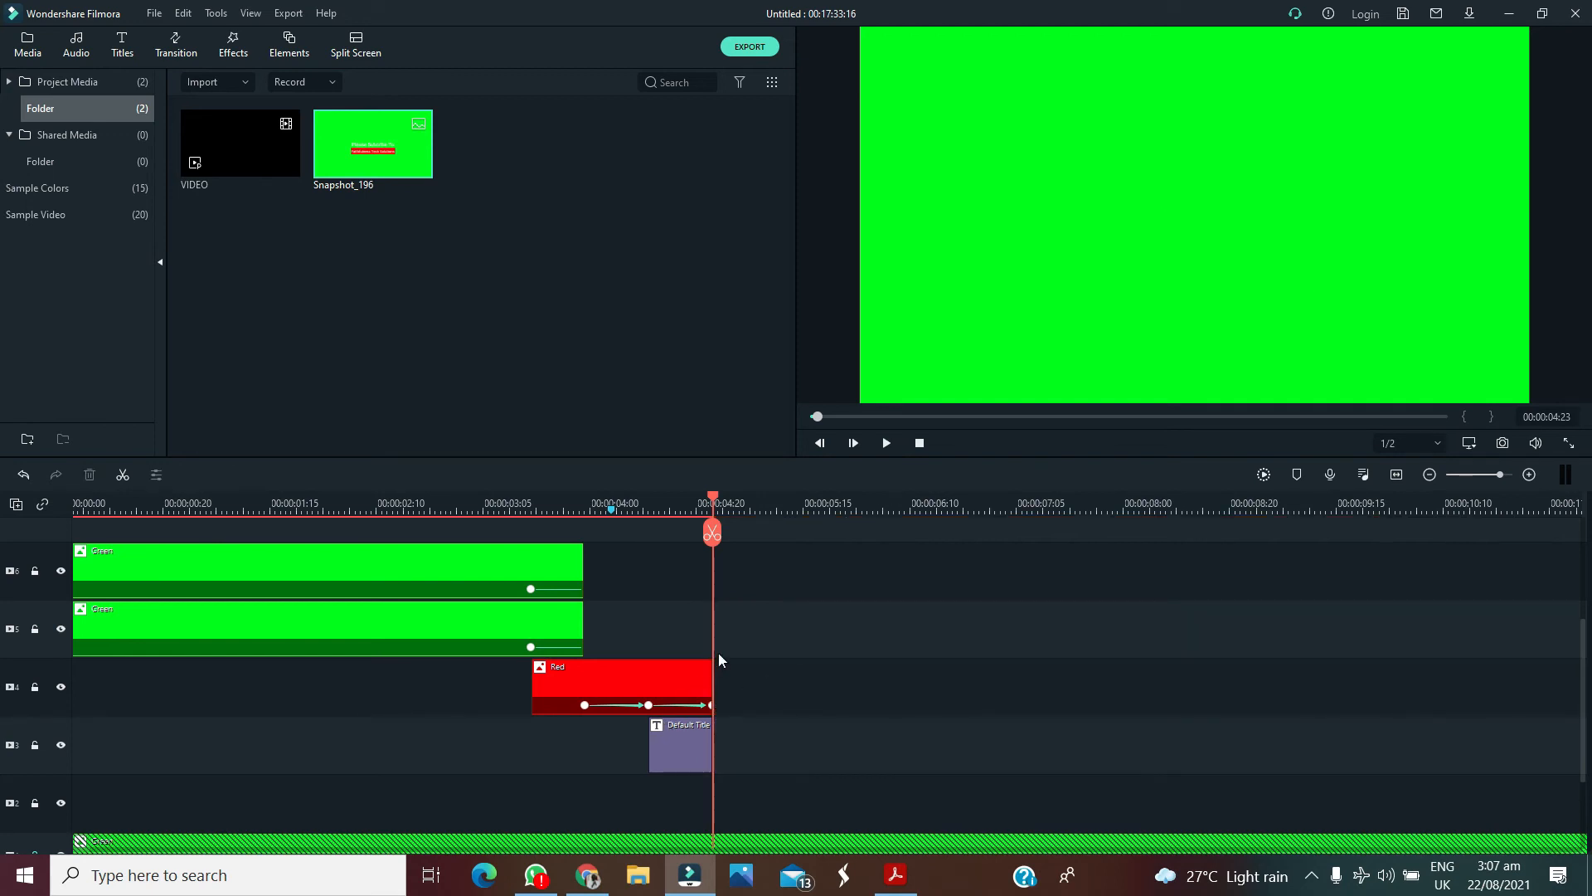
Place the snapshot image at 00:00:04:23 on the track above the Green clips
drag(372, 150, 856, 572)
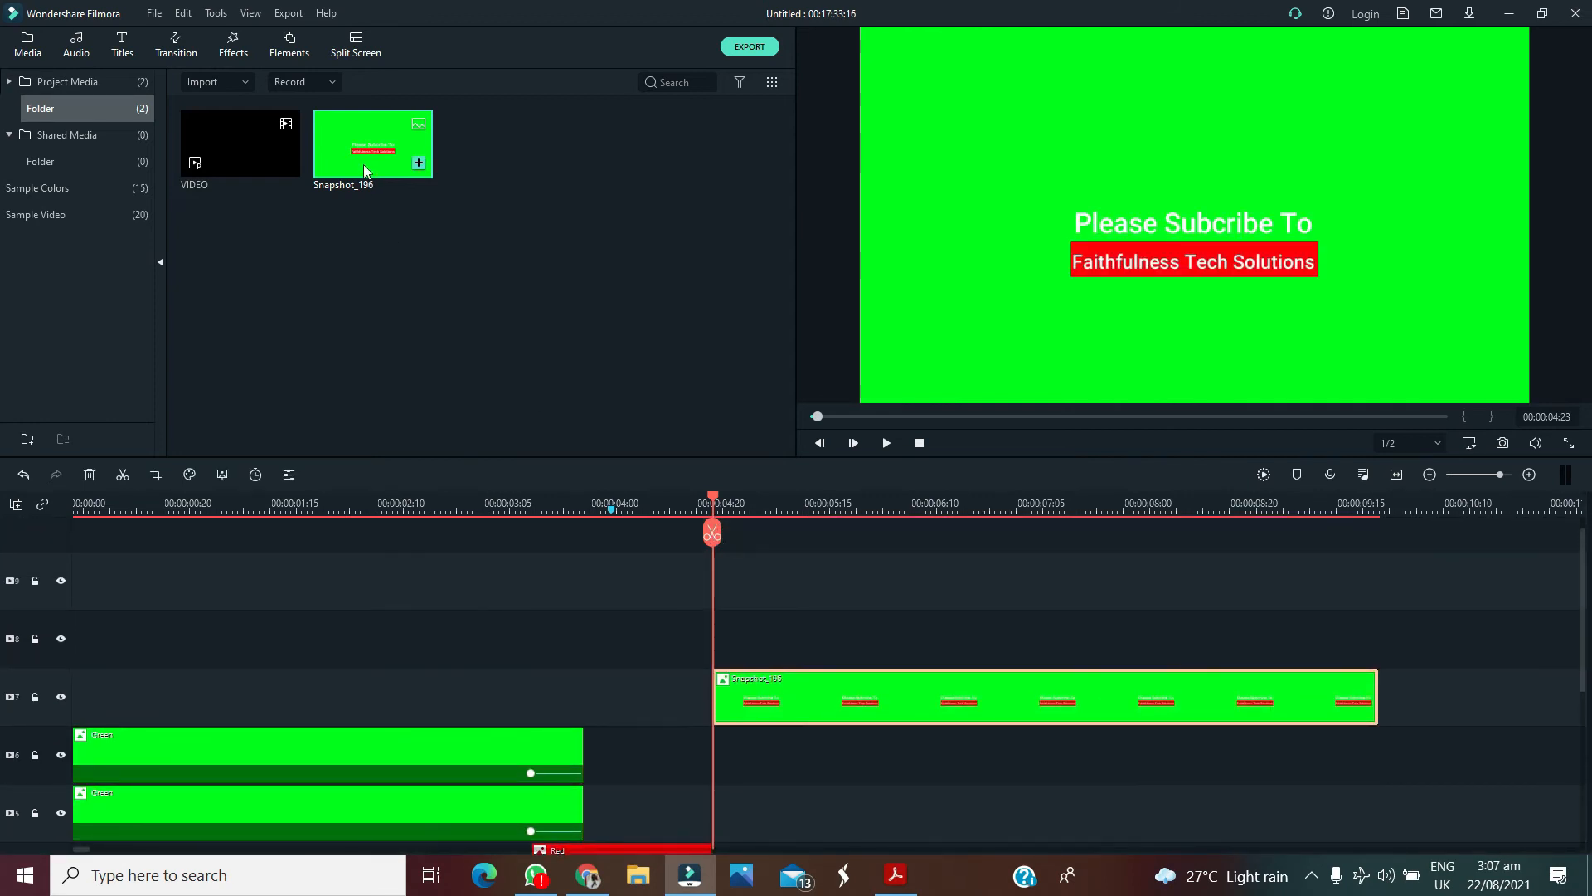